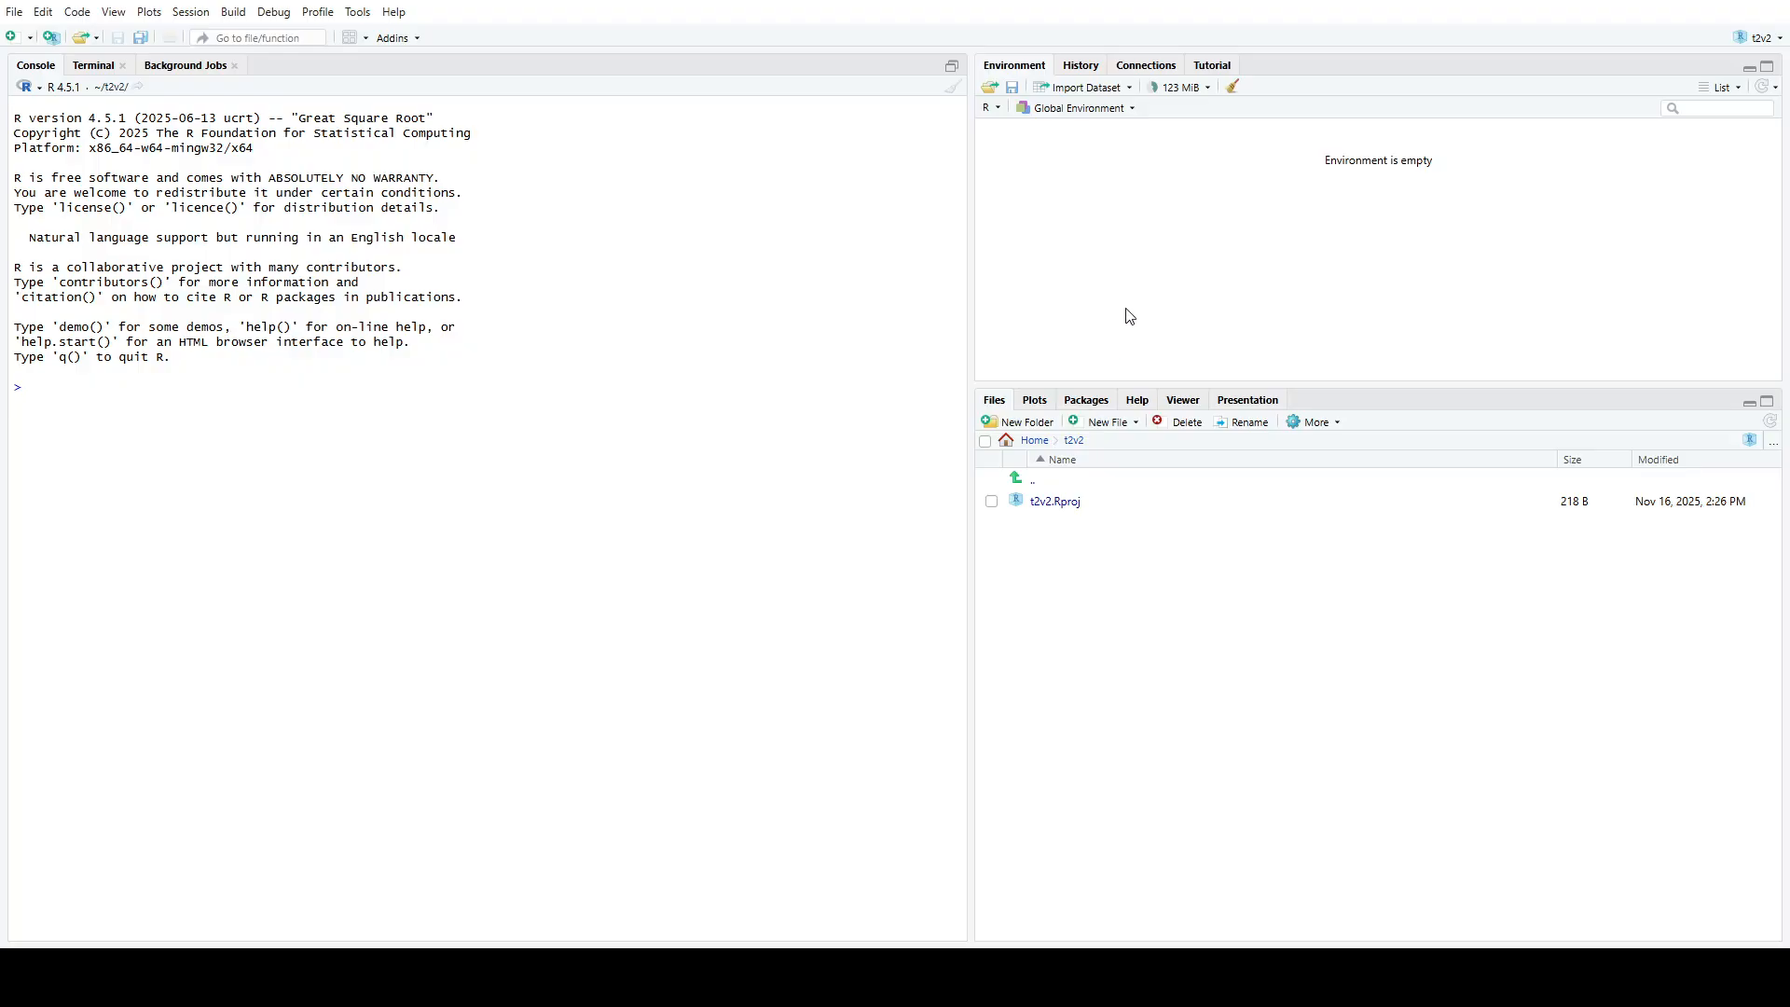
Clear the console and start a read.csv call assigned to data, giving the user's Downloads folder path with forward slashes
left_click(952, 86)
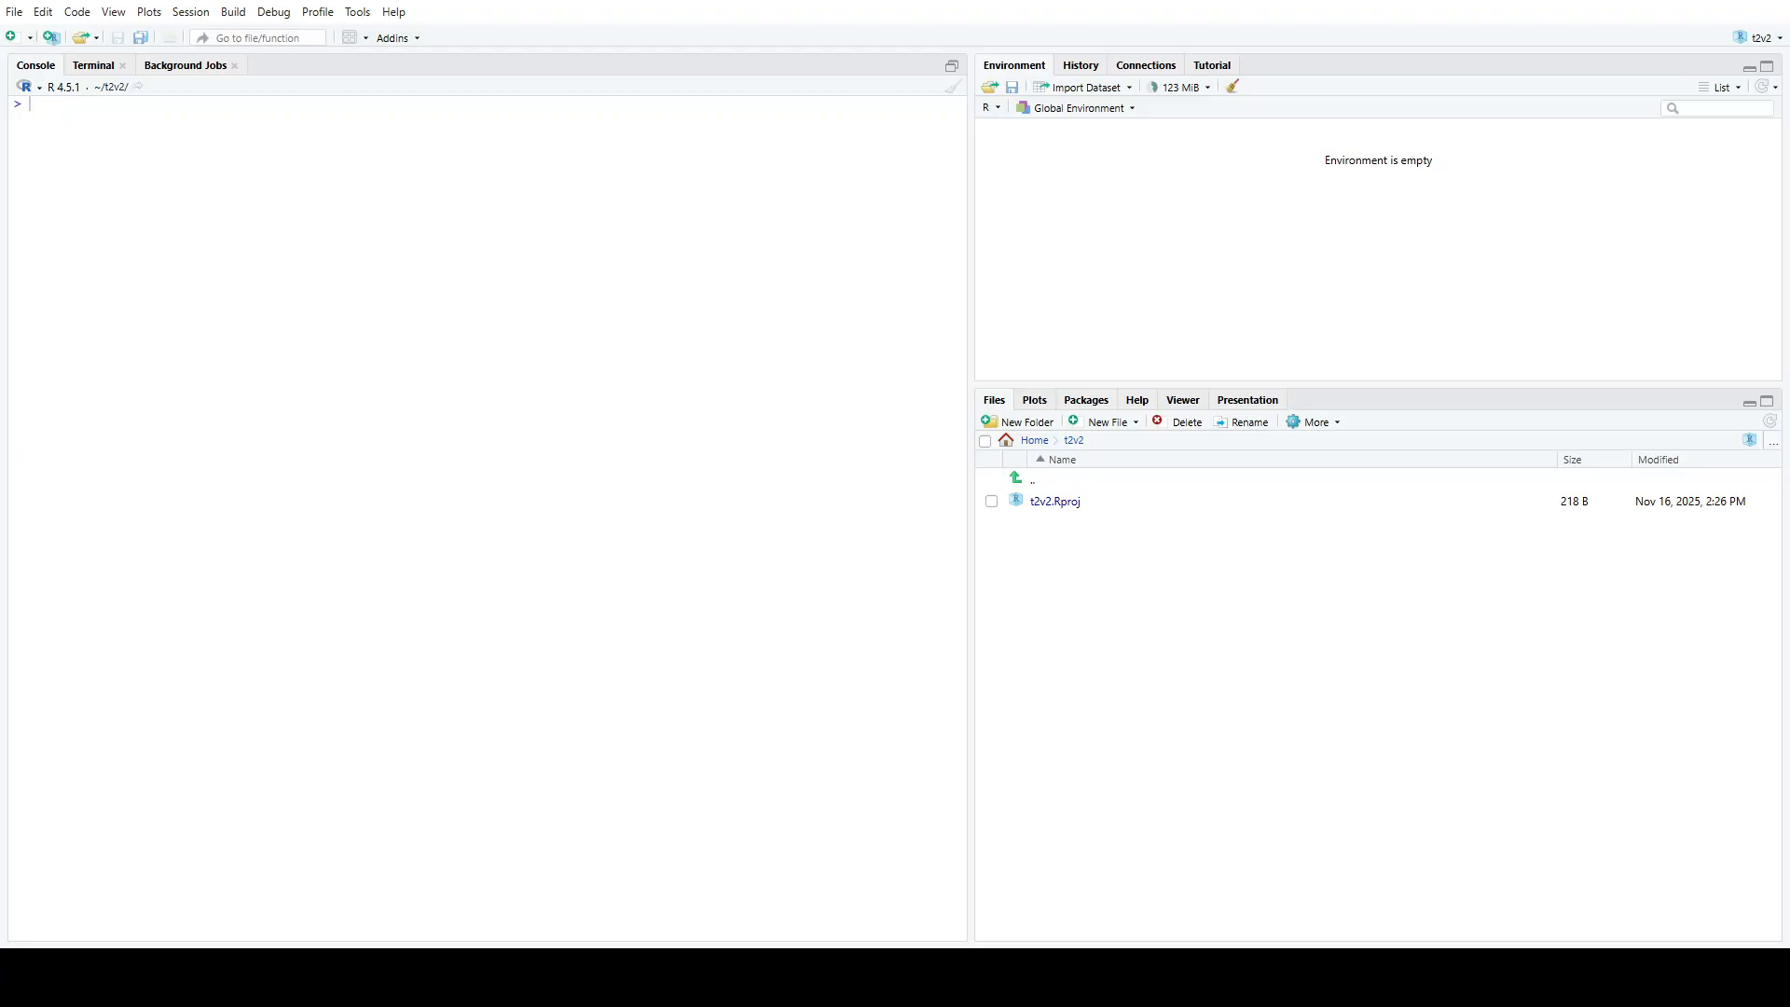
type("data <- read.csv(")
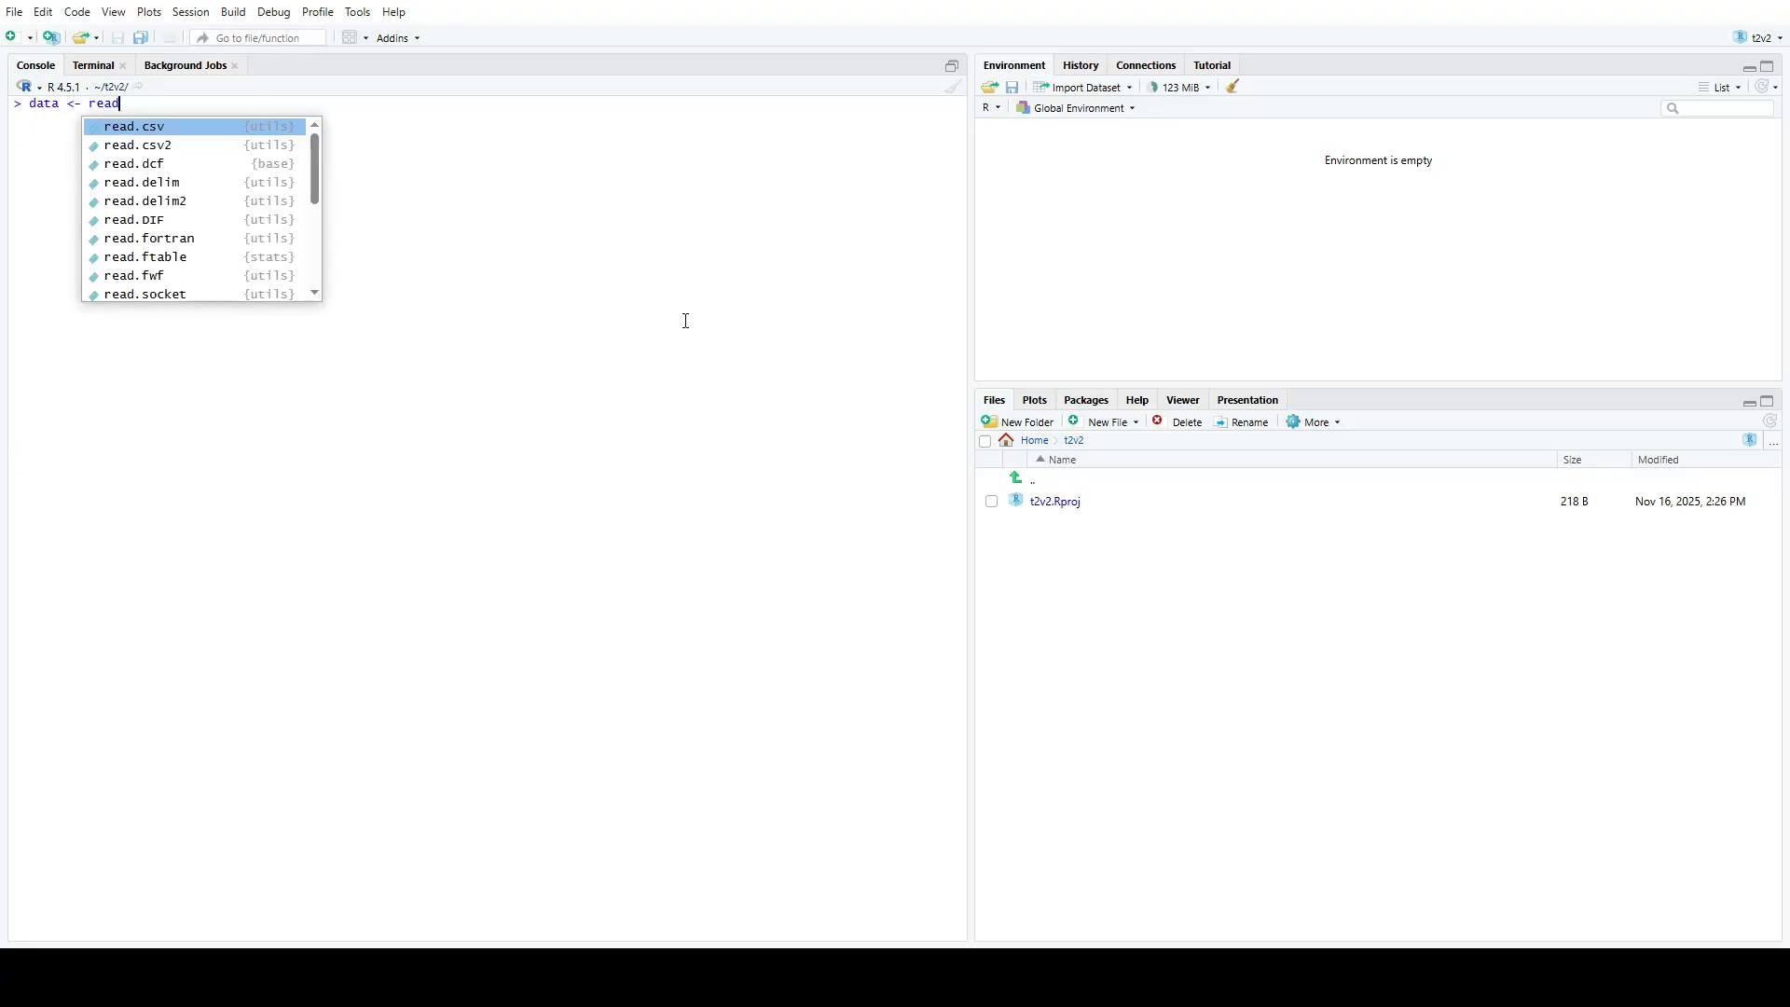
type("'")
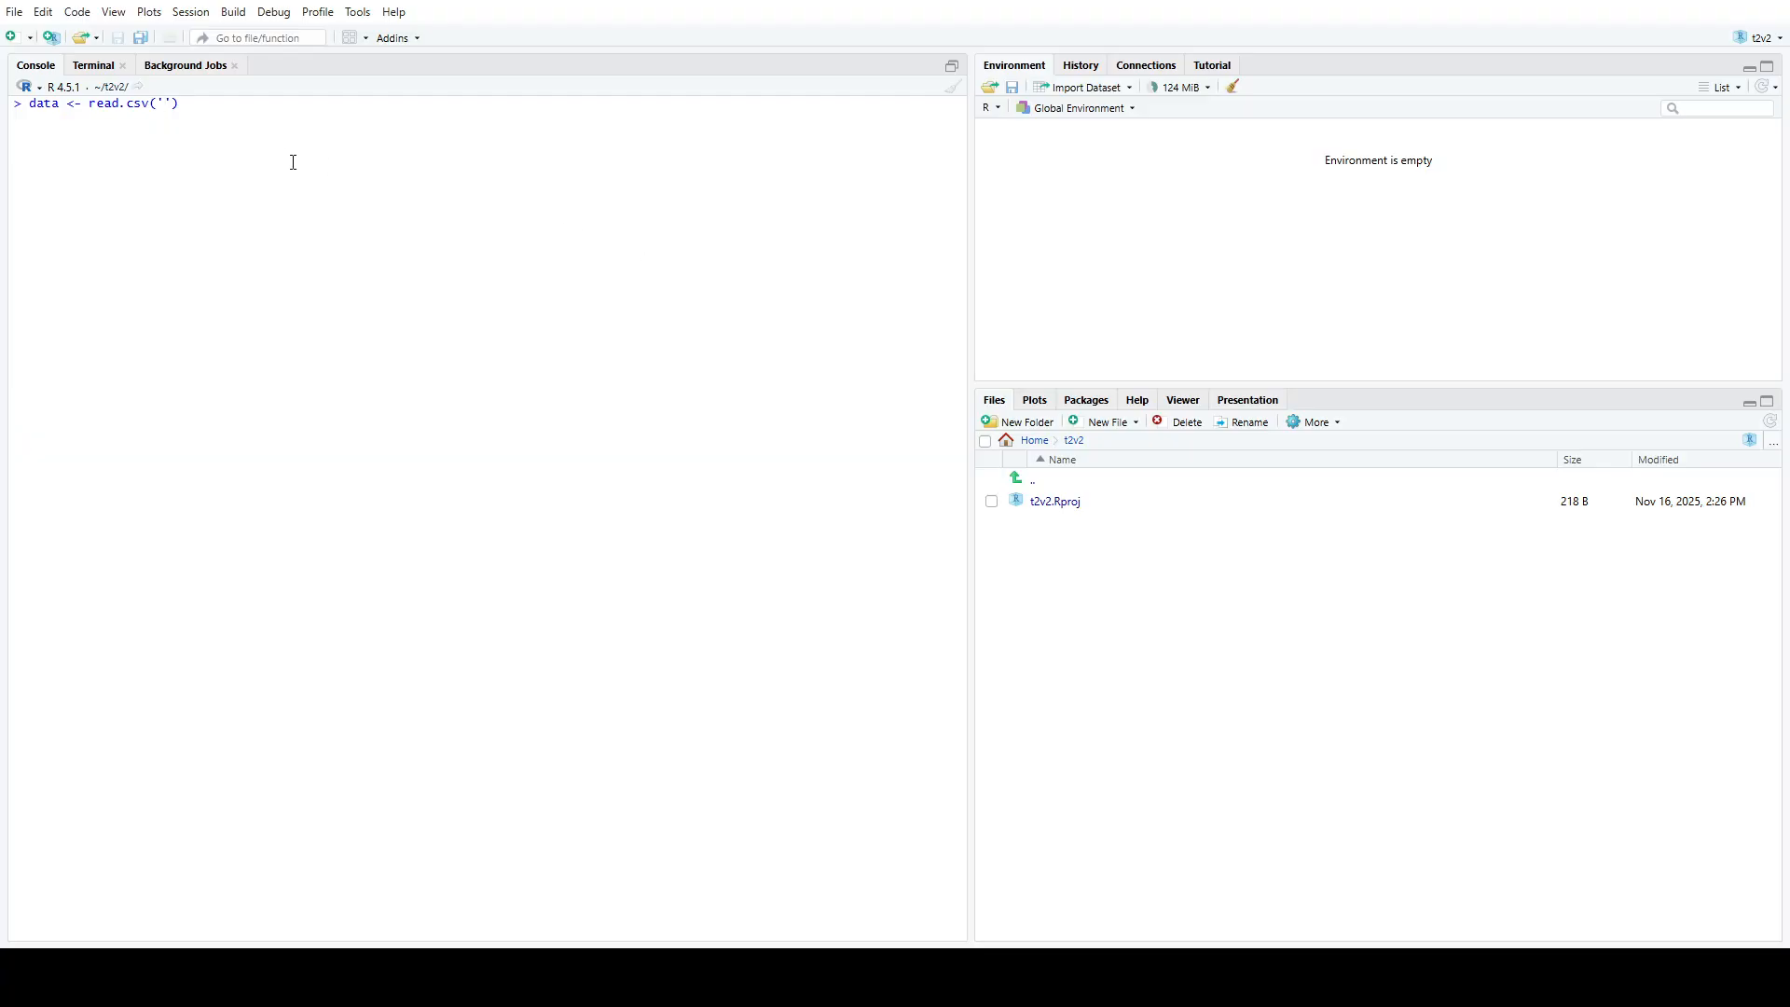
left_click(162, 102)
type("C:\\Users\\Aditya Fitriansyah\\Downloads")
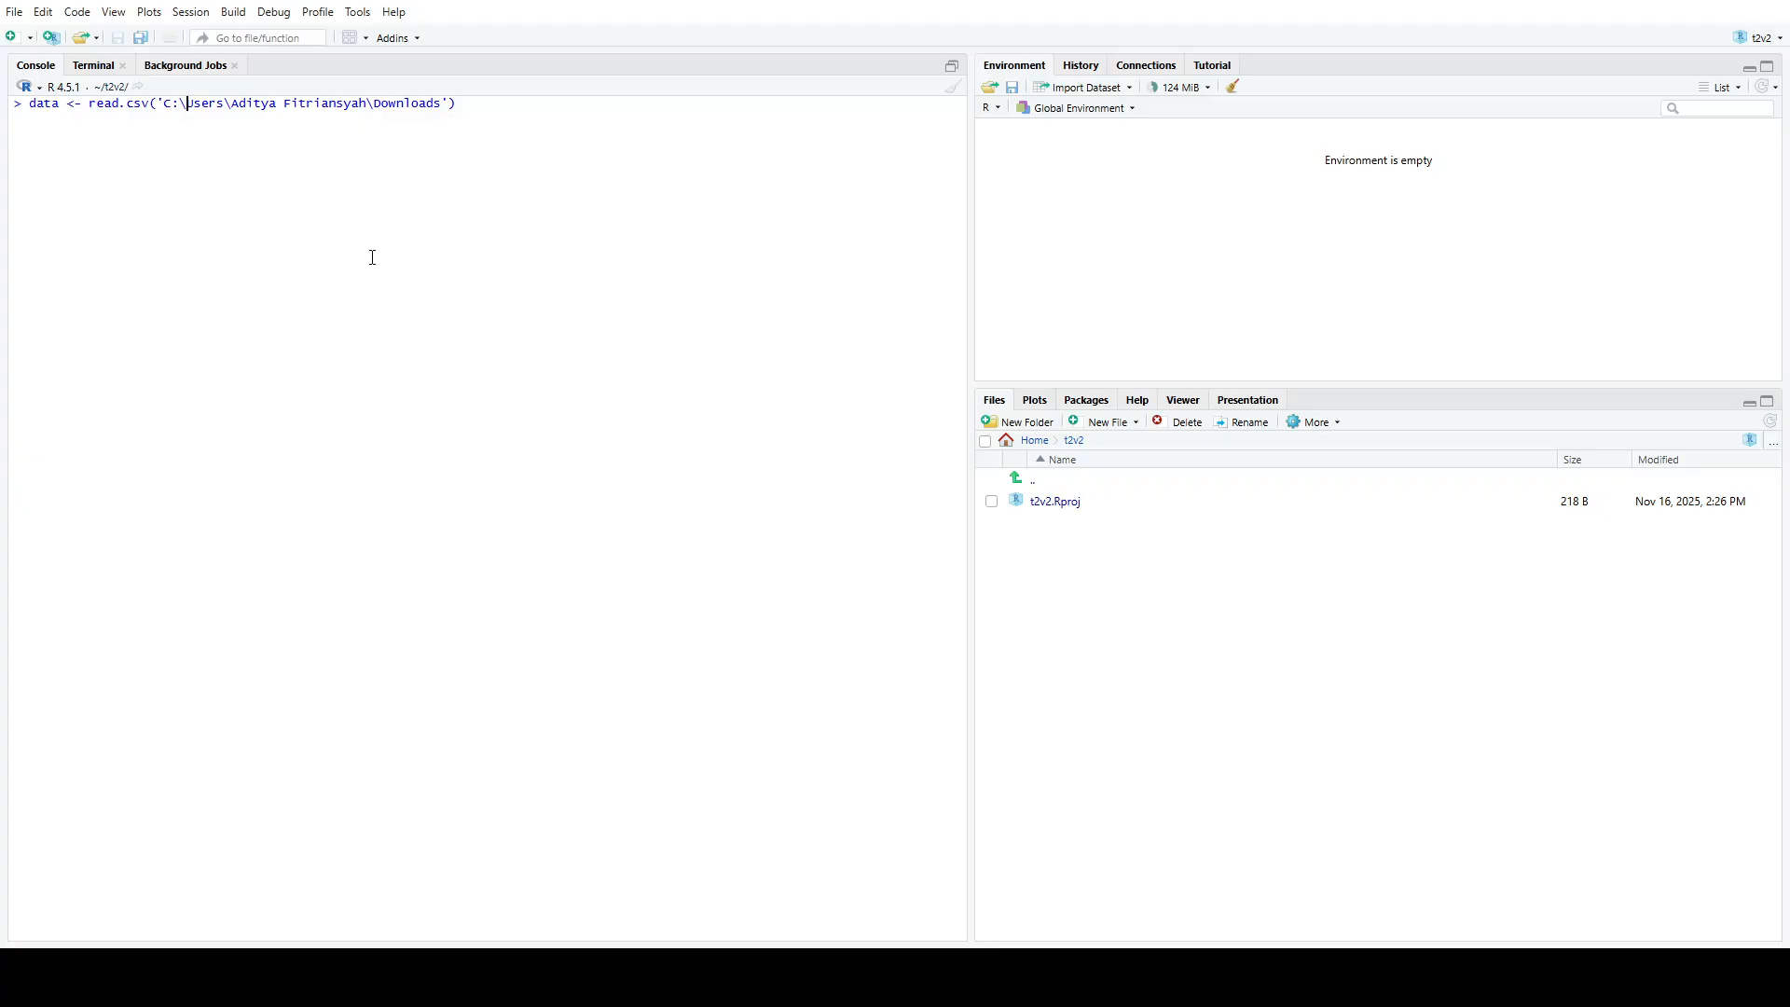
key("BackSpace")
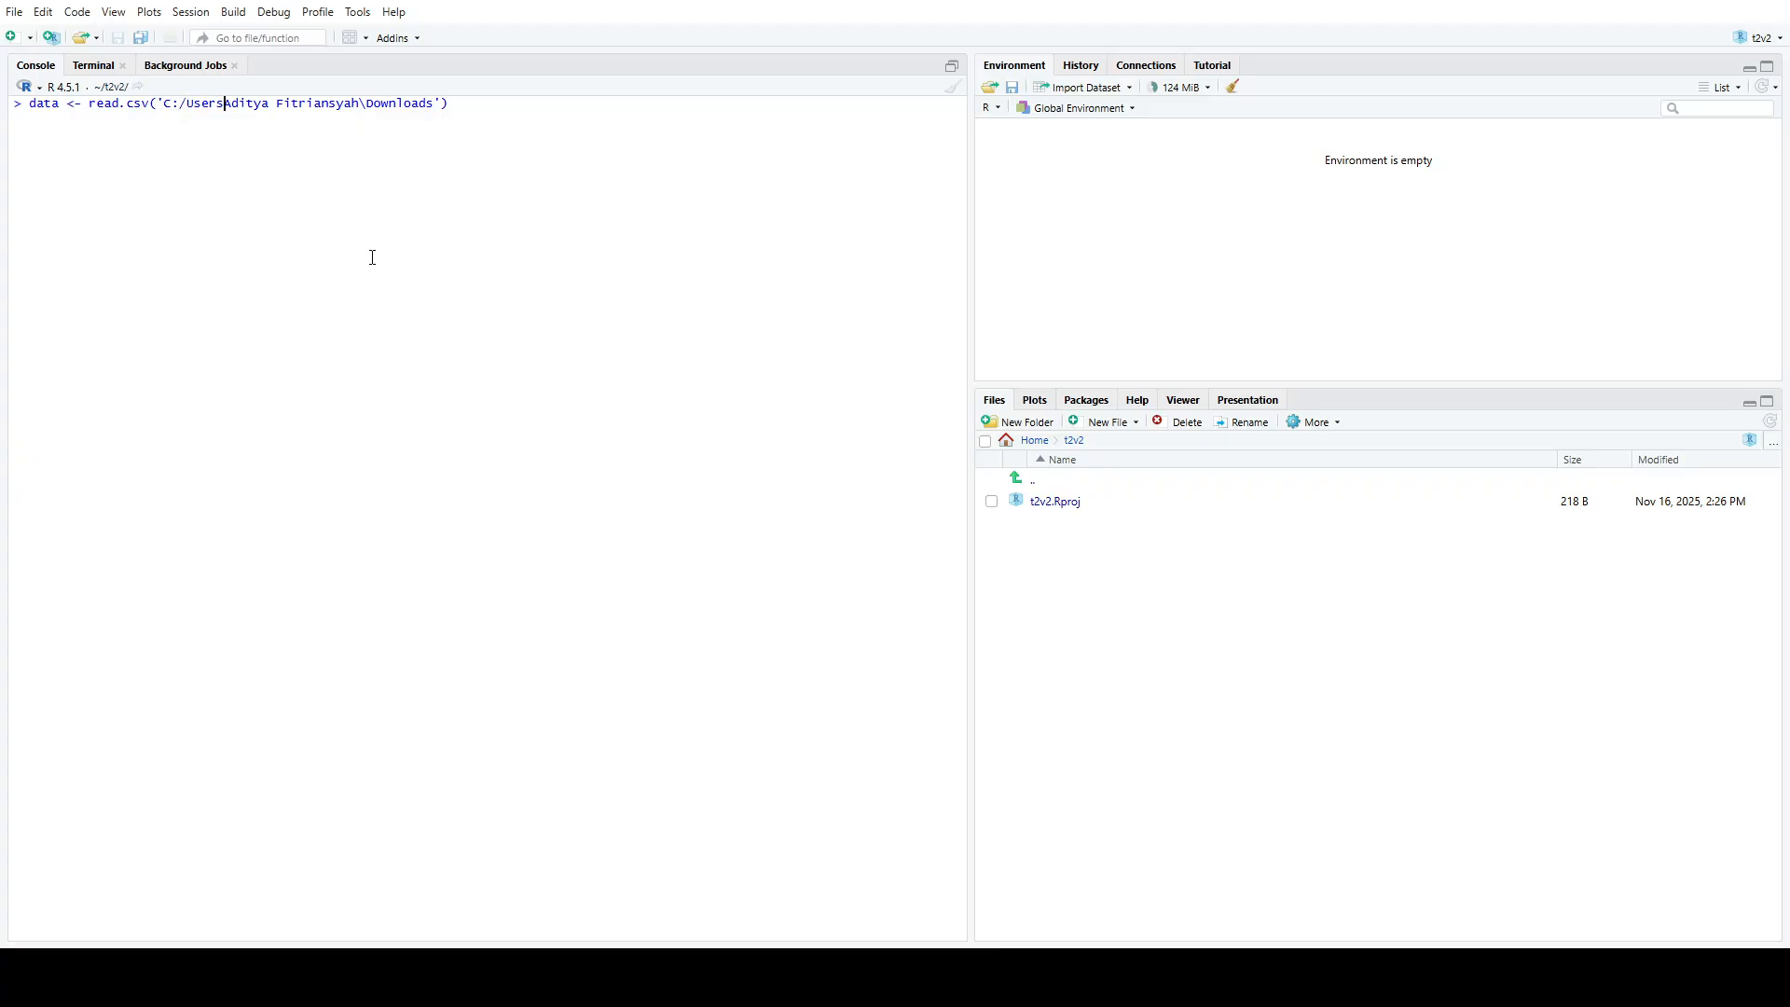
type("/")
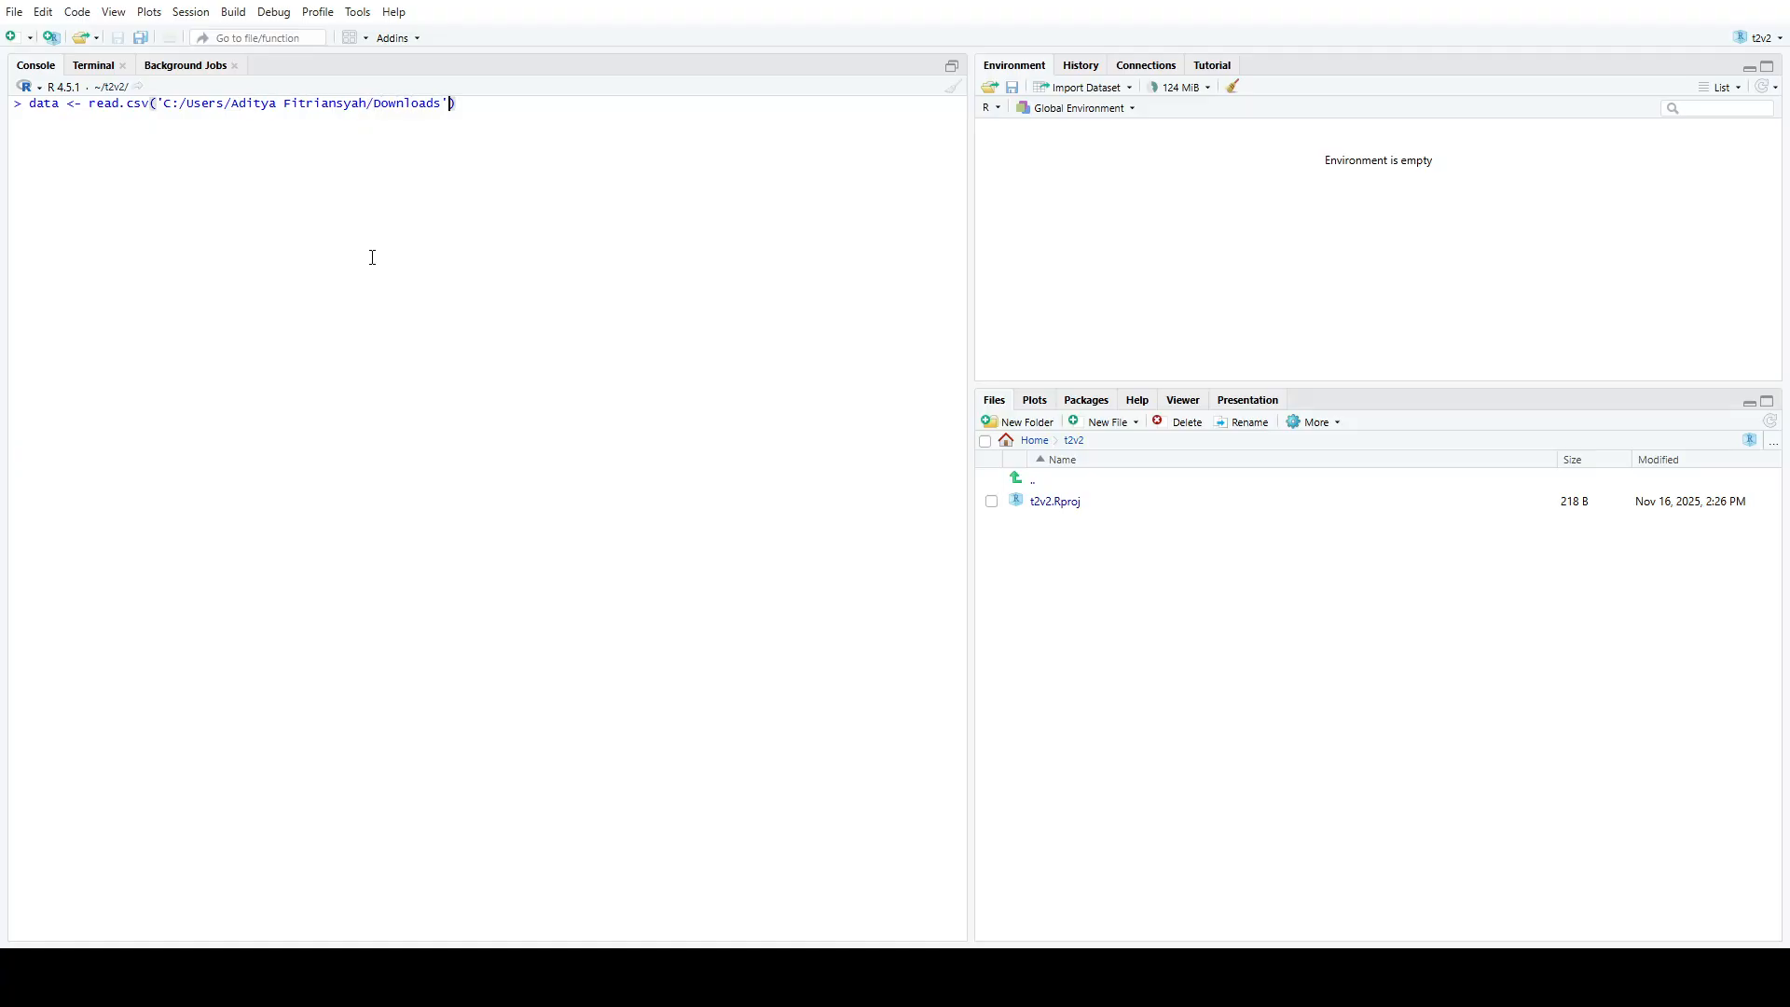
type("/")
Complete the path with the file name data_pendapatan.csv and run the import into data
type("data_pendapatan")
type(",csv")
key("BackSpace")
key("BackSpace")
key("BackSpace")
key("BackSpace")
type(".csv")
key("Return")
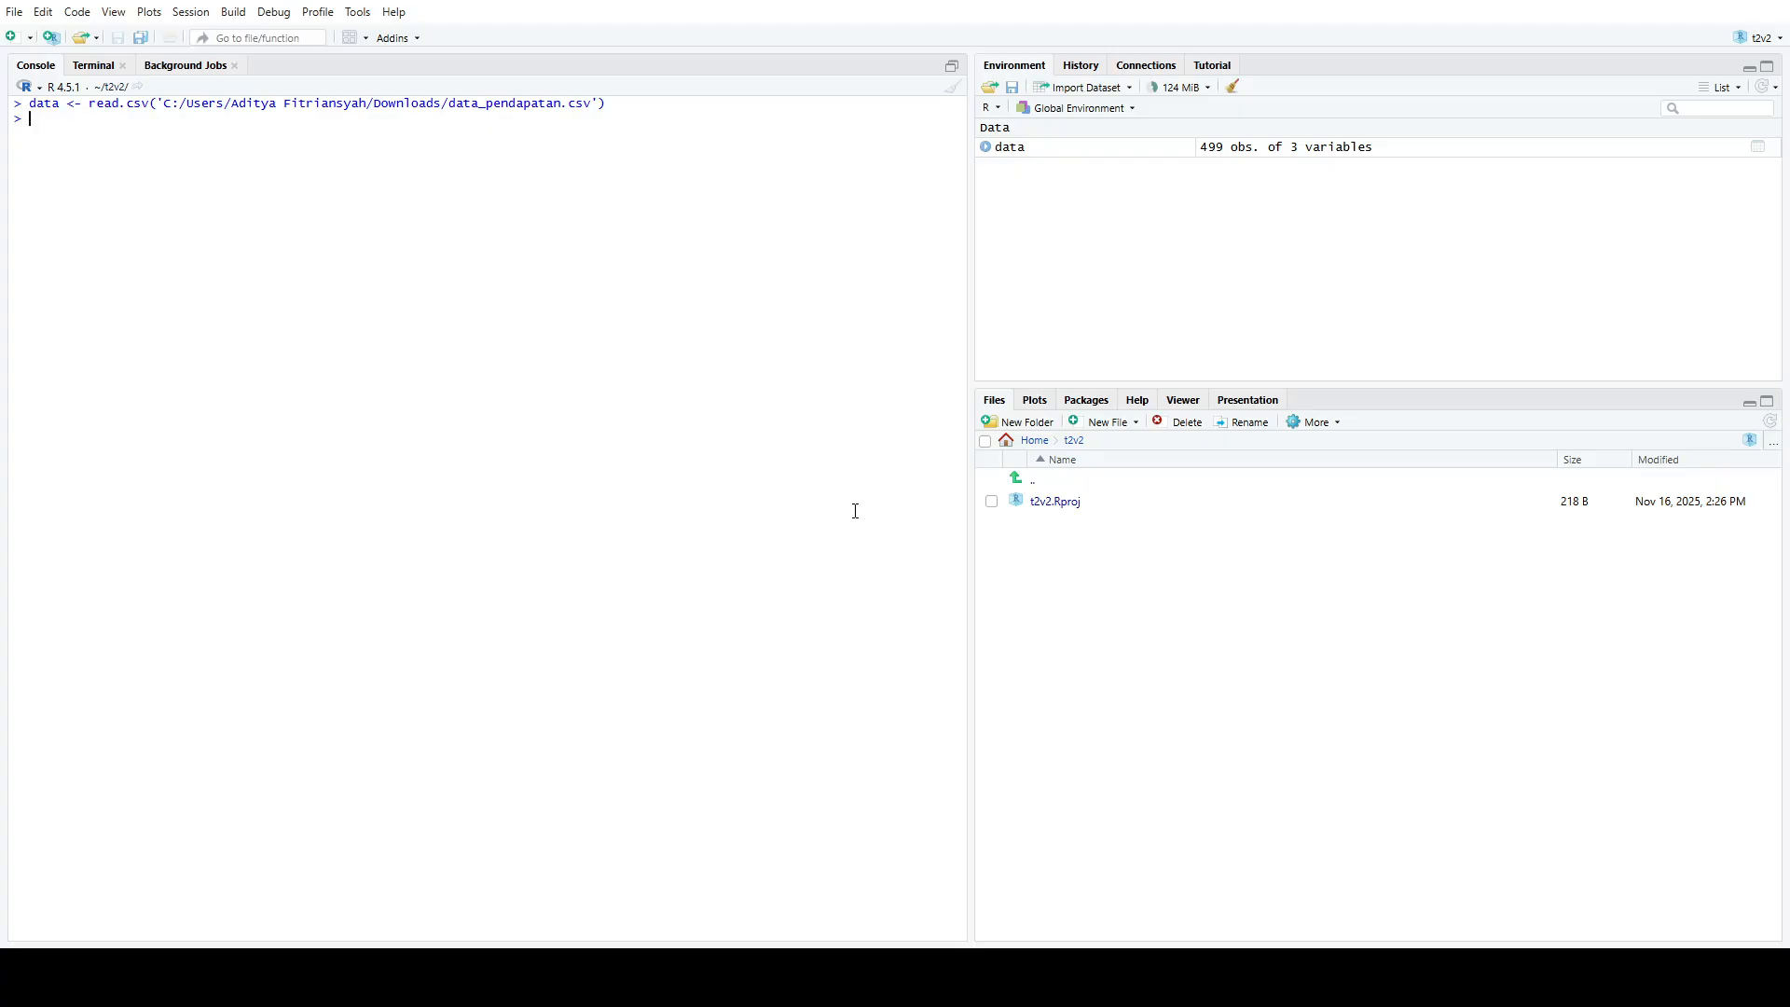
Open data with View(data), look through its rows down to the end, and close the viewer
type("View(data)")
key("Return")
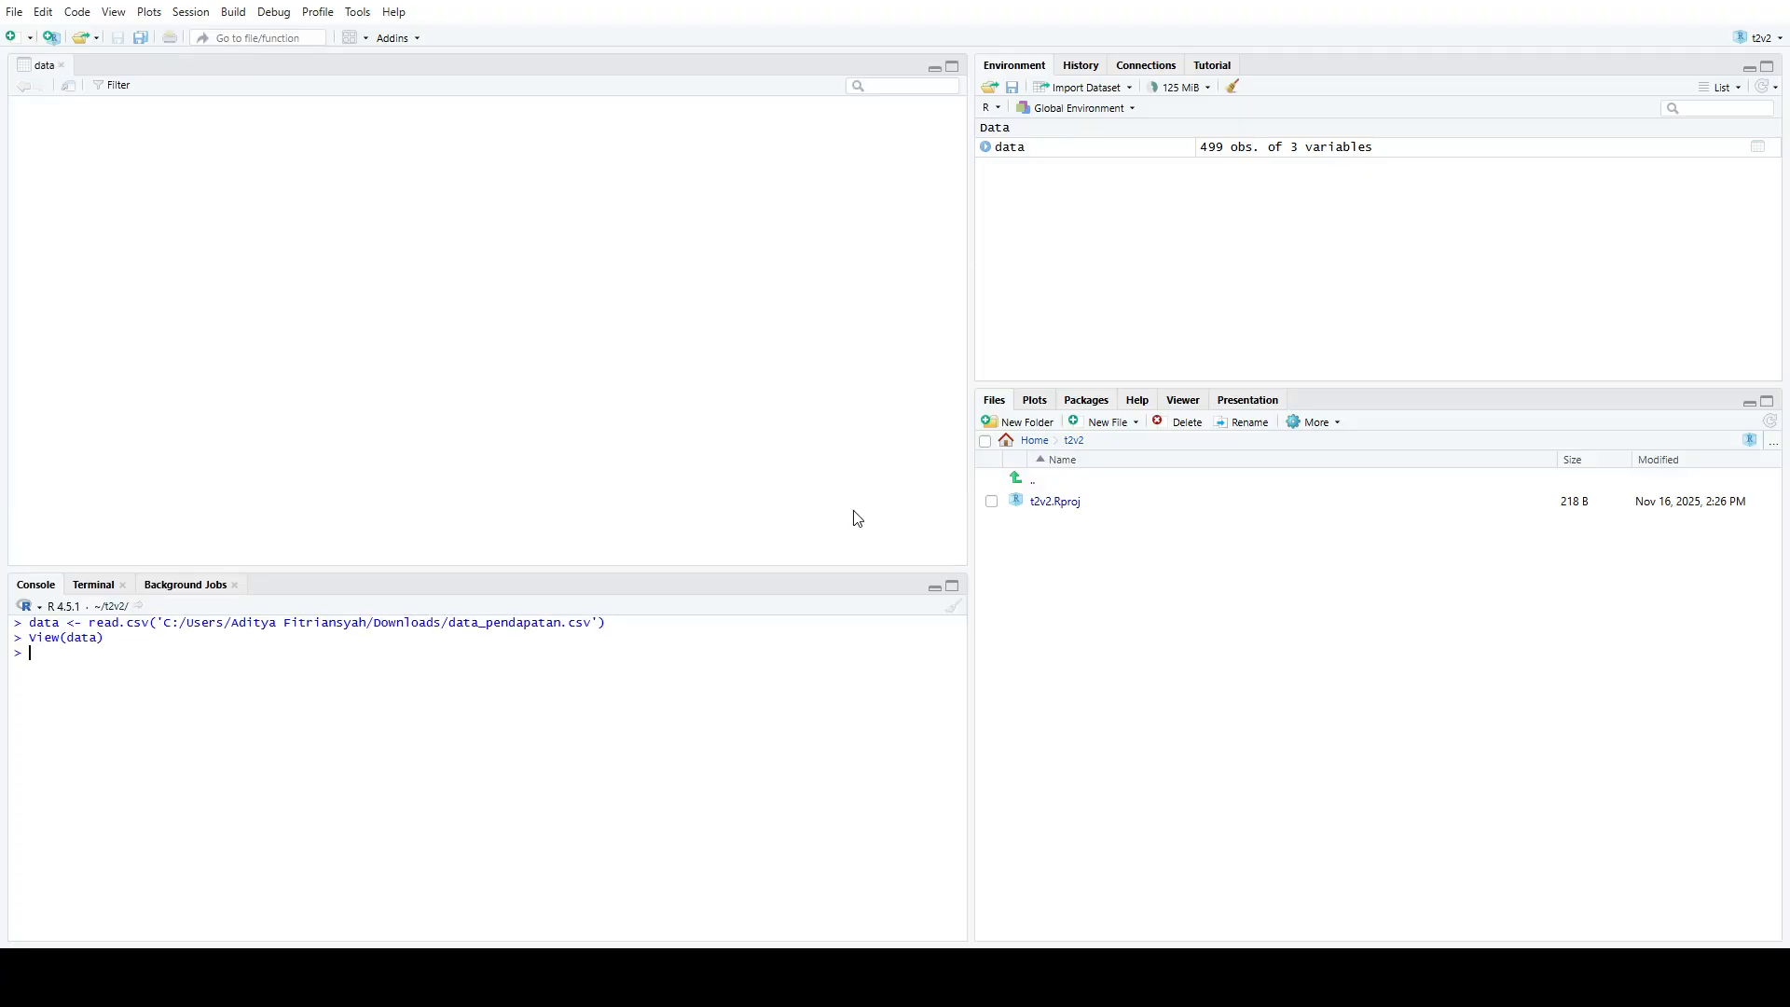
scroll(839, 507, "down", 5)
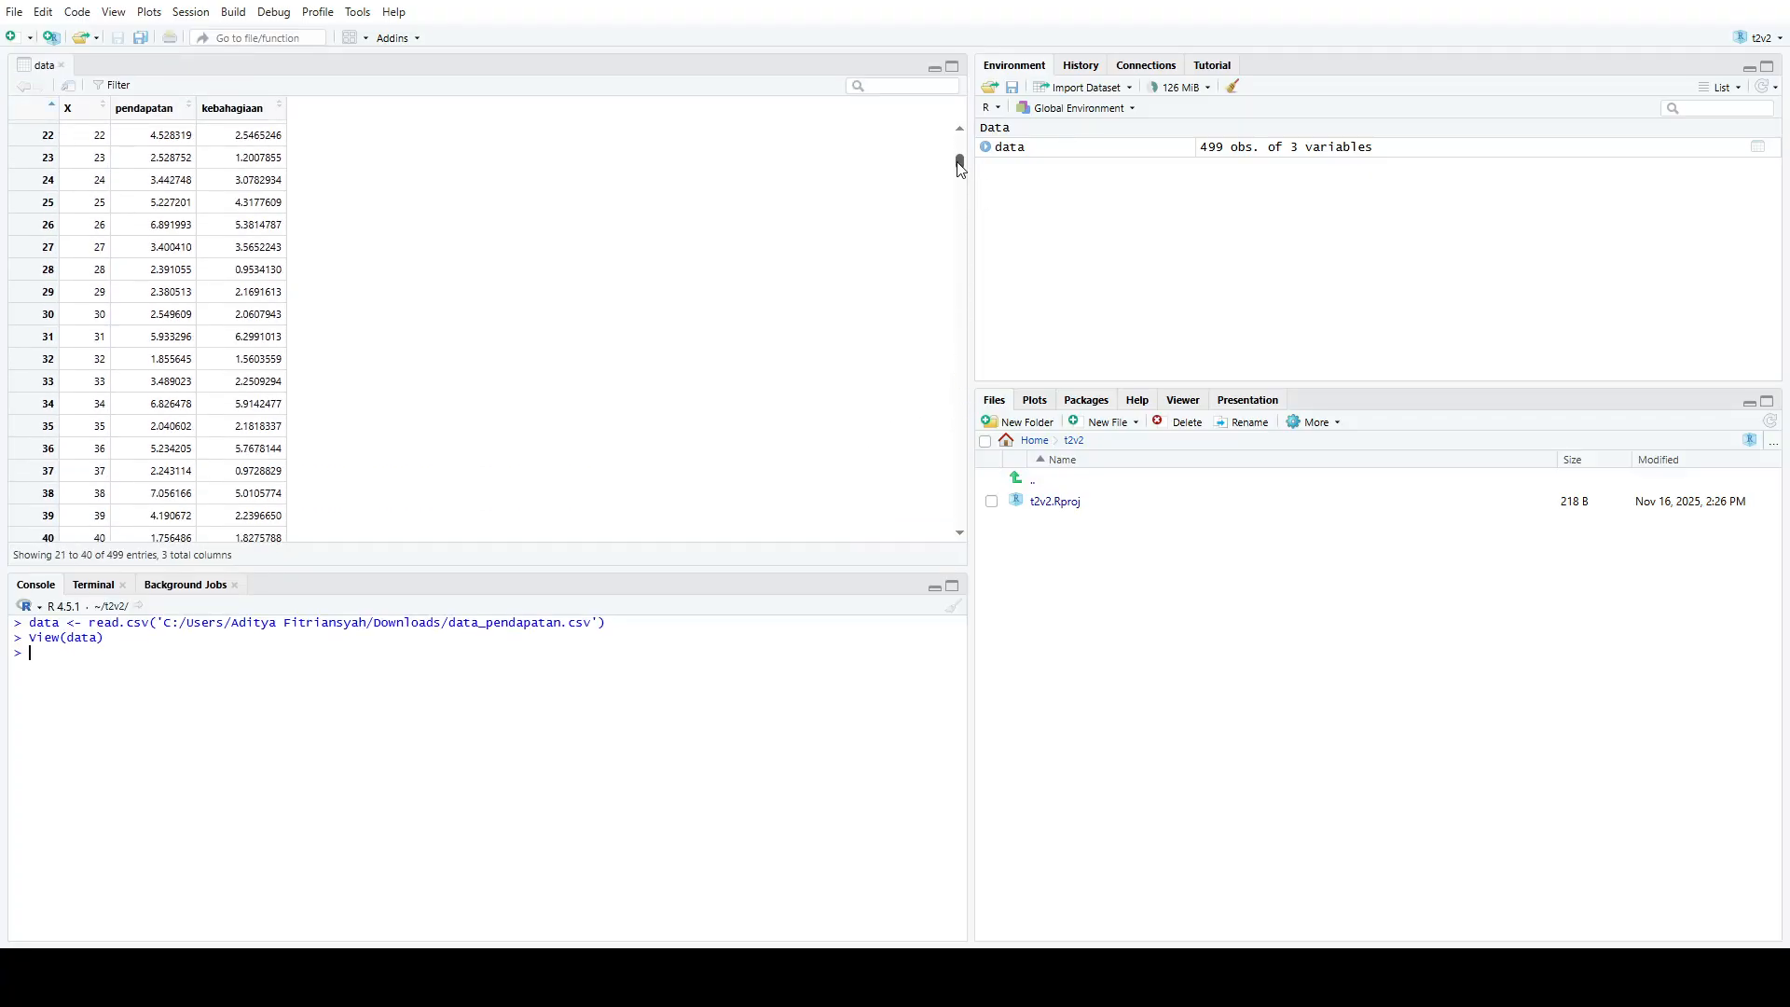
left_click_drag(960, 166, 931, 523)
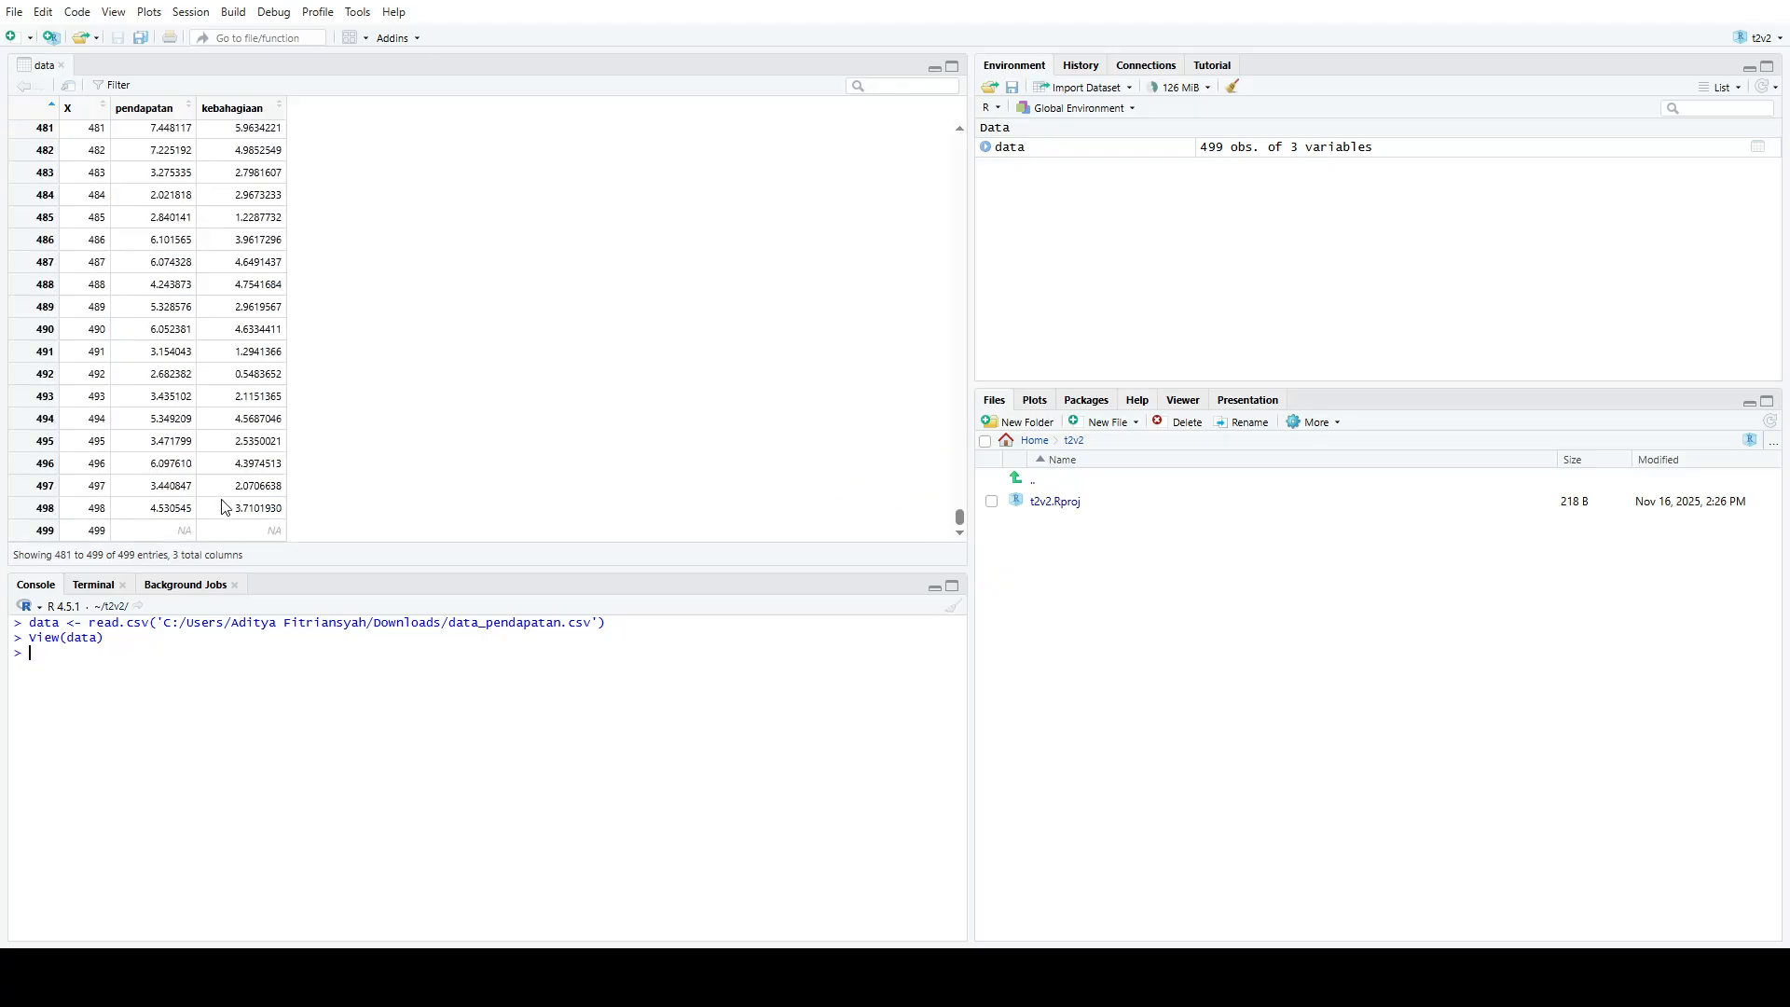
left_click(61, 65)
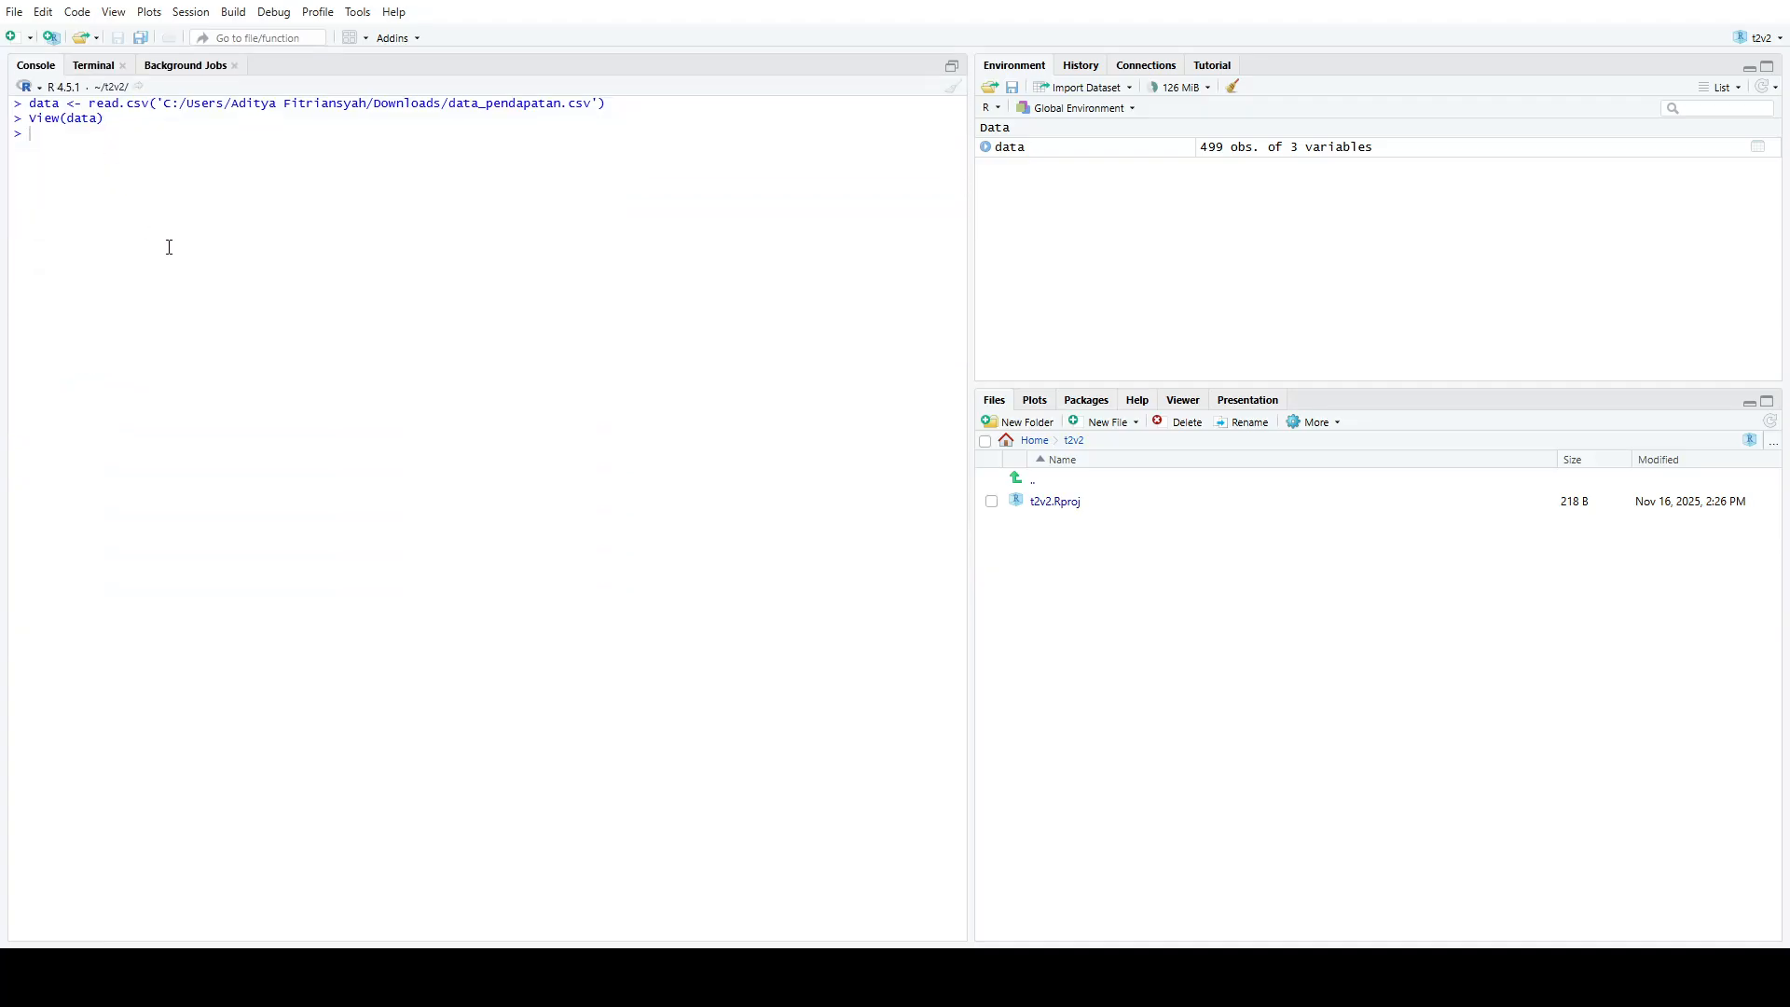
Clear the console output and leave the prompt empty
type("clear")
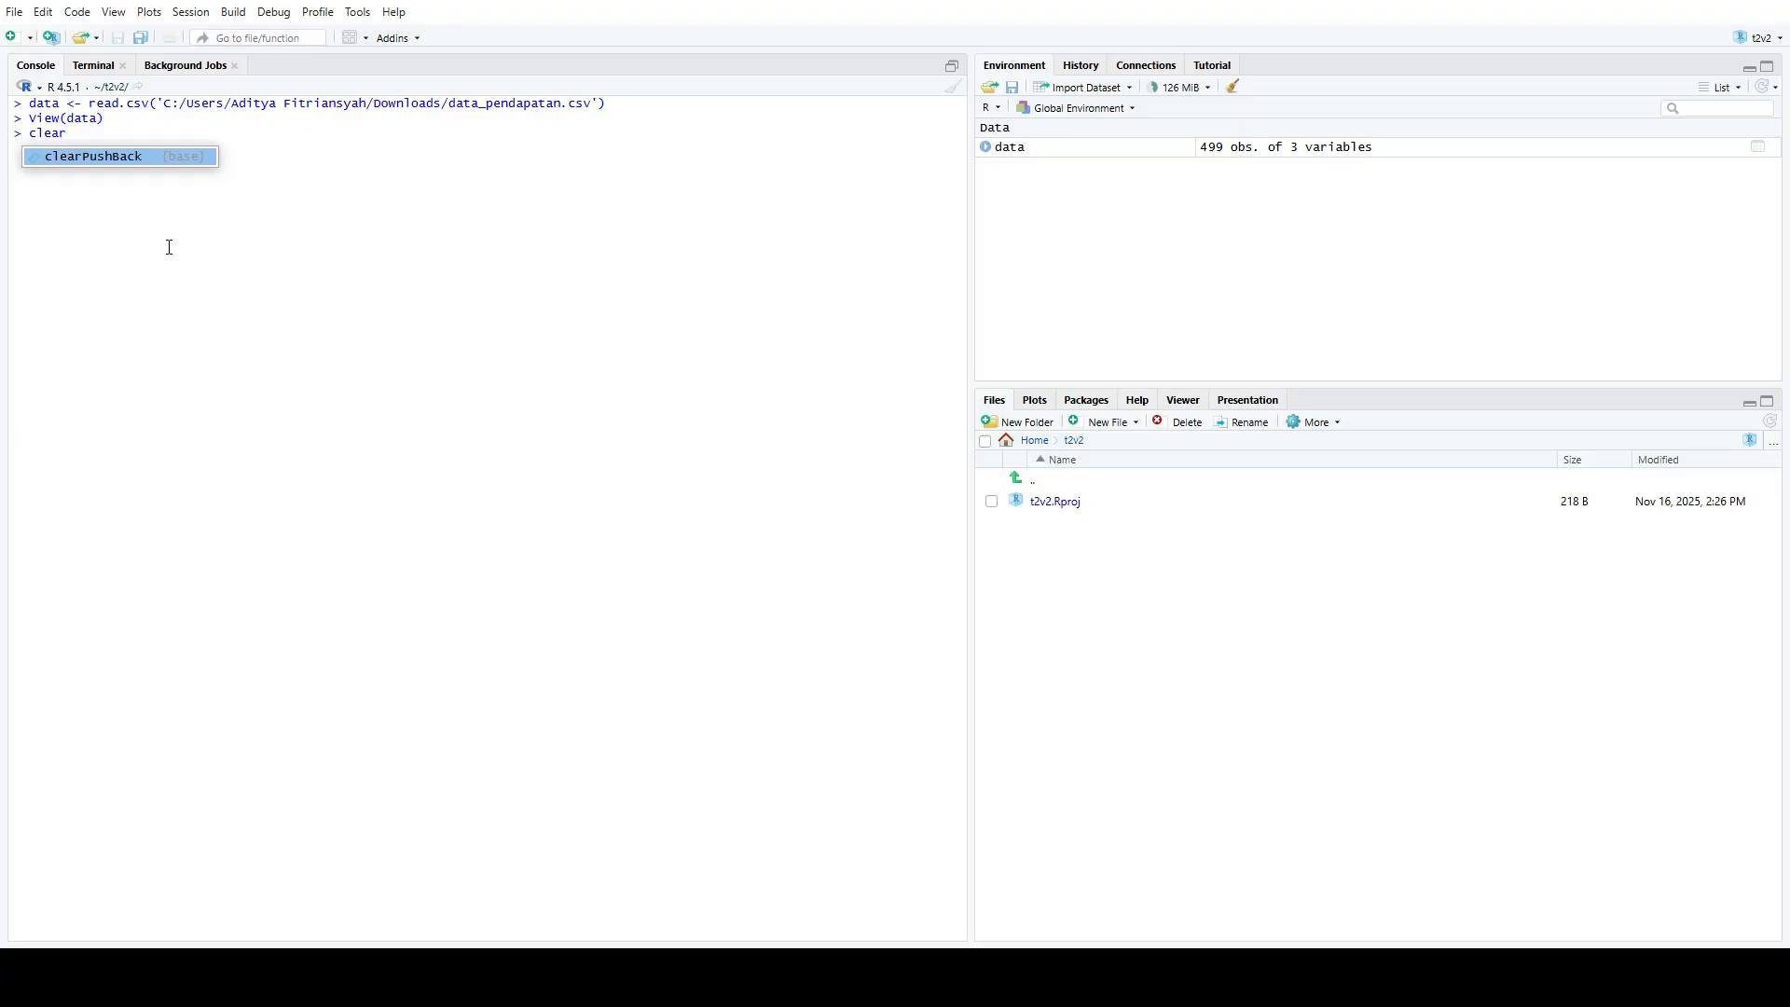
key("ctrl+l")
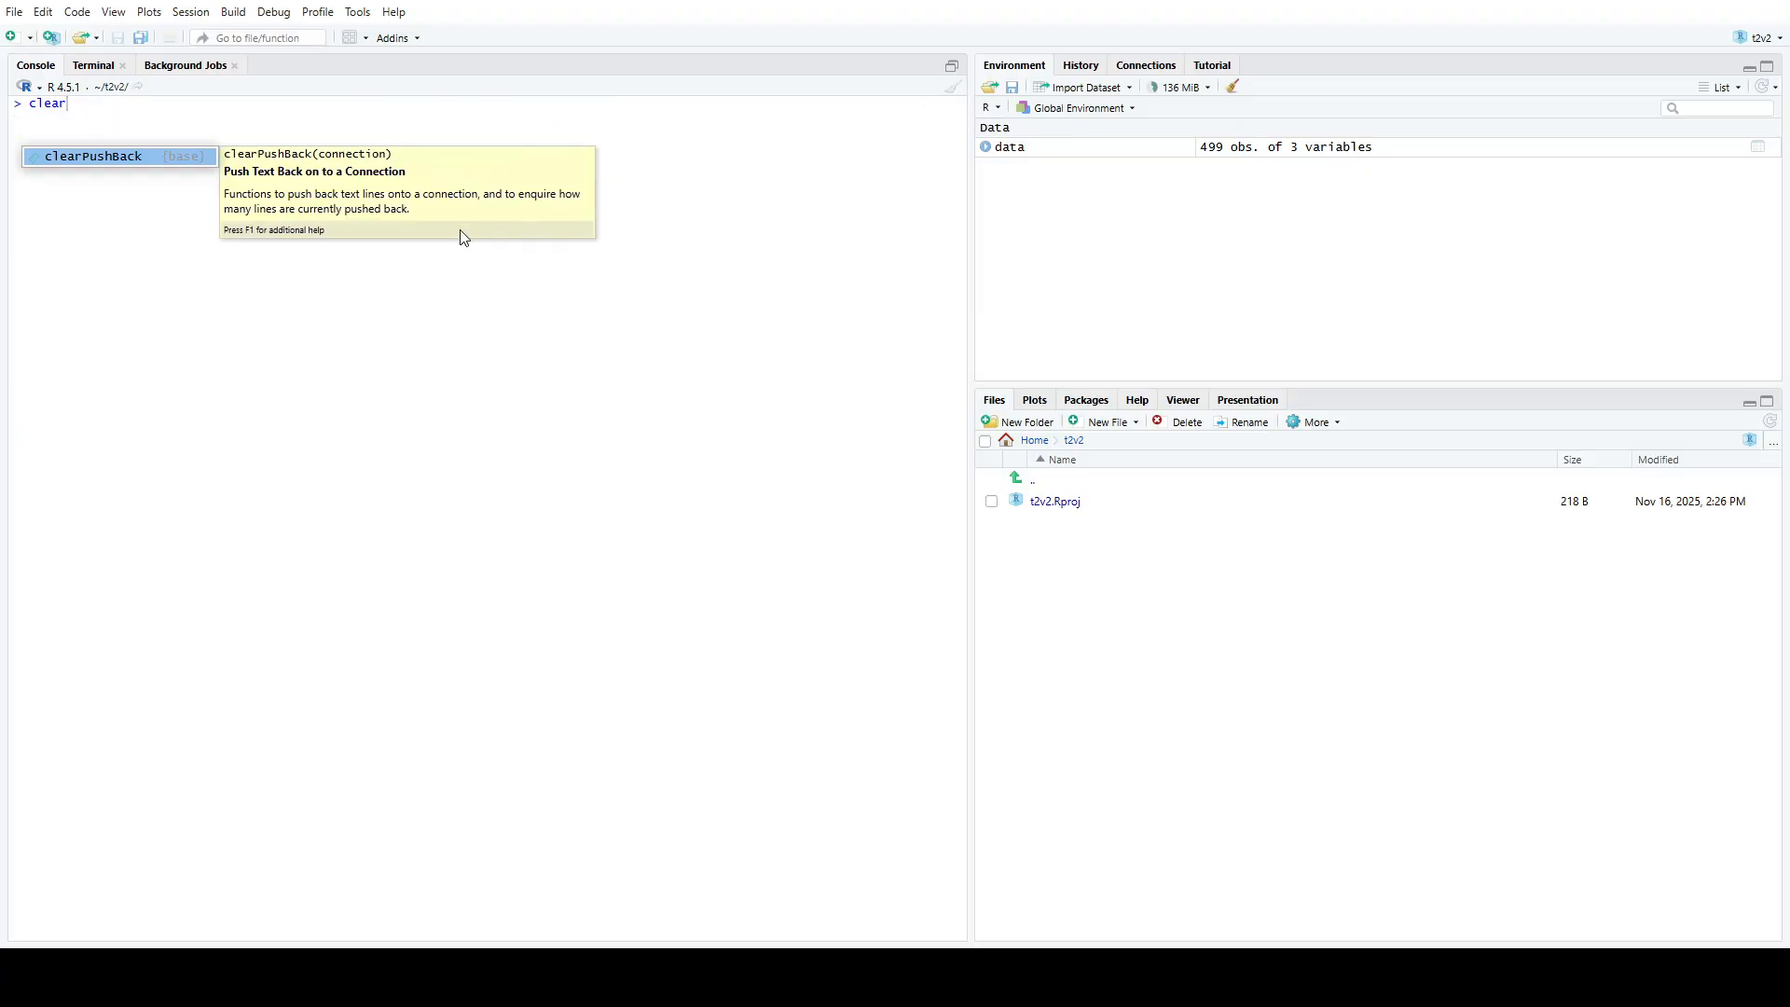
left_click(730, 195)
key("BackSpace")
key("BackSpace")
key("BackSpace")
key("BackSpace")
key("BackSpace")
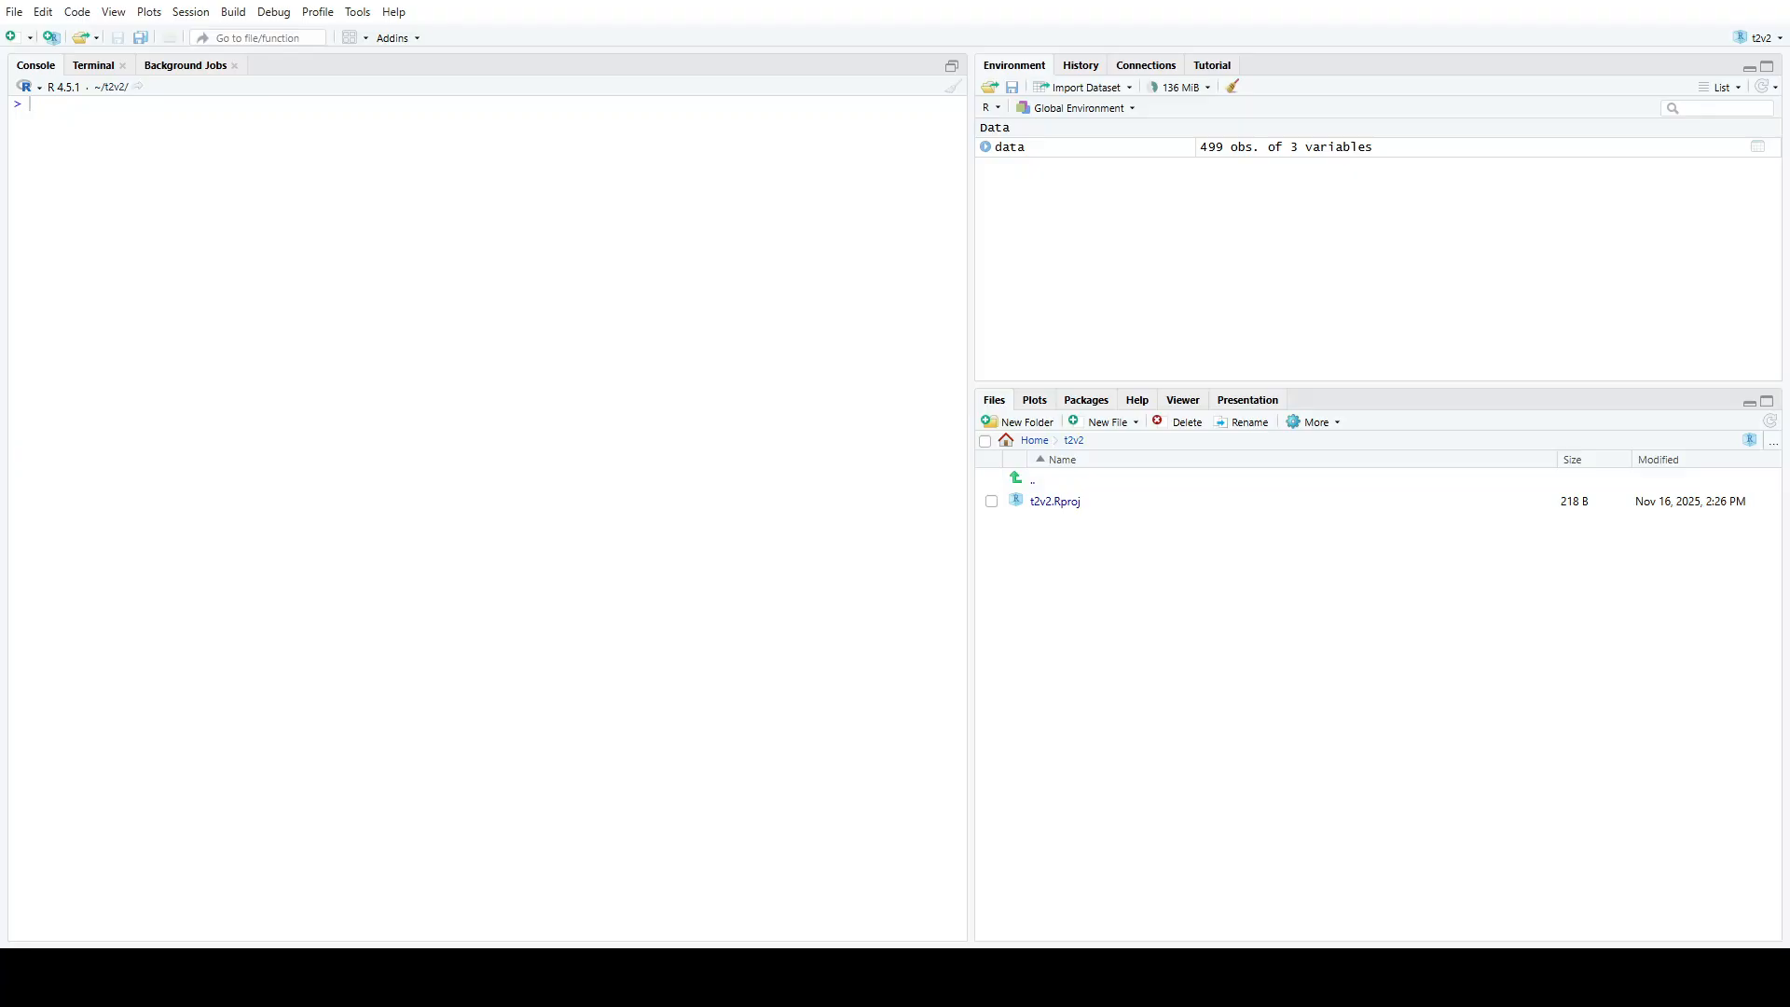
Try to reduce data to two columns with data[, c("Pendapatan", "Kebahagiaan")]
type("data <- data[, c(\"Pendapatan\", \"Kebahagiaan")
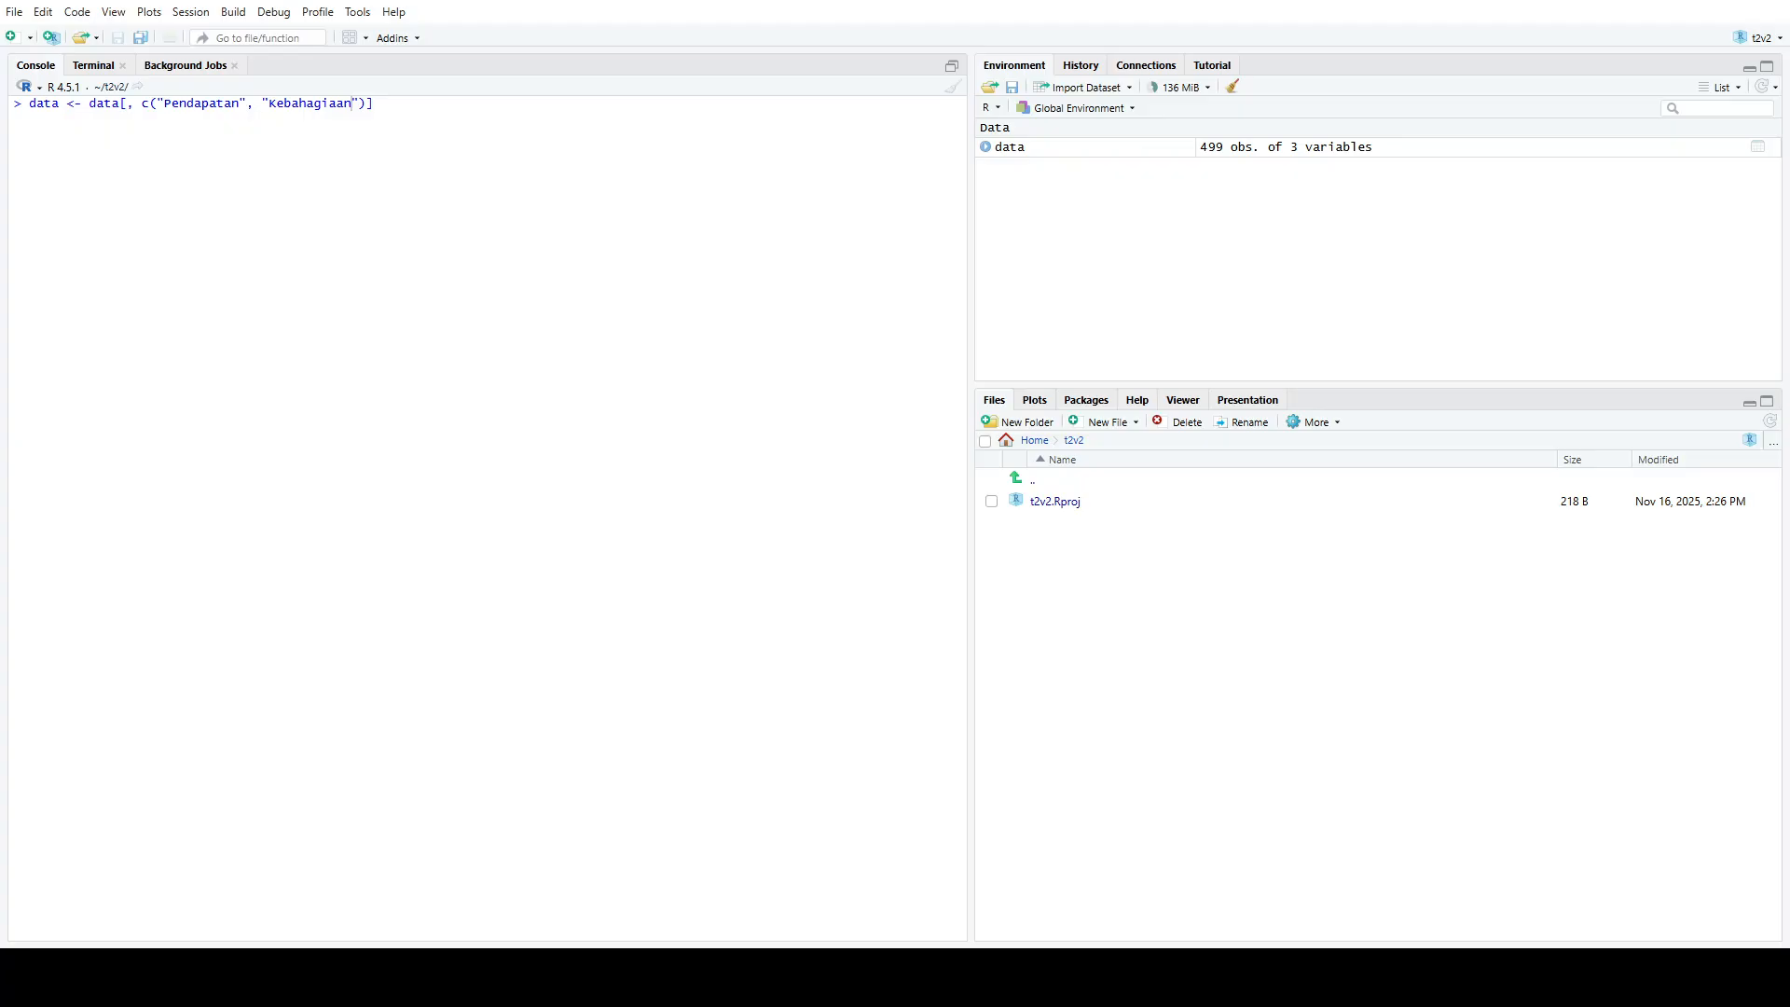
key("End")
key("Return")
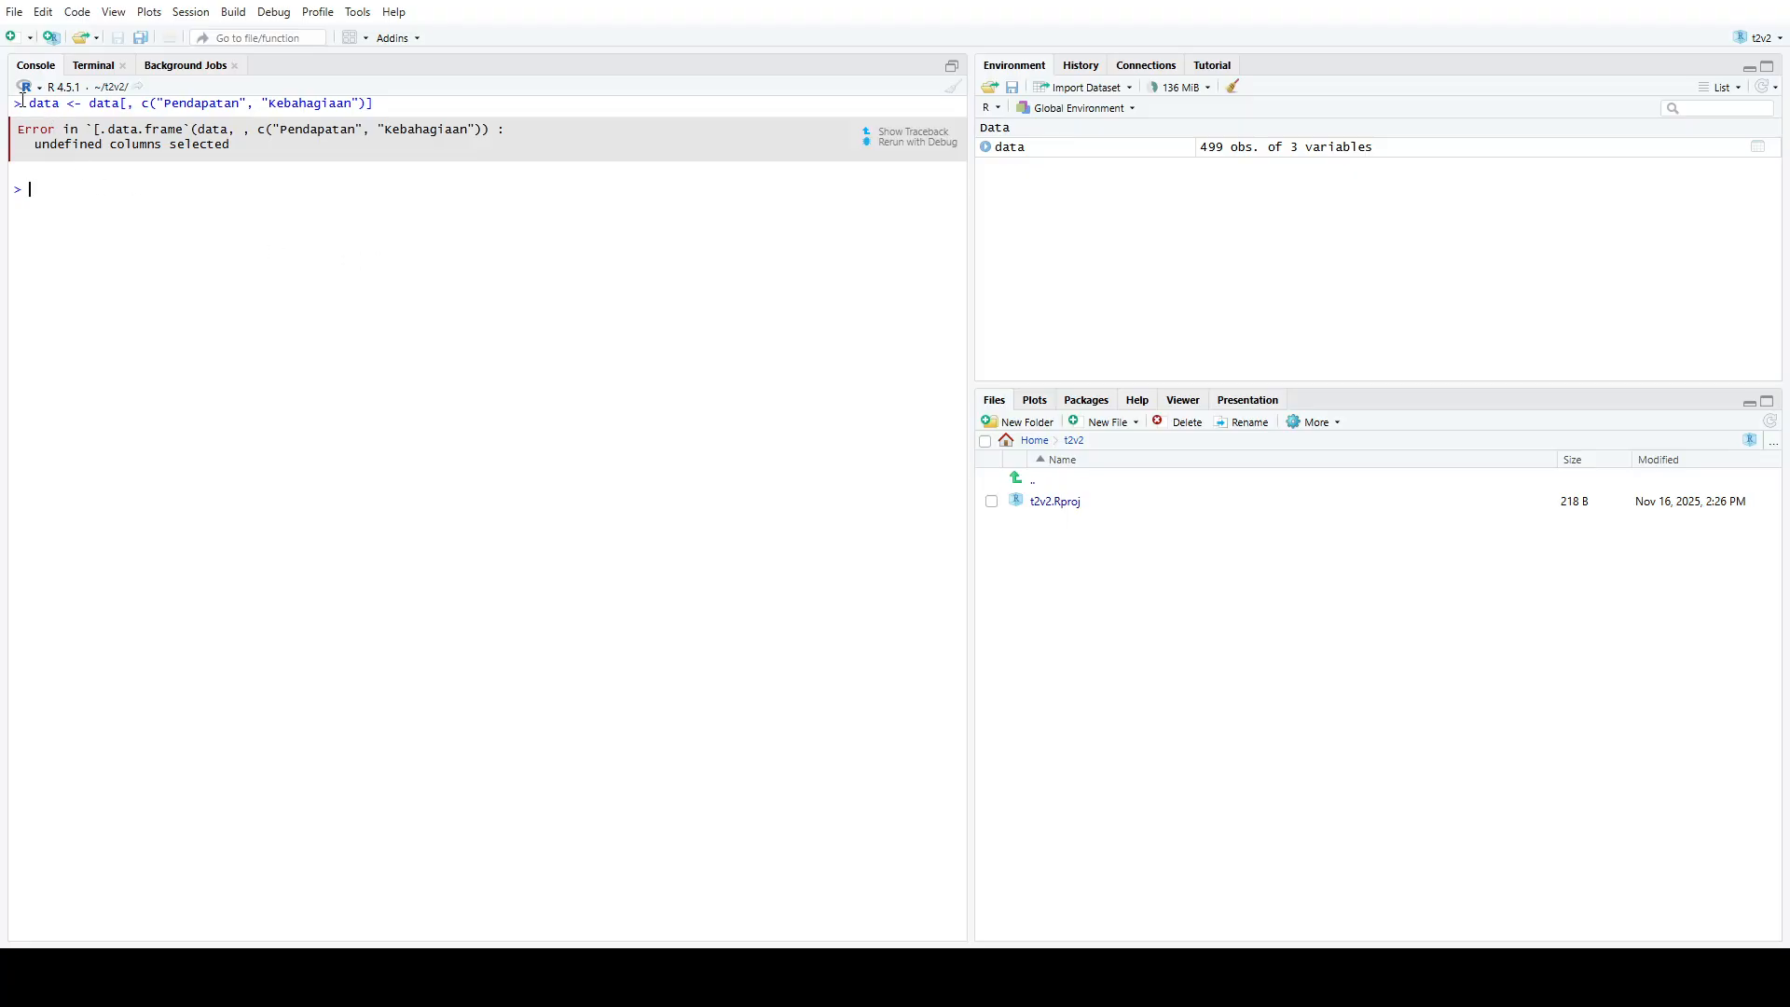
Reduce data to two columns by running the subset command with lowercase names "pendapatan" and "kebahagiaan"
left_click_drag(22, 101, 411, 103)
left_click(168, 193)
type("data <- data[, c(\"pendapatan\", \"kebahagiaan\")]")
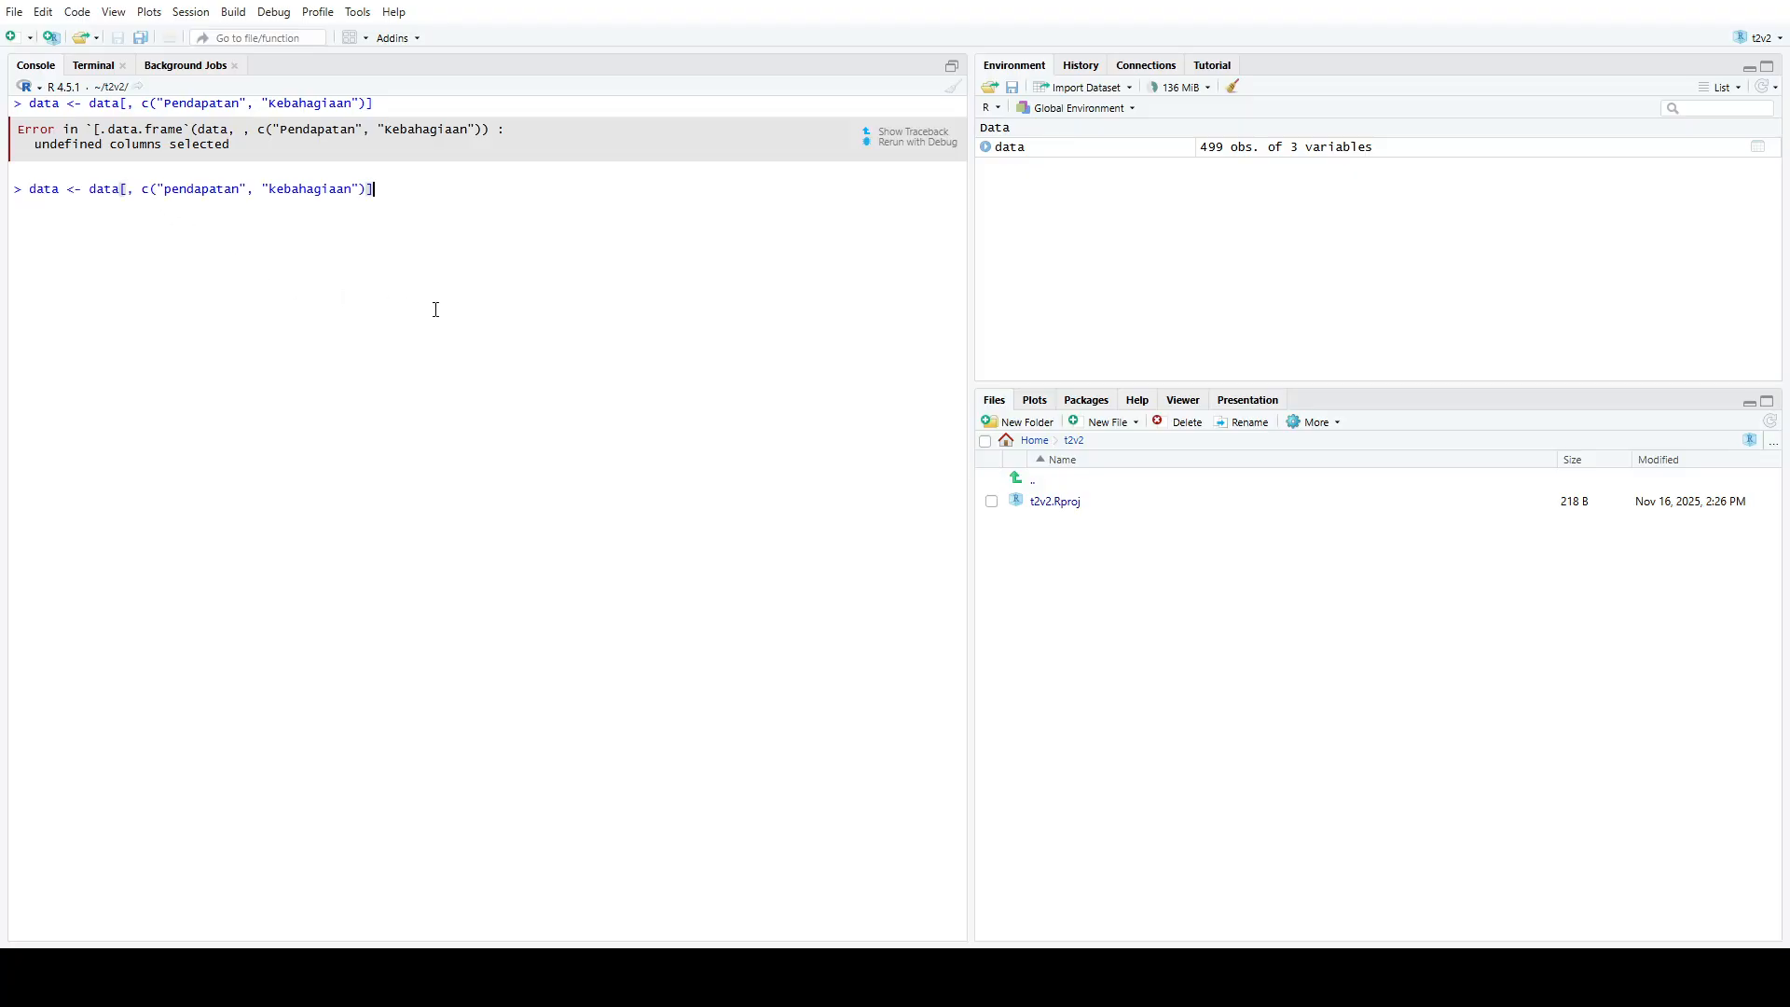
key("Return")
Try to drop rows with missing values by assigning no.omit(data) to data
type("data <- no.oni")
key("BackSpace")
key("BackSpace")
type("mit(data)")
key("BackSpace")
key("Up")
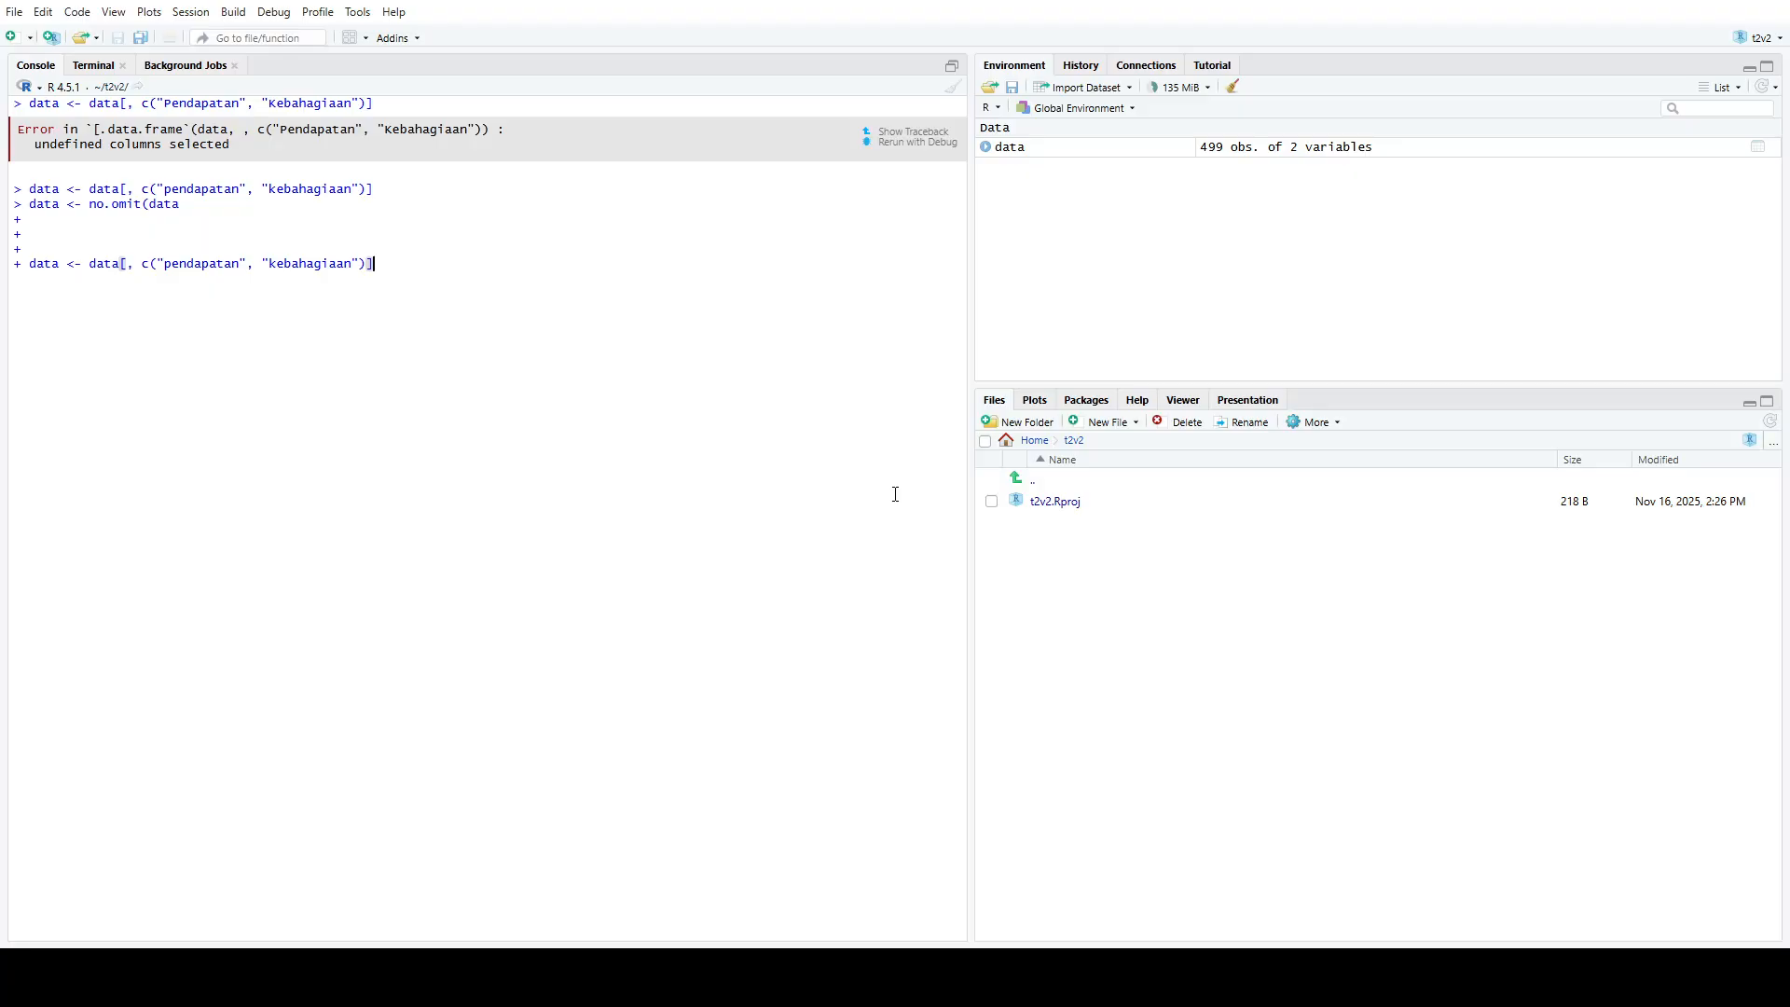
key("Escape")
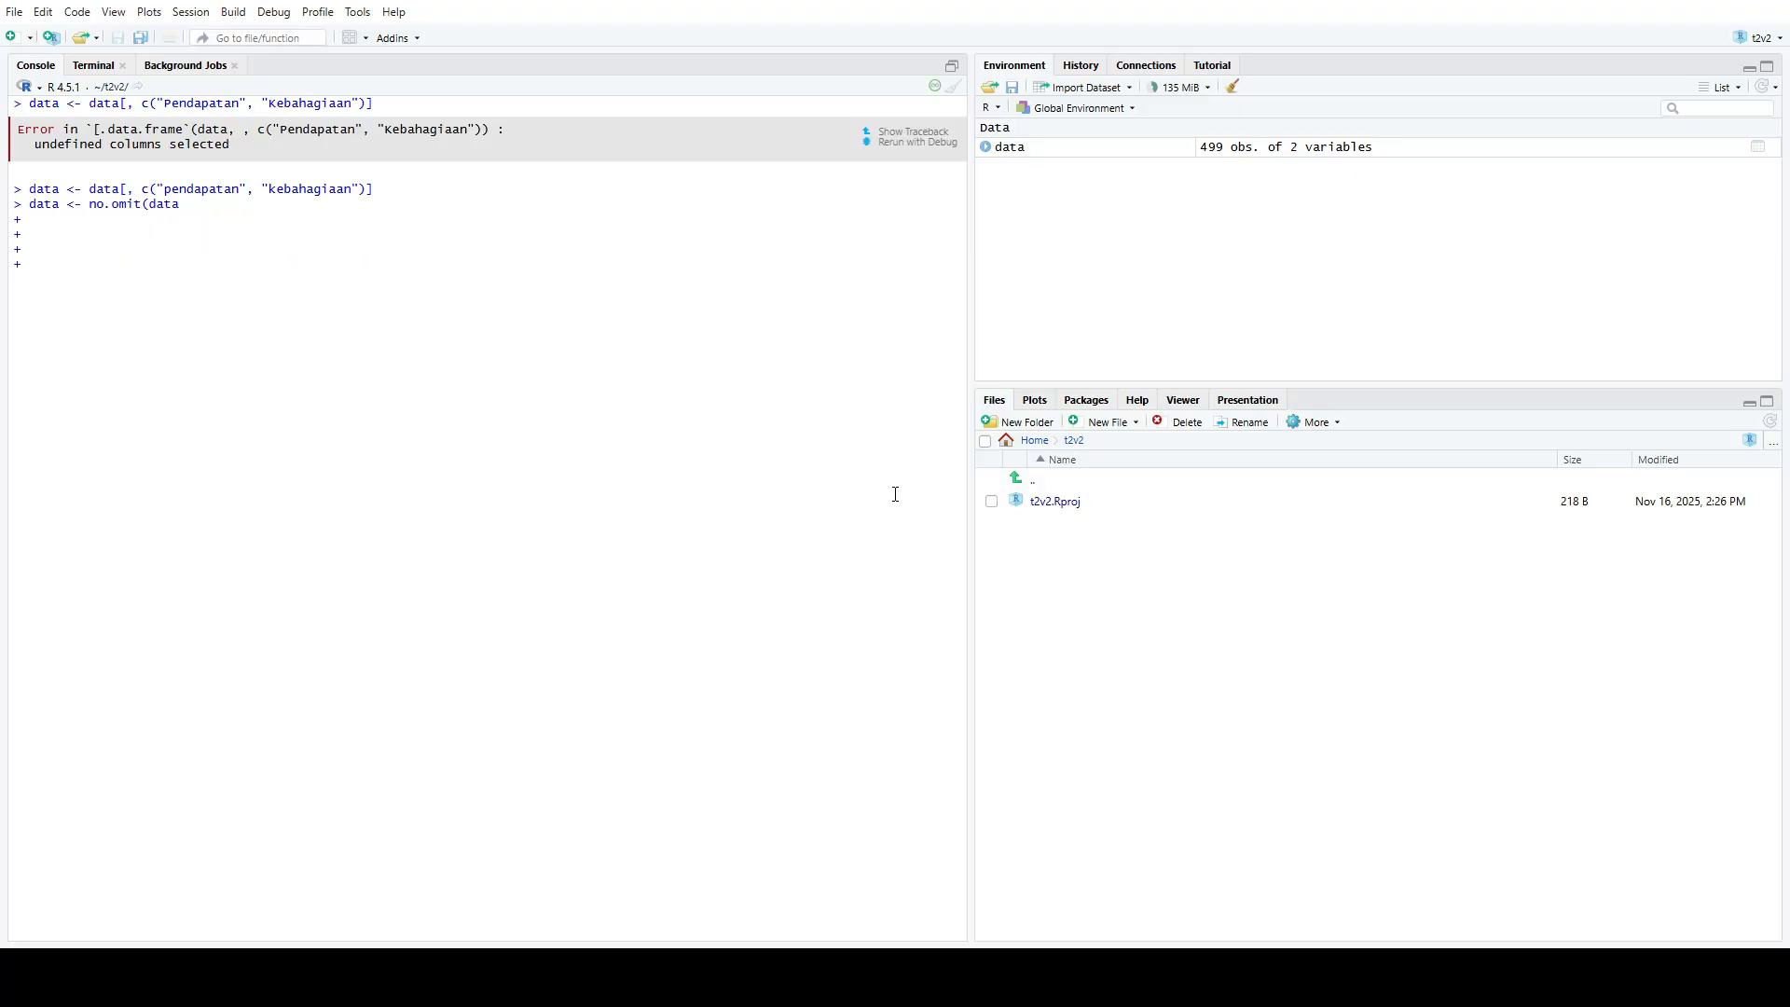
Break off the incomplete no.omit command by submitting the dummy text asd
type("qq")
key("BackSpace")
type("asdad")
key("BackSpace")
key("BackSpace")
key("BackSpace")
key("BackSpace")
key("BackSpace")
type("asd")
key("Return")
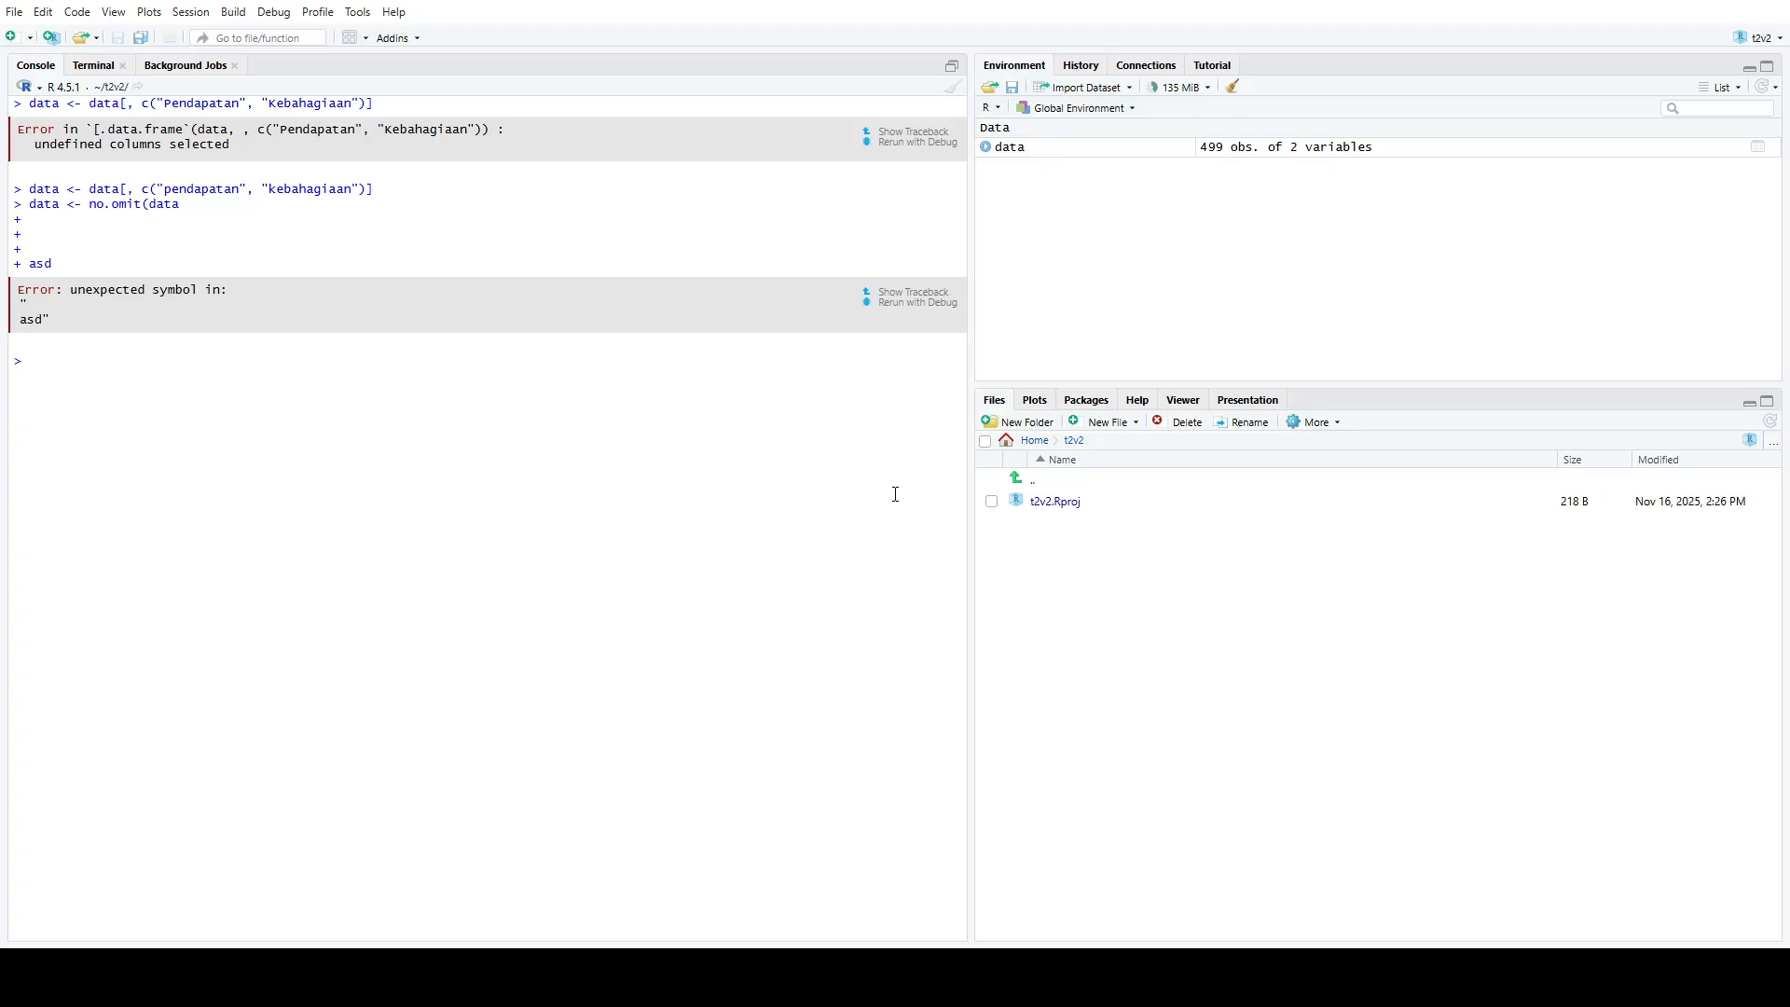
Recall the no.omit(data) assignment, close its parenthesis and try running it
key("Up")
key("Up")
type(")")
key("Return")
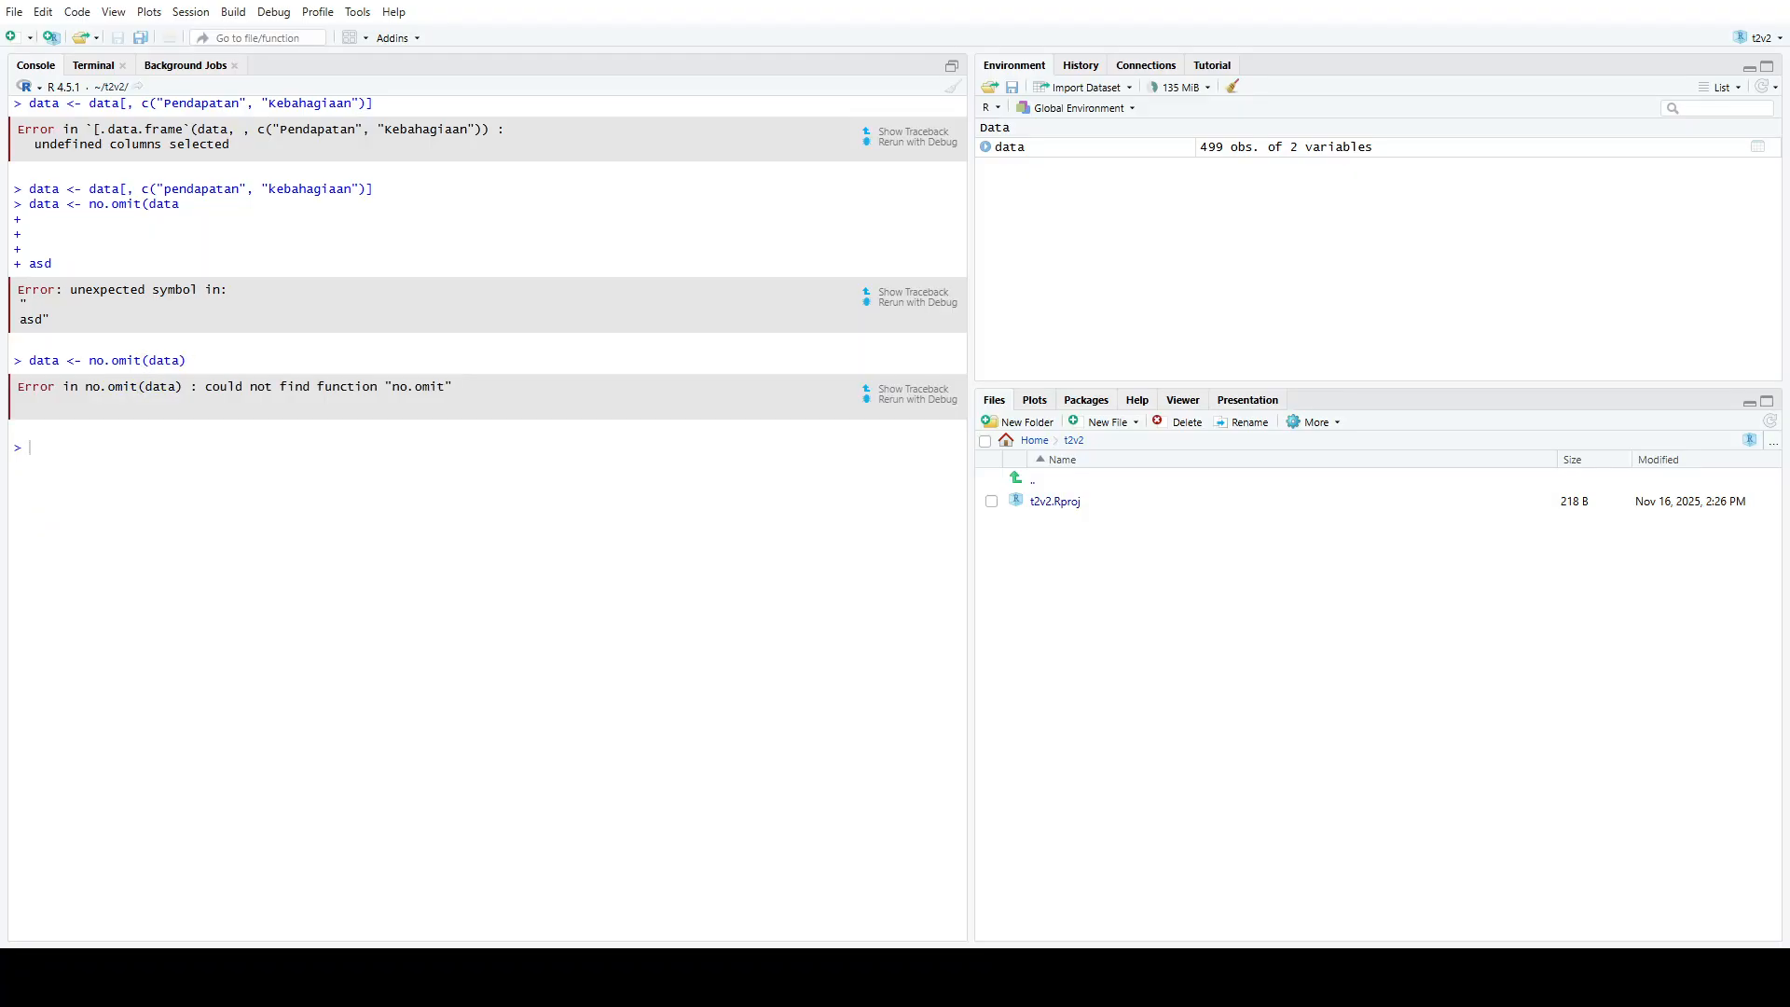
Drop rows with missing values using na.omit(data), and multiply the pendapatan column by 10000 in place
key("Up")
type("data")
key("Escape")
type("$p")
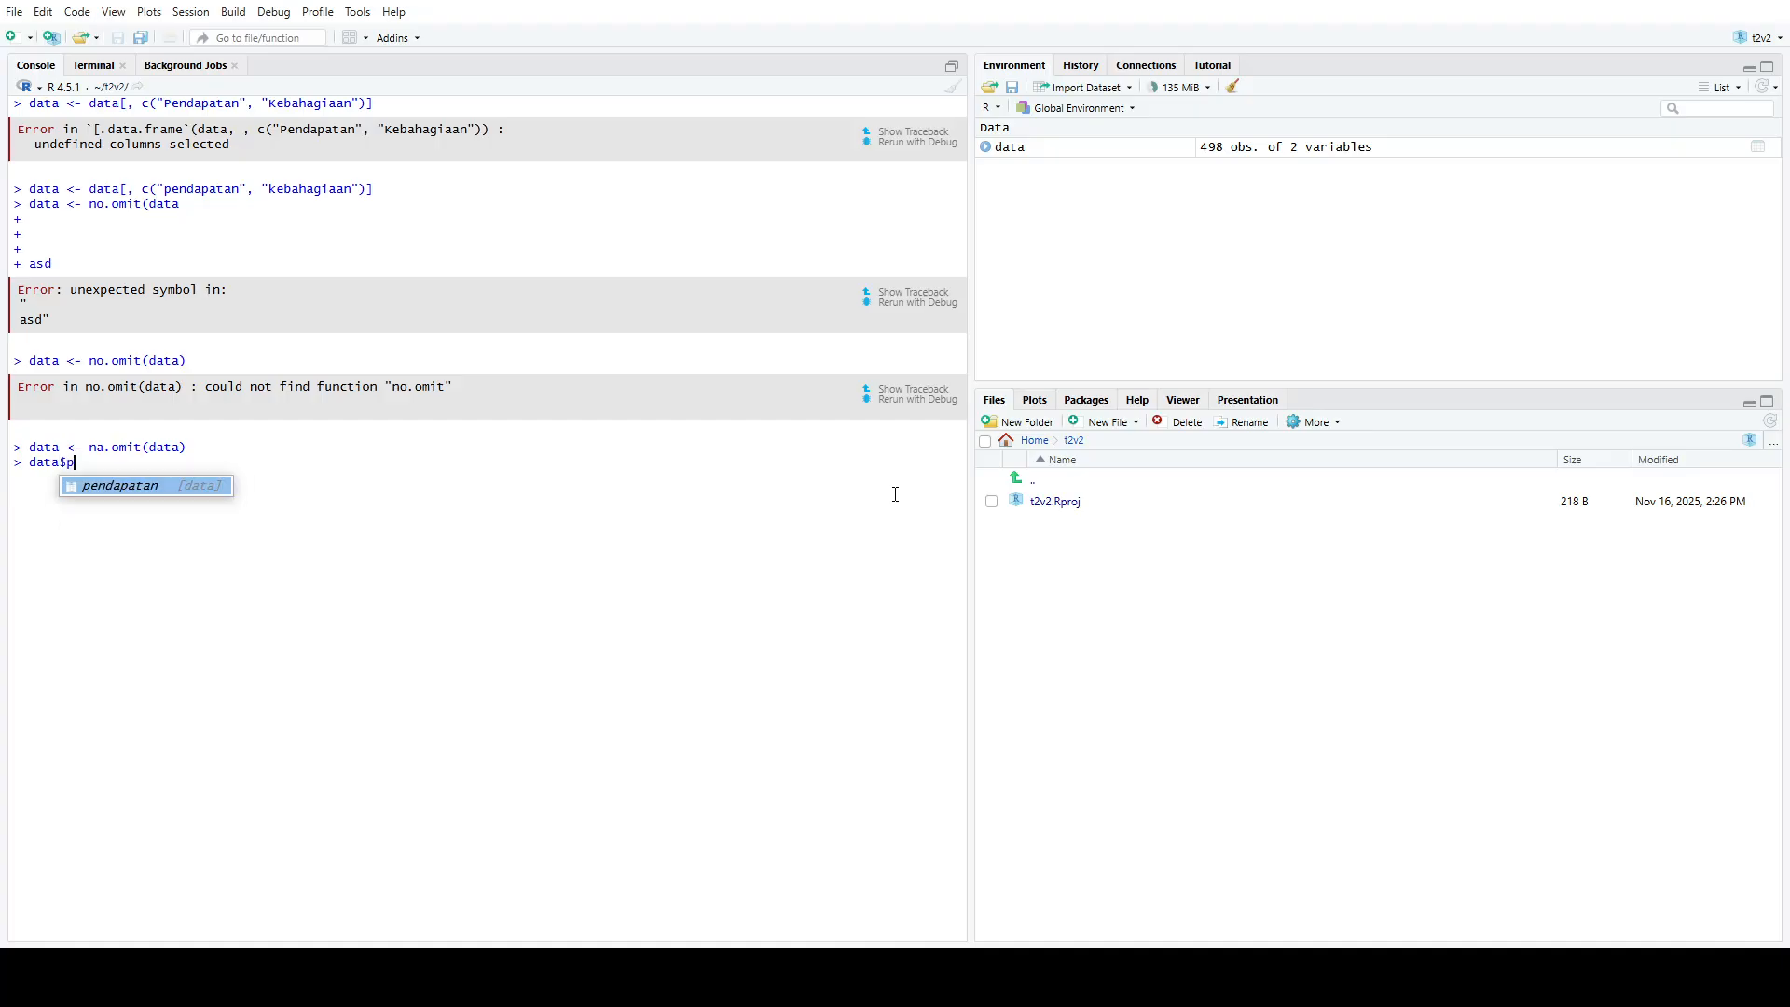
key("Tab")
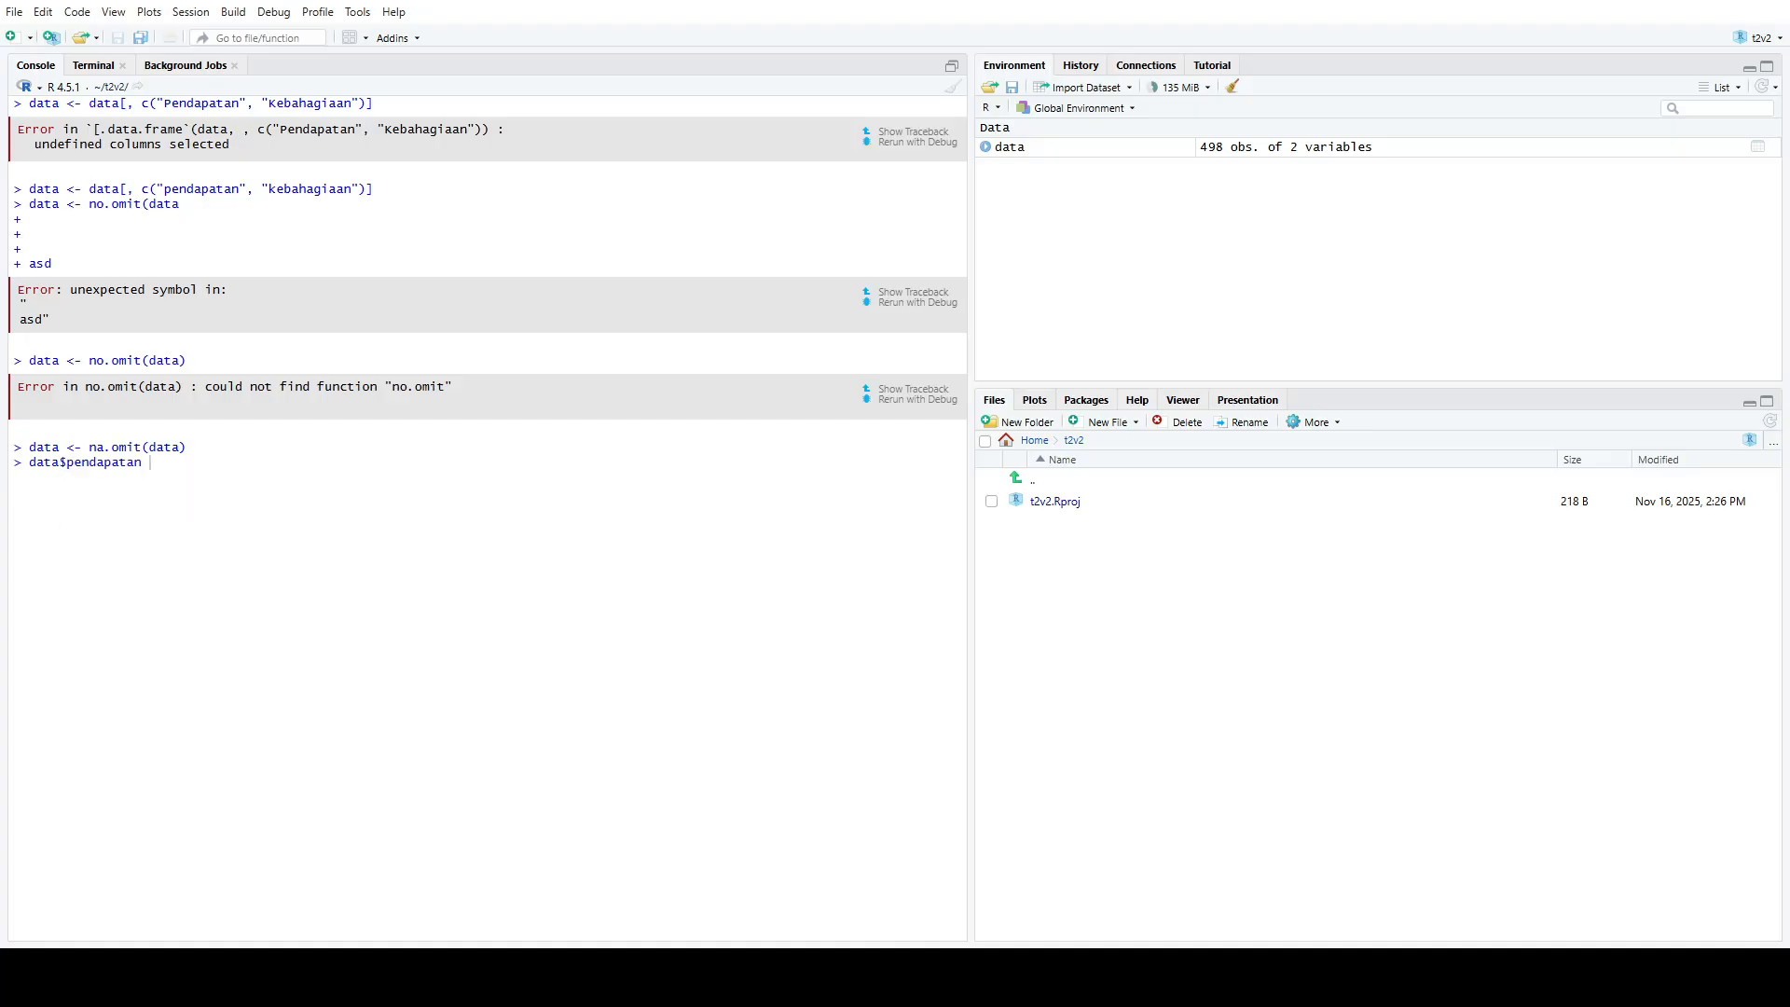
type("<- data$pen")
key("Tab")
type("* 10000")
Clear the console, inspect the updated table with View(data), and close the viewer
left_click(952, 88)
type("View(data")
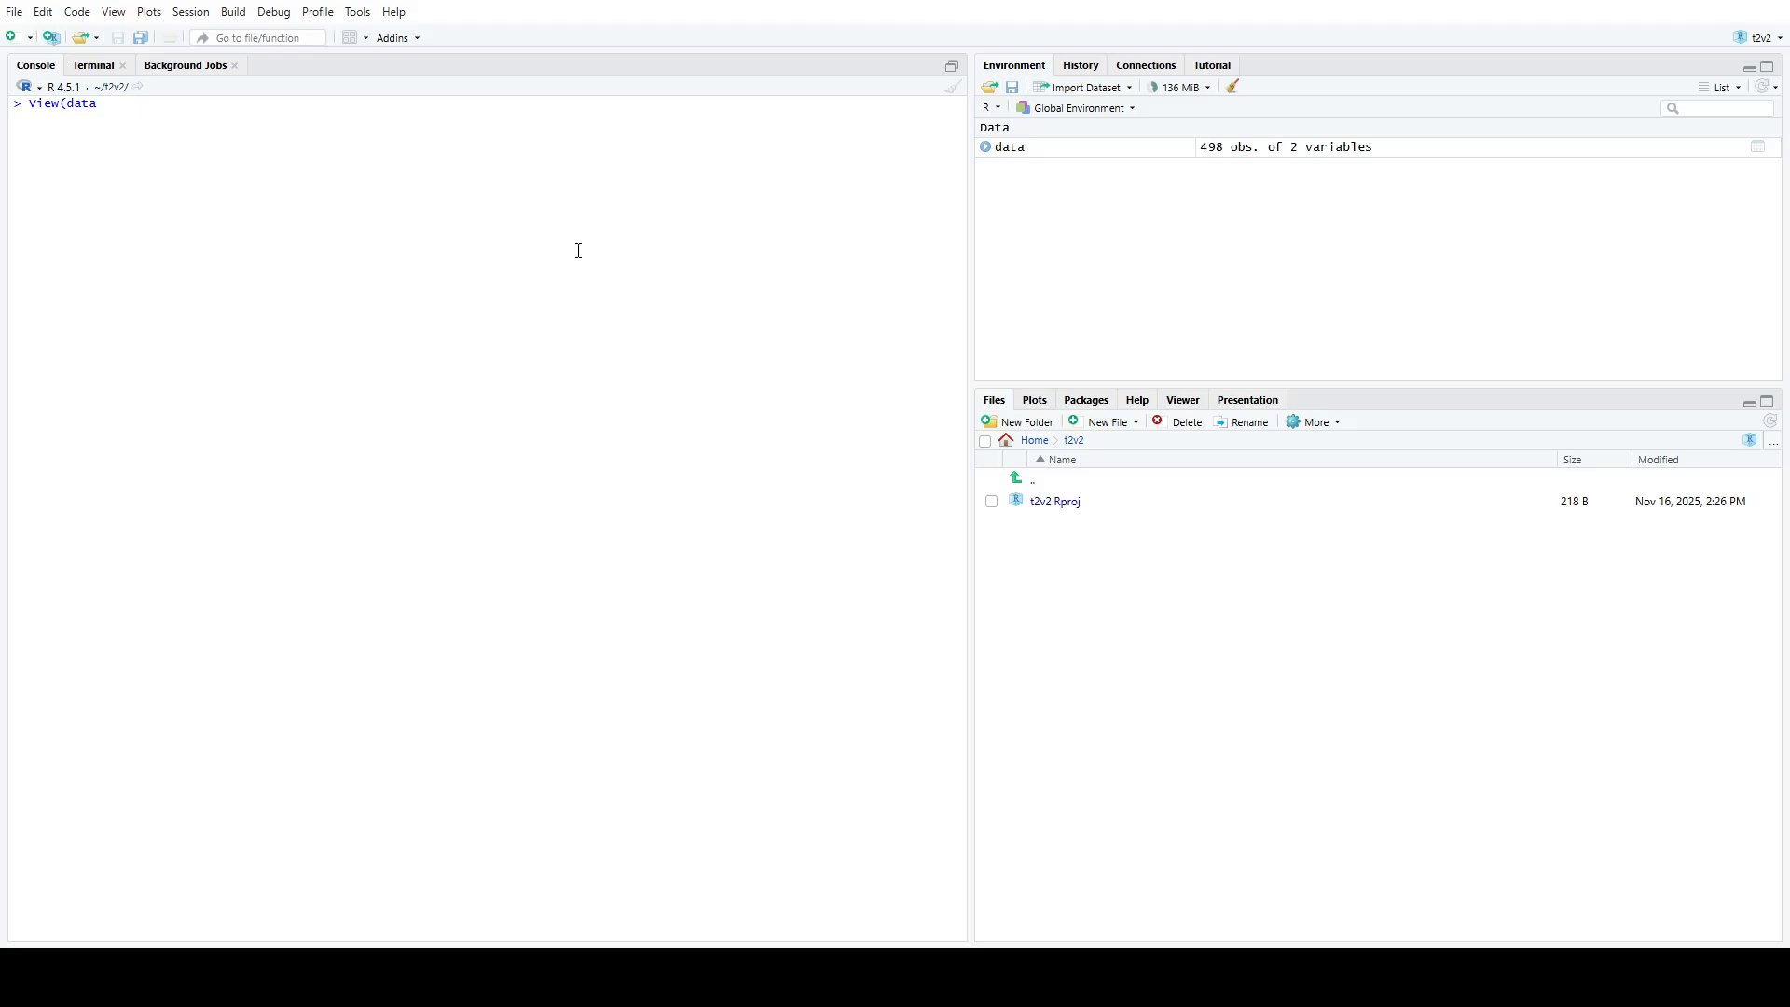
type(")")
key("Return")
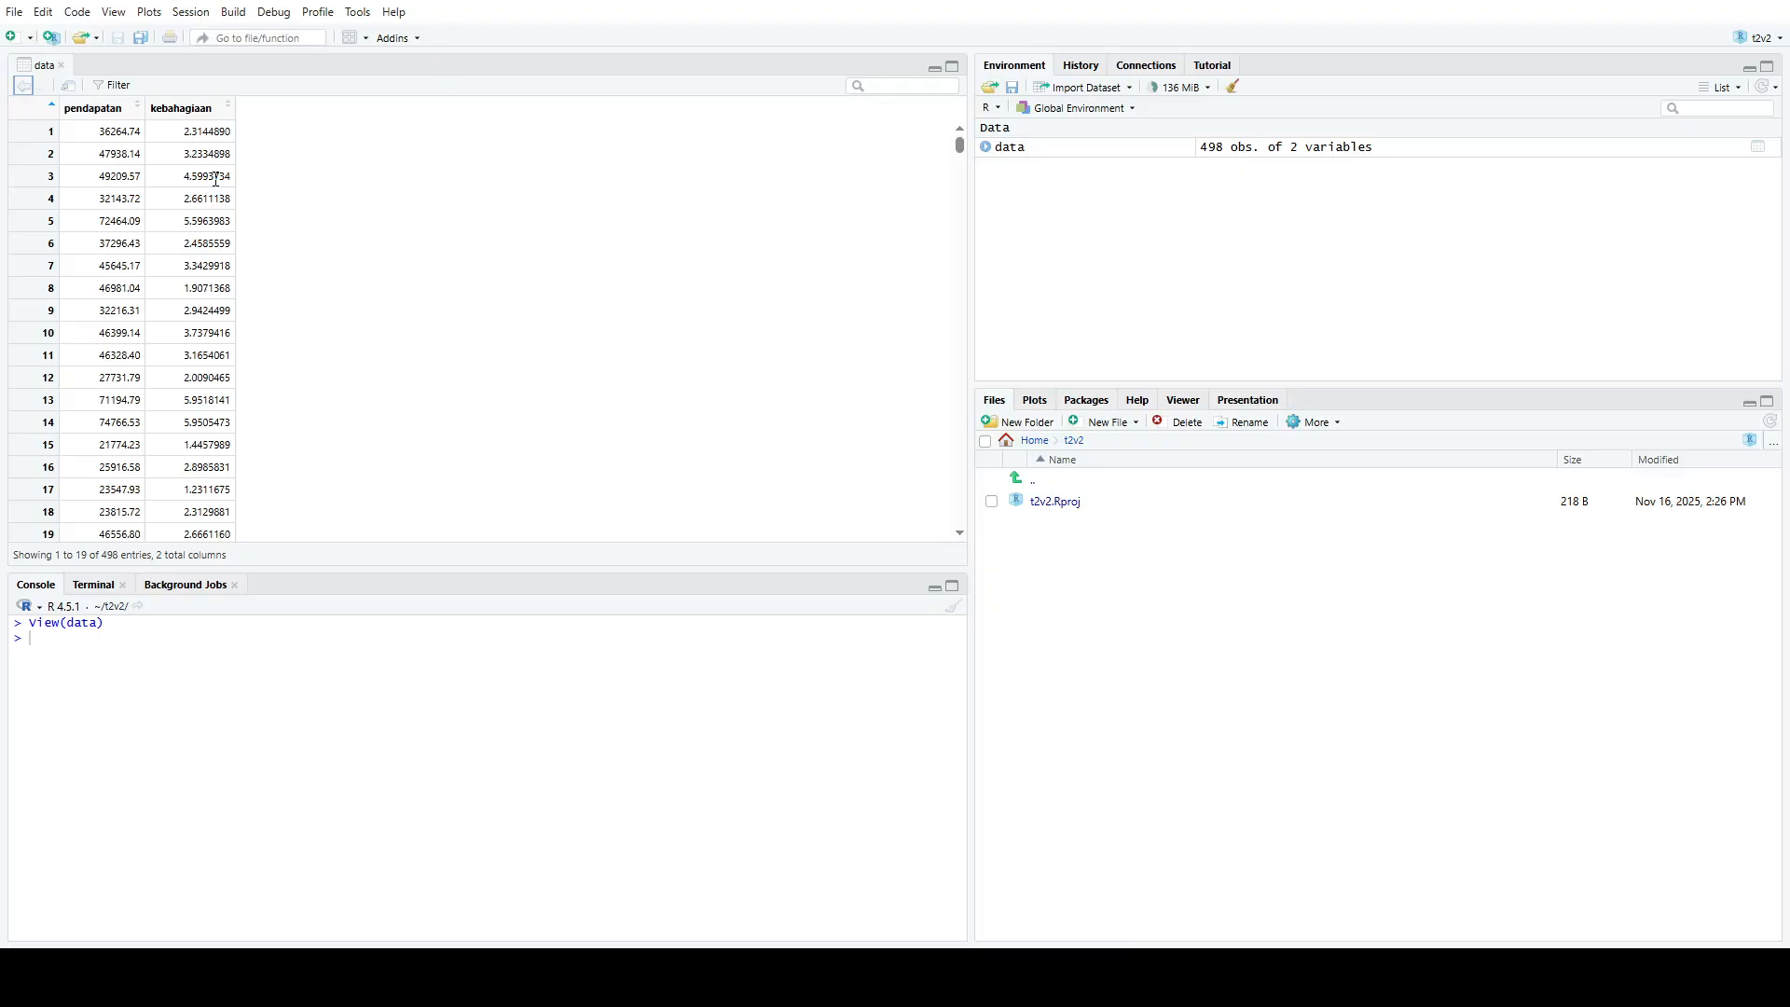
left_click(62, 64)
type("clear")
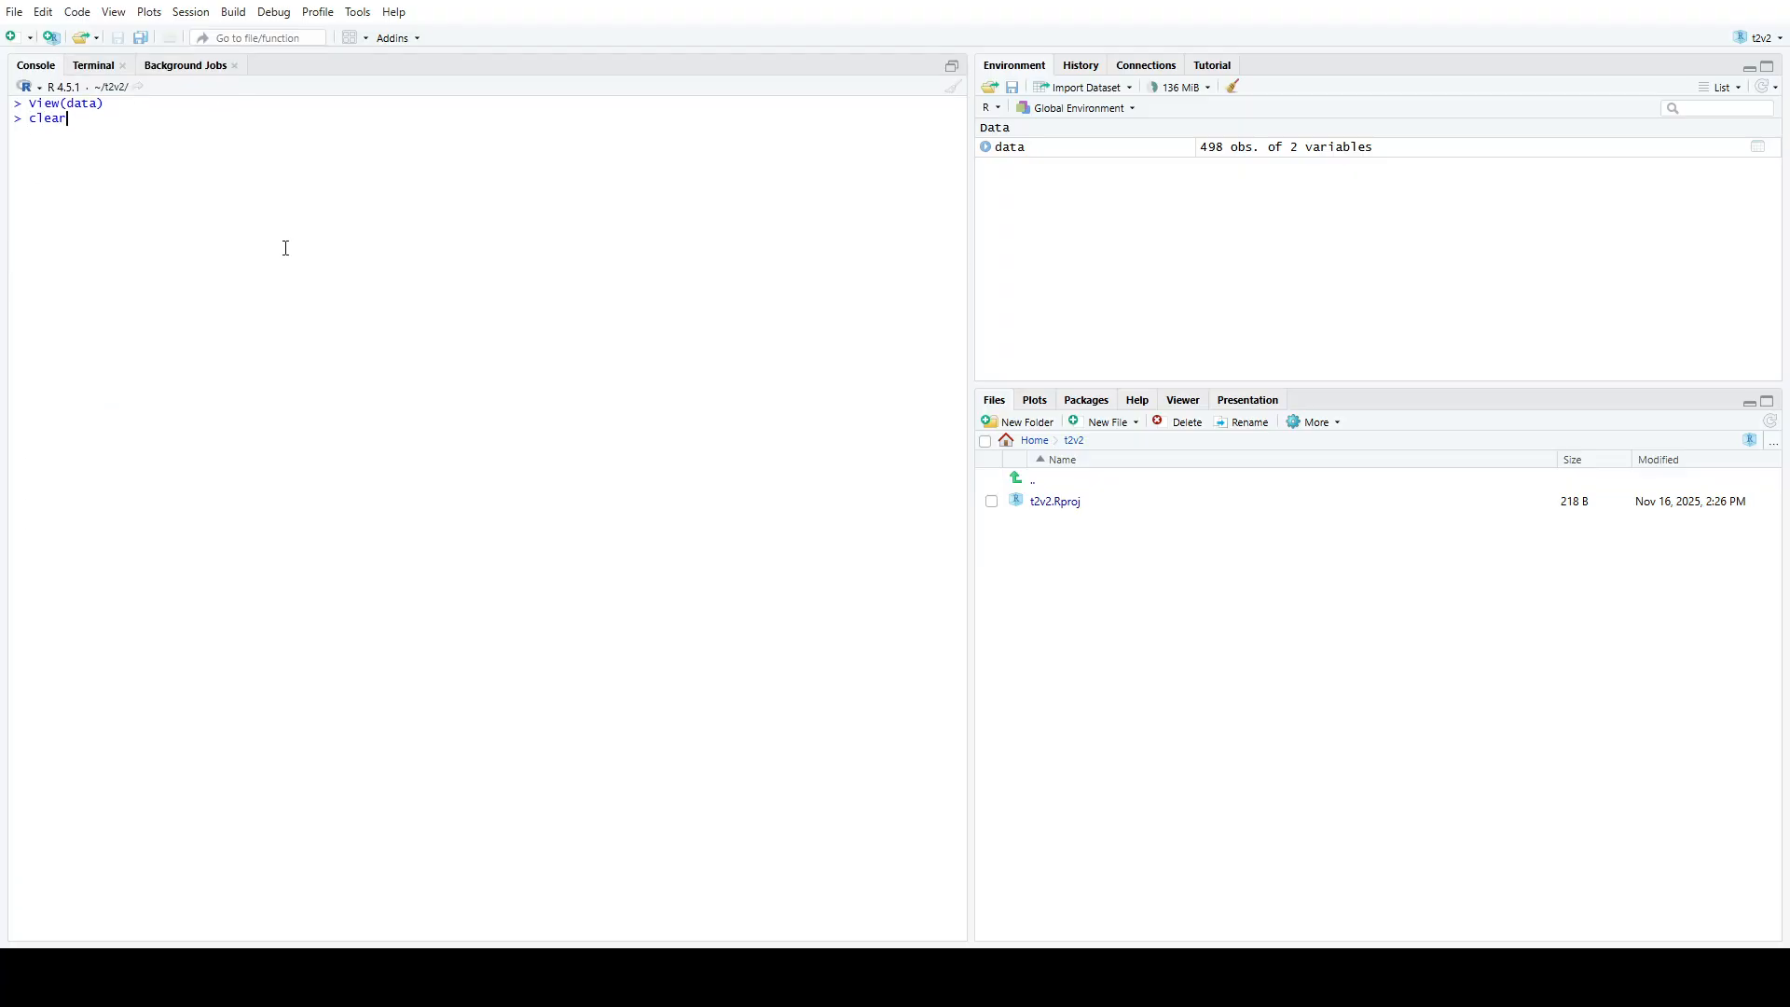
key("BackSpace")
key("BackSpace")
key("BackSpace")
key("BackSpace")
Start a hist call in the console with data$kebahagiaan as the plotted variable
type("hist(dat$keba")
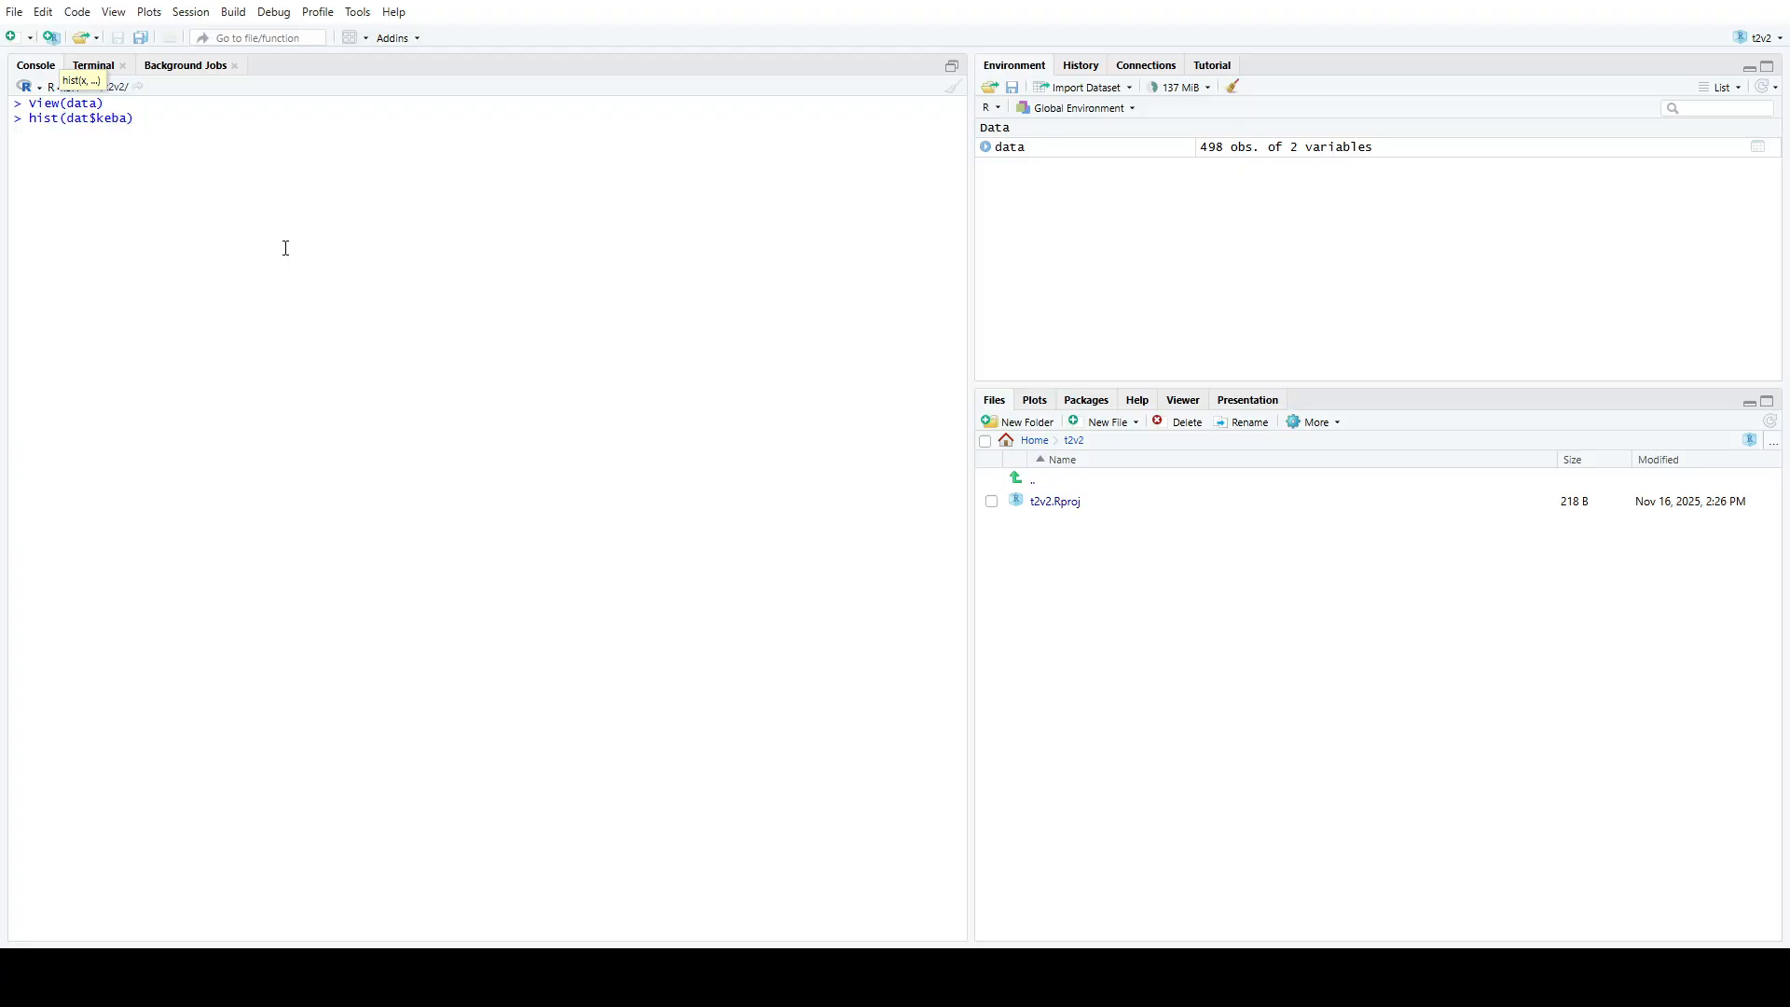
key("BackSpace")
key("BackSpace")
key("BackSpace")
key("BackSpace")
key("BackSpace")
type("a$")
key("Down")
key("Return")
type(", ")
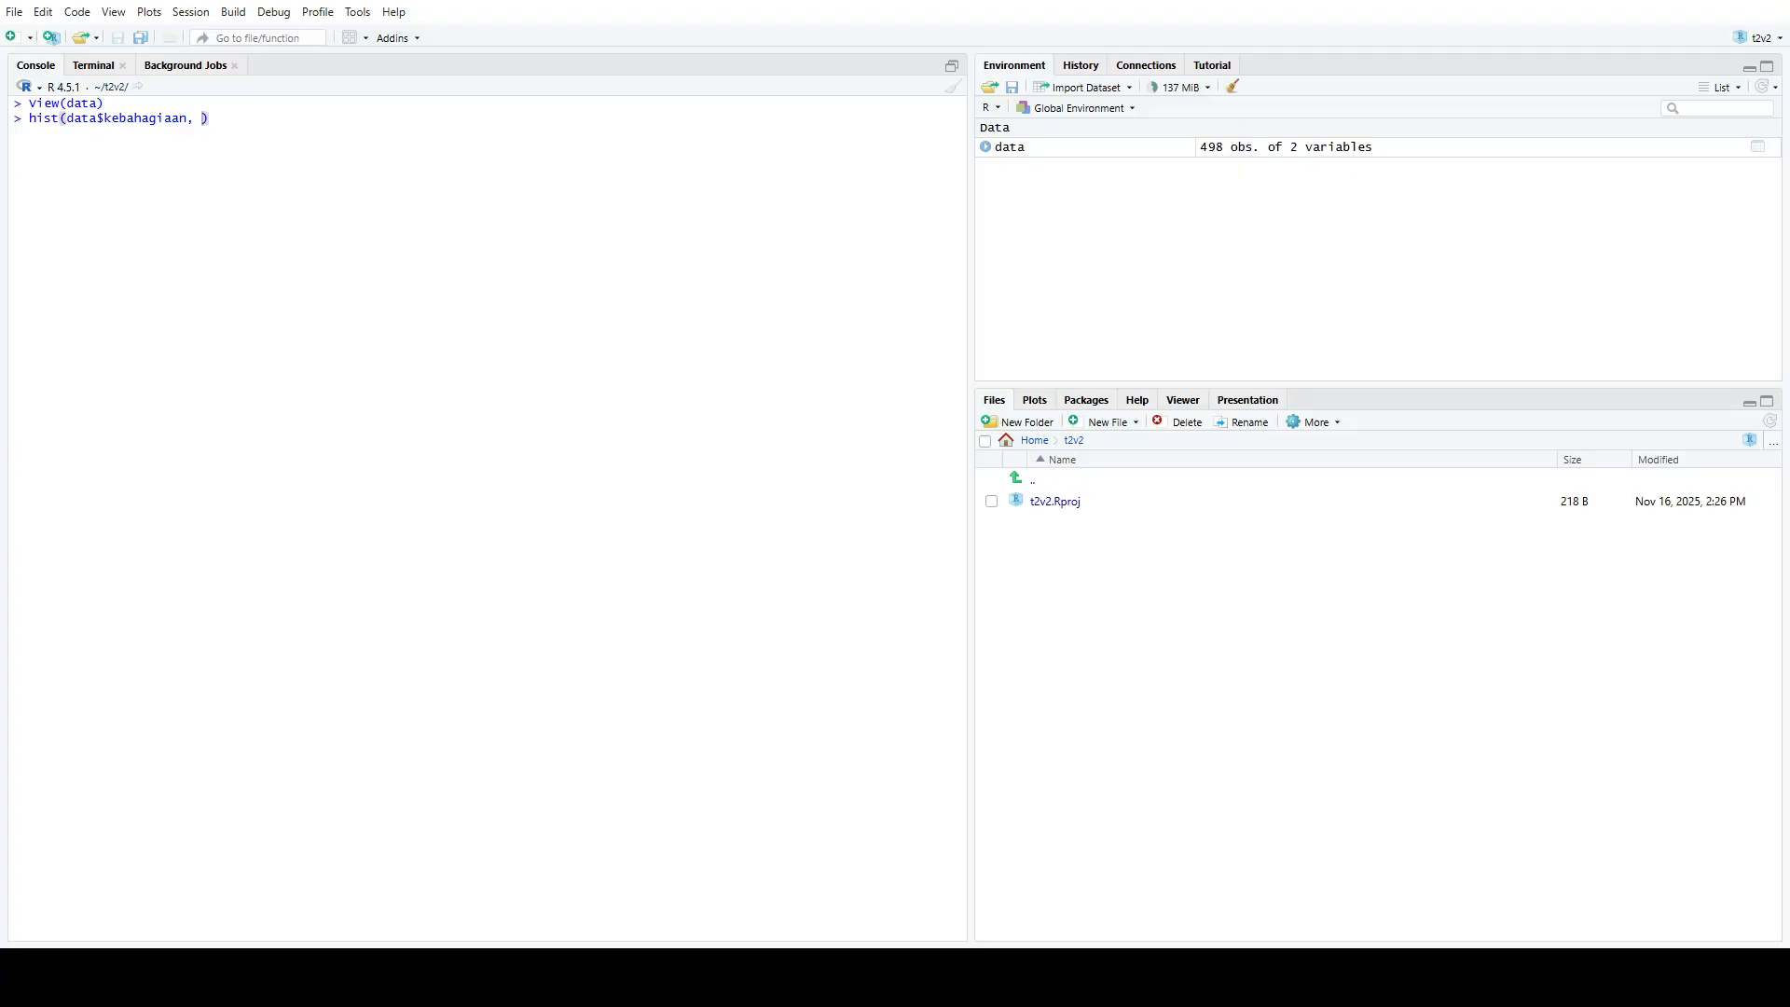
type("main=\"")
type("Kebaha")
Add the main title "Variable Kebahagiaan" to the histogram call
key("BackSpace")
key("BackSpace")
key("BackSpace")
key("BackSpace")
key("BackSpace")
key("BackSpace")
type("variable Kebahagiaan\", xlab=\"")
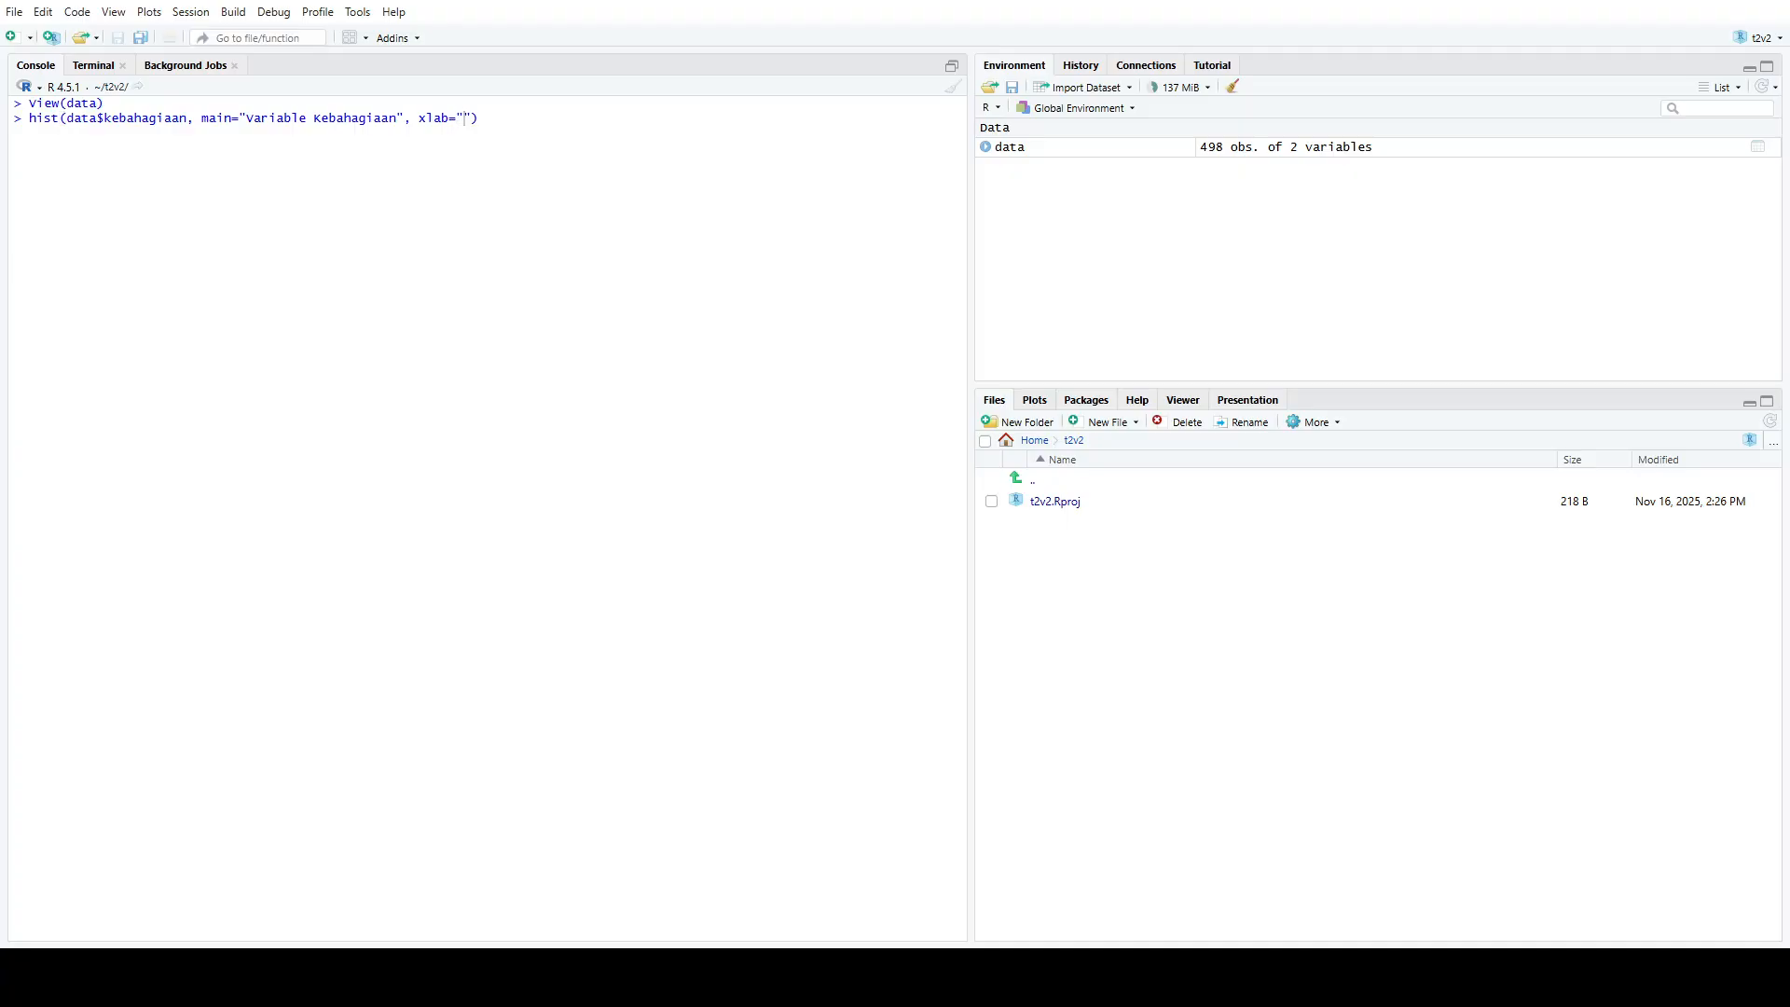
type("Kebahagiaan")
type("\", c")
type("ol=\"sky")
Set the histogram's x-axis label to "Kebahagiaan" and its fill colour to "blue"
key("BackSpace")
key("BackSpace")
key("BackSpace")
type("blue")
key("Right")
Add a "black" border to the histogram call and run it to draw the plot
type(".")
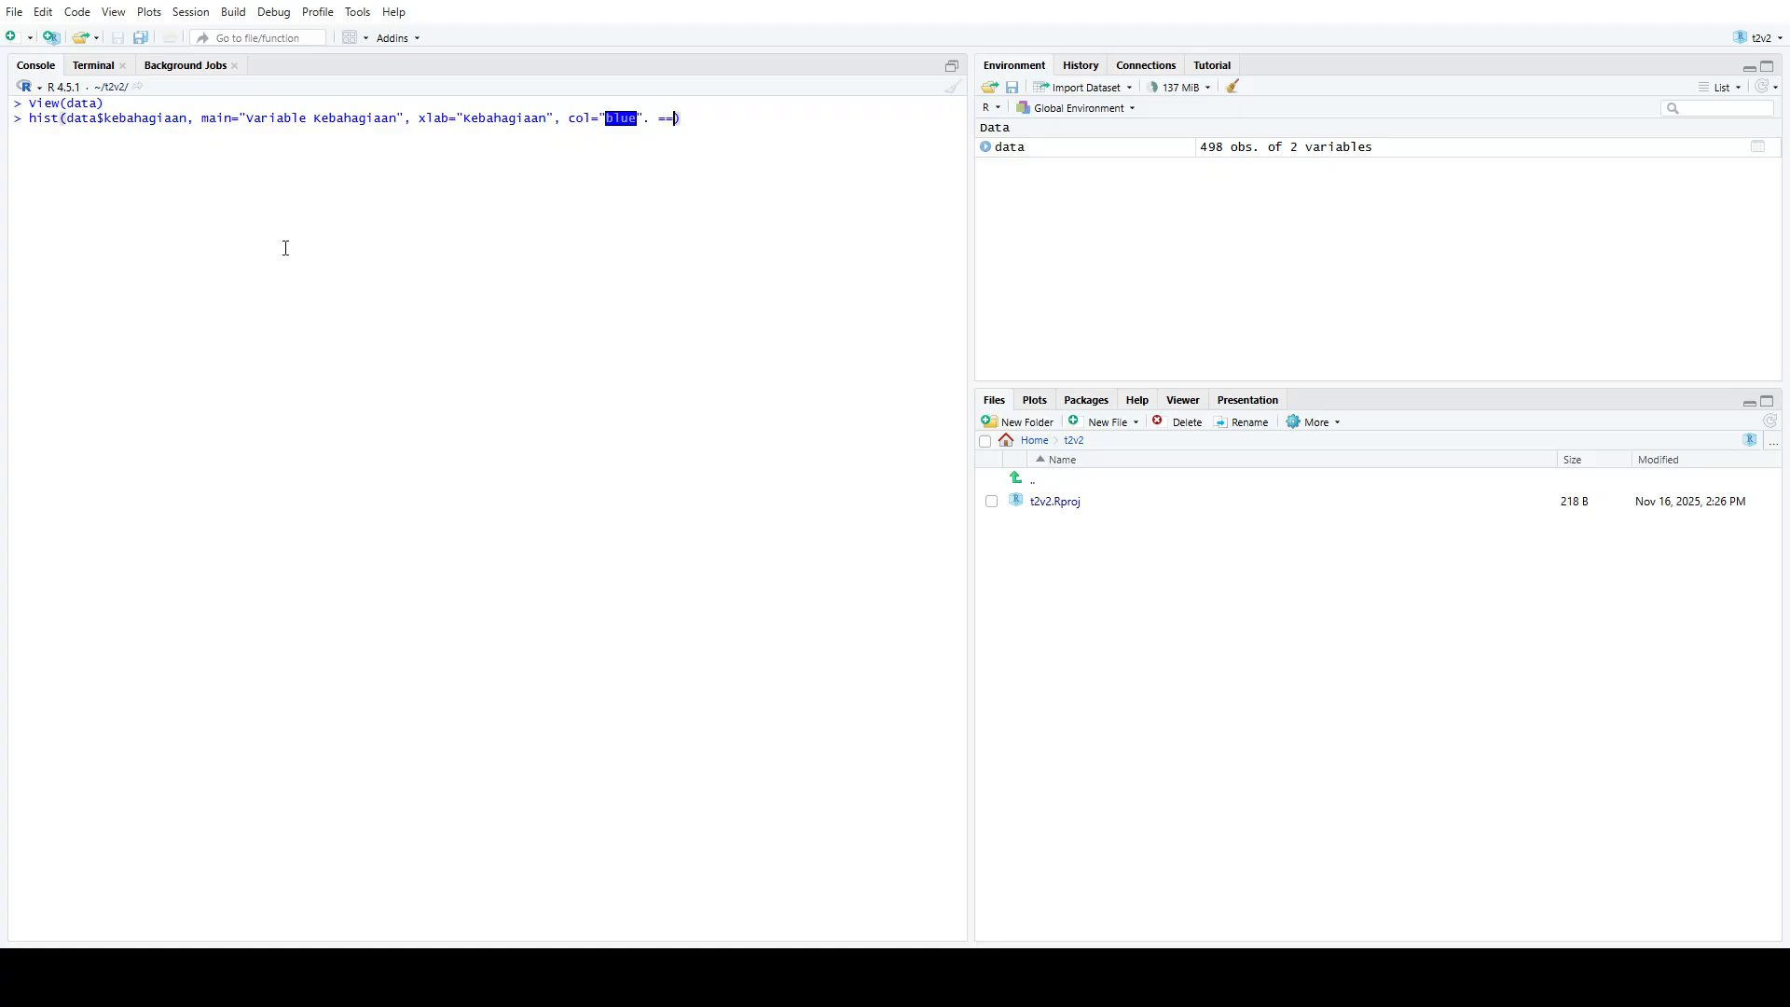
key("BackSpace")
key("BackSpace")
type("m")
key("BackSpace")
type(", border=\"black")
key("Return")
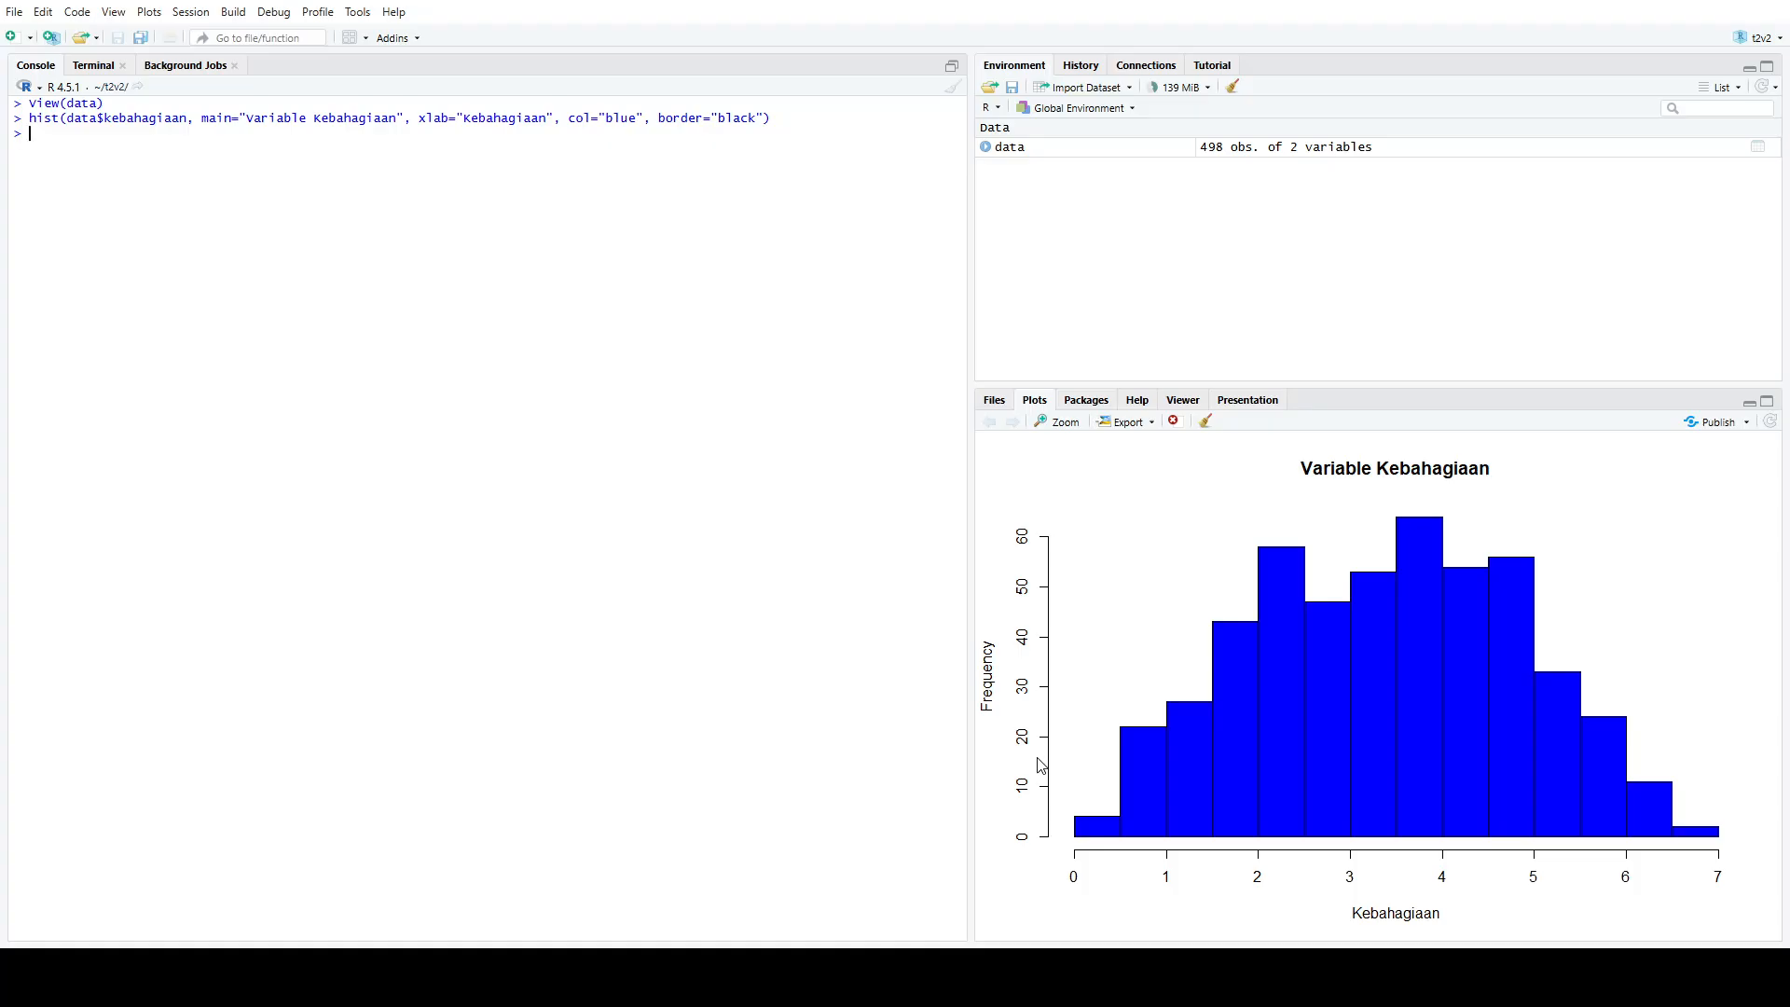
Clear the console and start a plot call with data$pendapatan as x and data$kebahagiaan as y
left_click(952, 87)
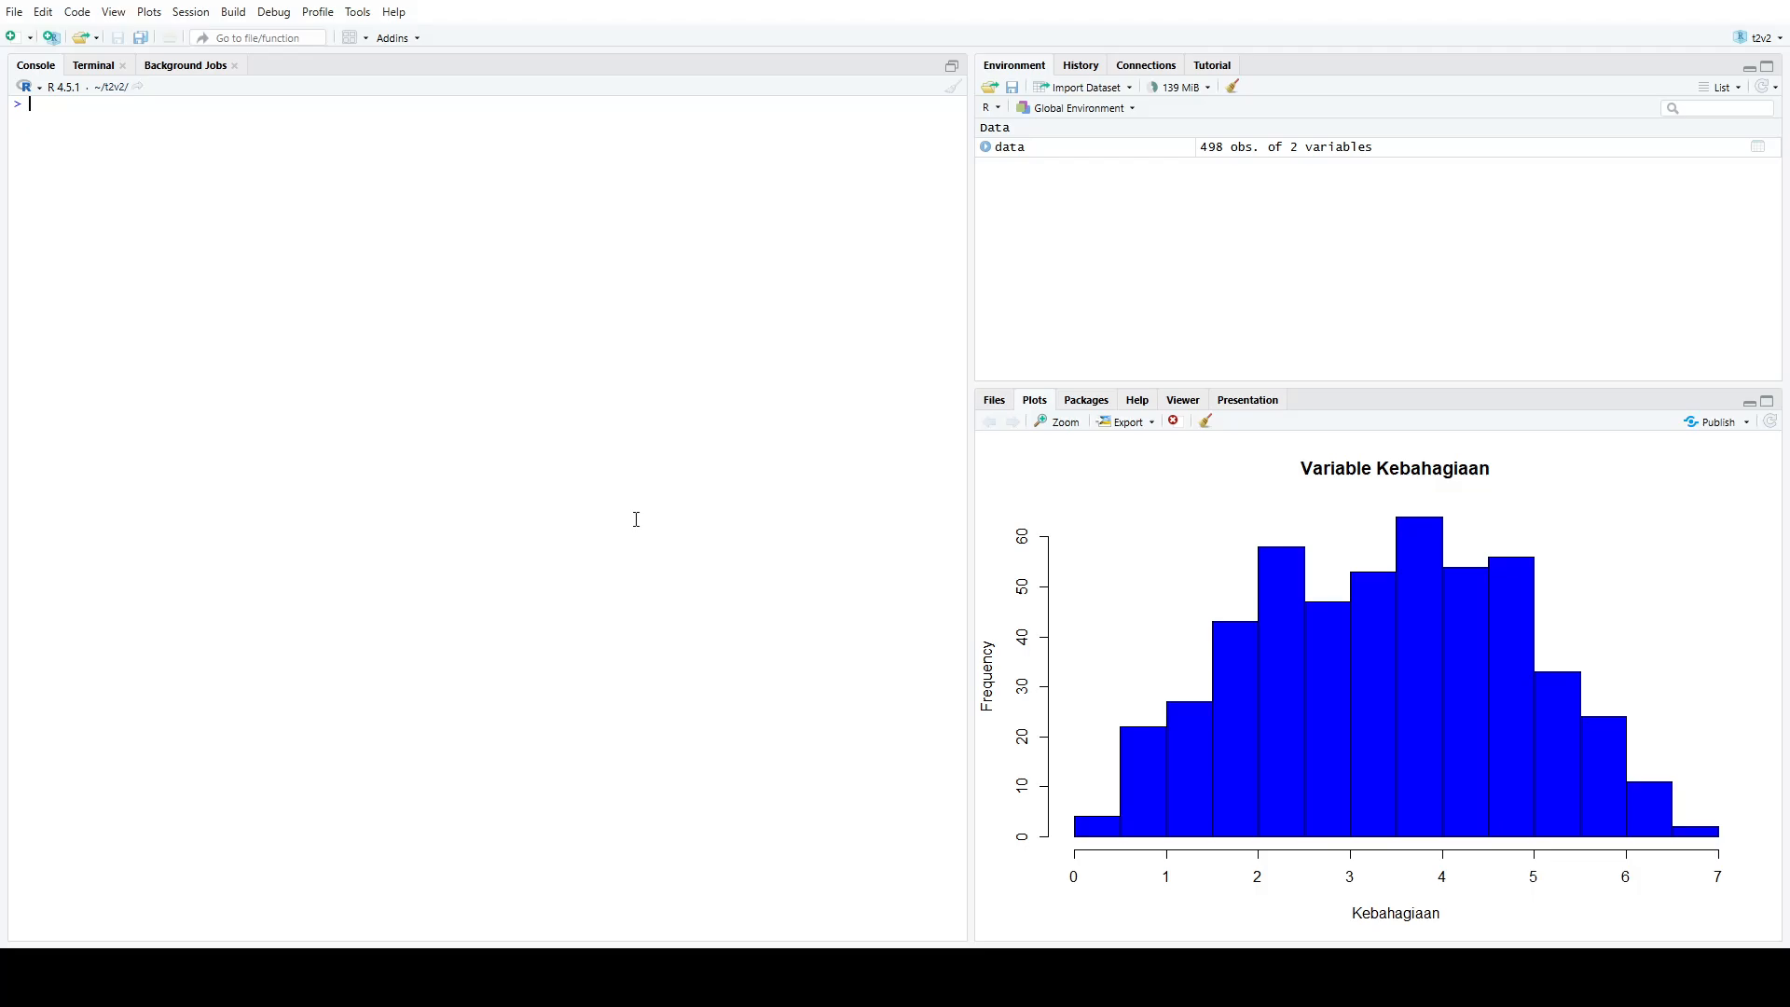
type("plot(")
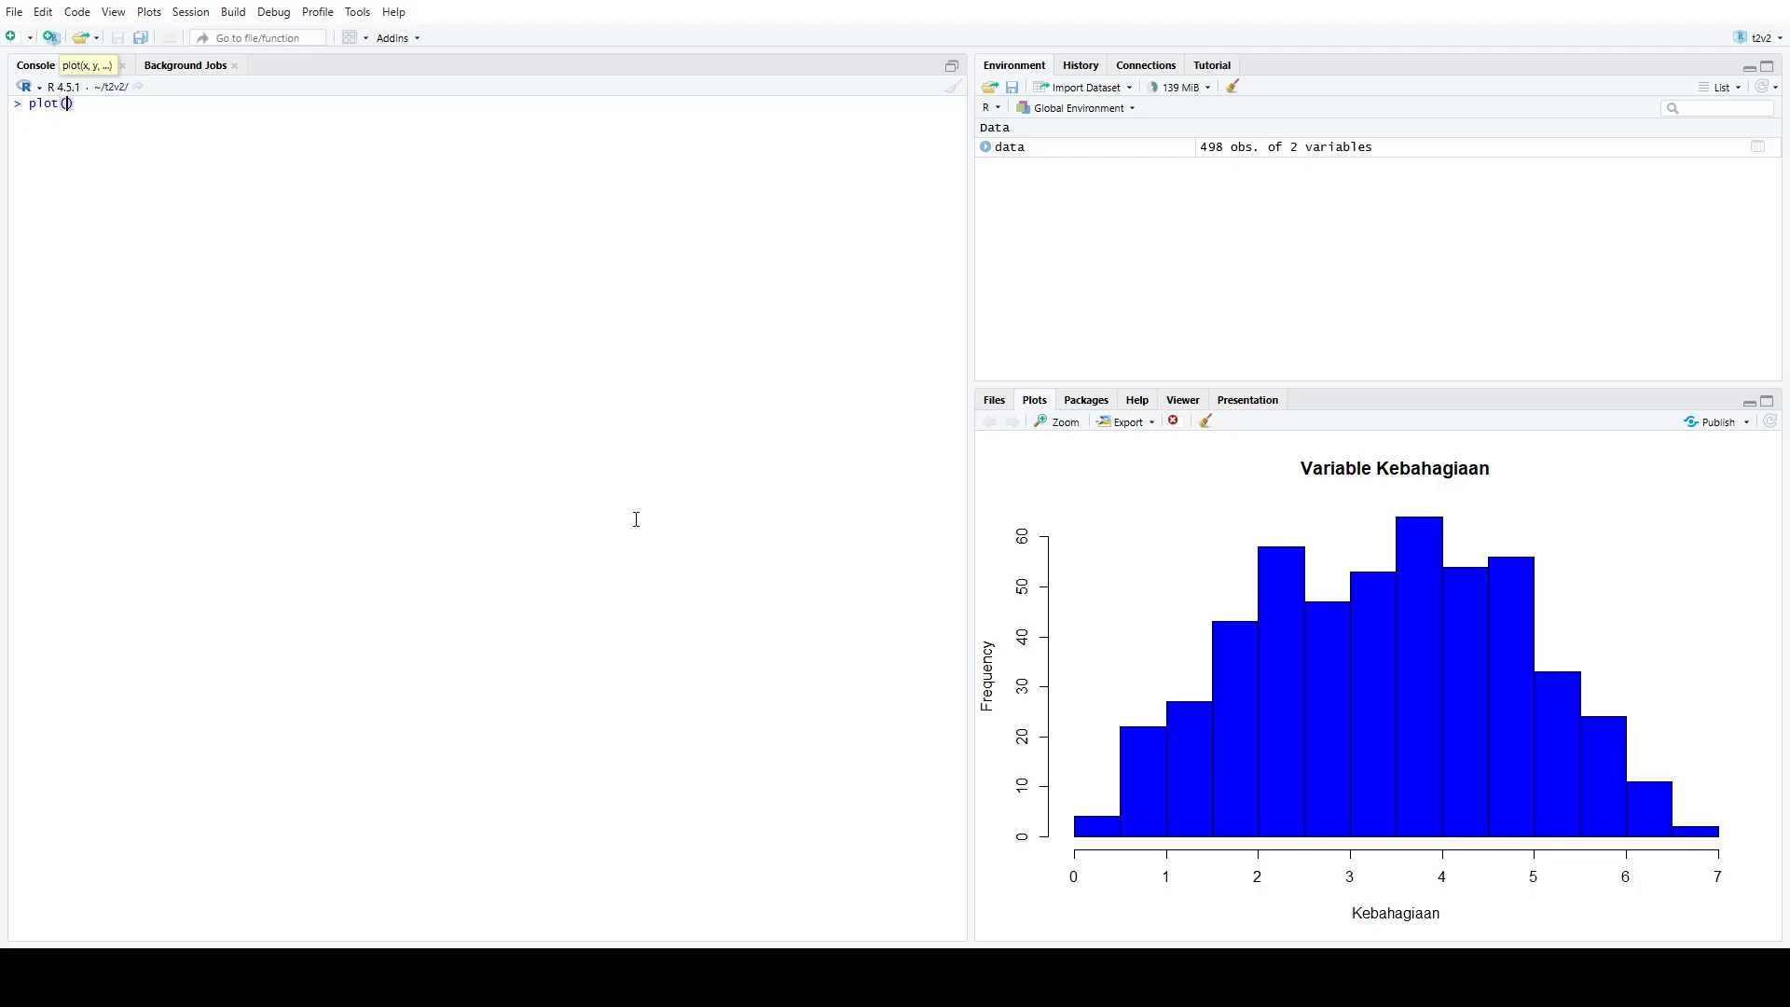
type("dara")
key("BackSpace")
key("BackSpace")
type("ta$")
key("Escape")
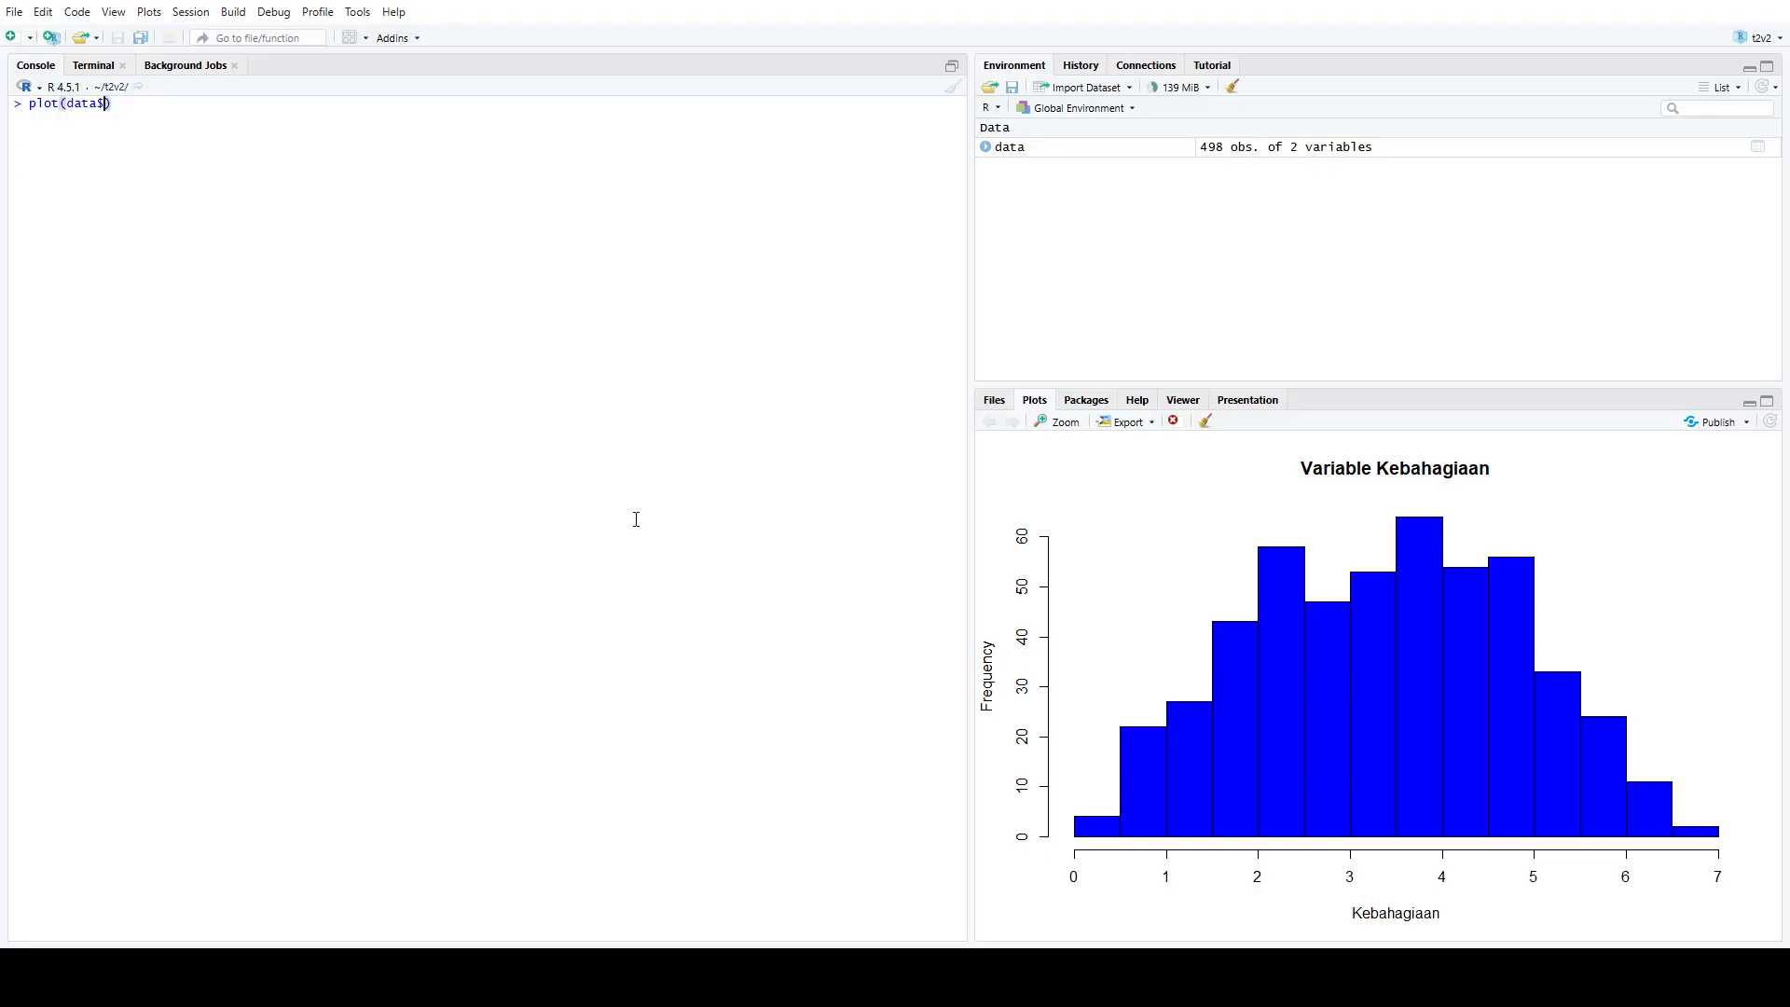
key("BackSpace")
type("#")
key("BackSpace")
type("$")
key("Return")
type(", data$")
key("Down")
key("Return")
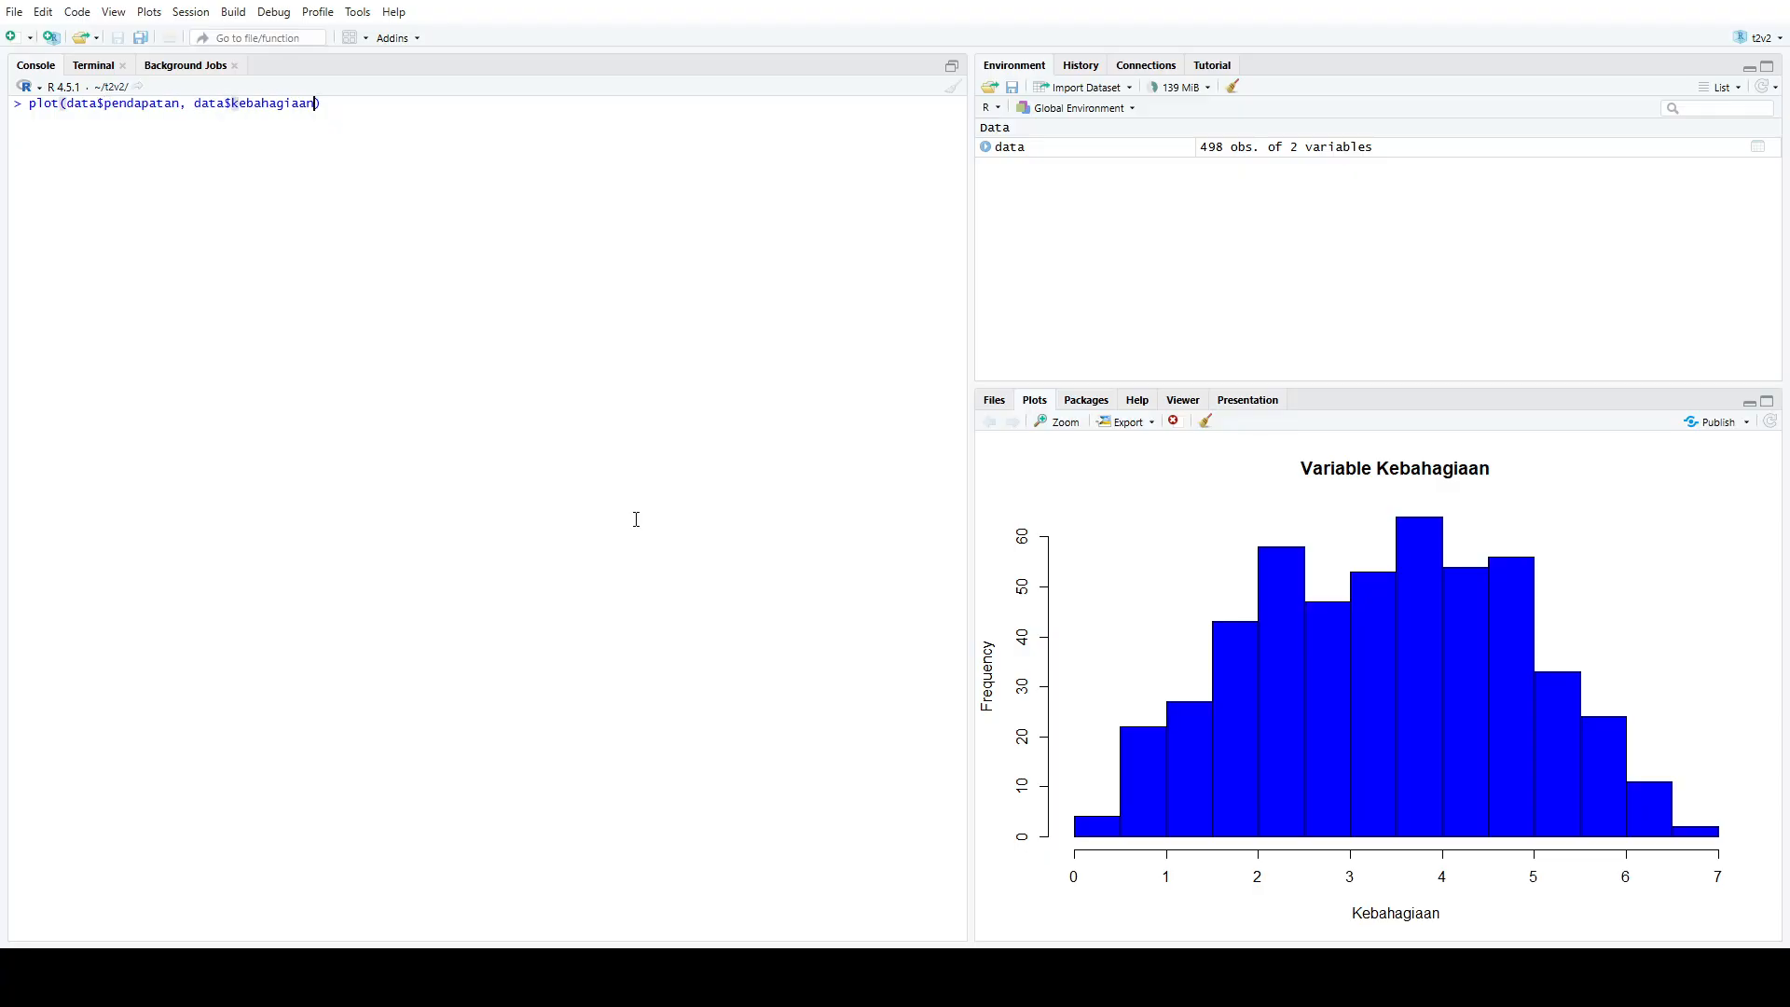
Add the main title "Pendapatan vs Kebahagiaan" to the plot call
type(", main=\"Pendapatan vs Kebahagiaan")
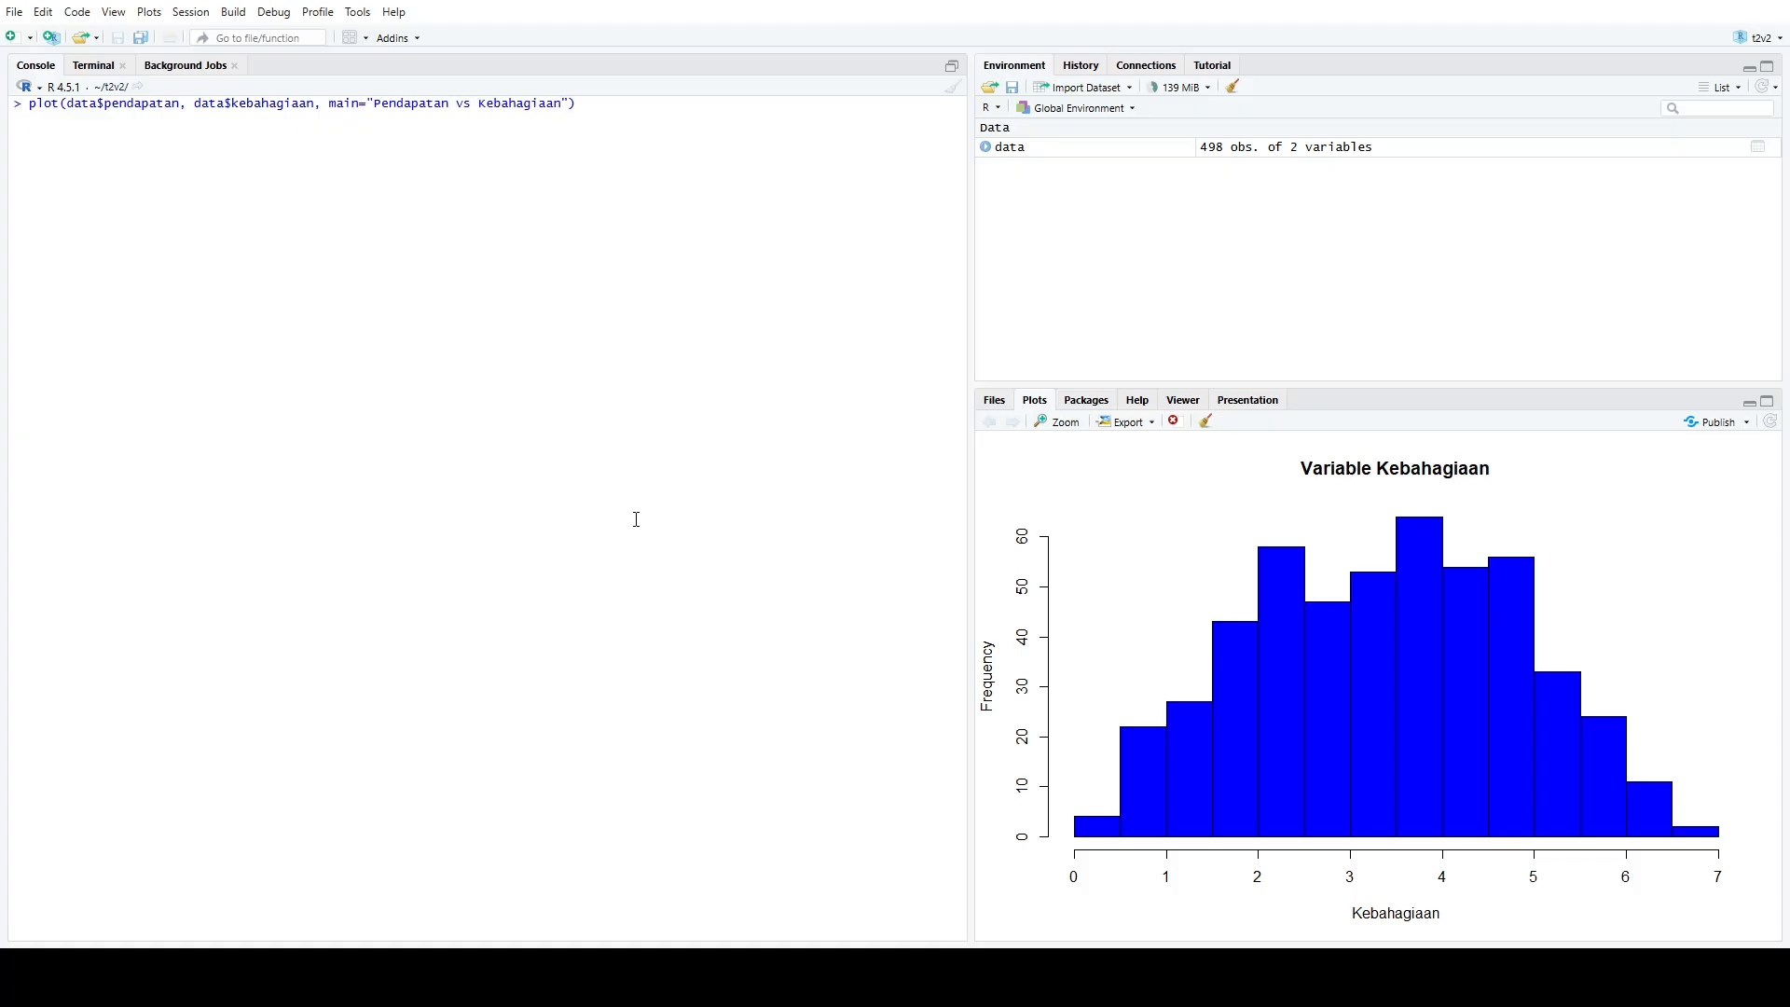
type("\", ")
type("ylab")
Set the scatter plot's x-axis label to "Pendapatan" and its y-axis label to "Kebahagiaan"
key("BackSpace")
key("BackSpace")
key("BackSpace")
key("BackSpace")
type("xlab")
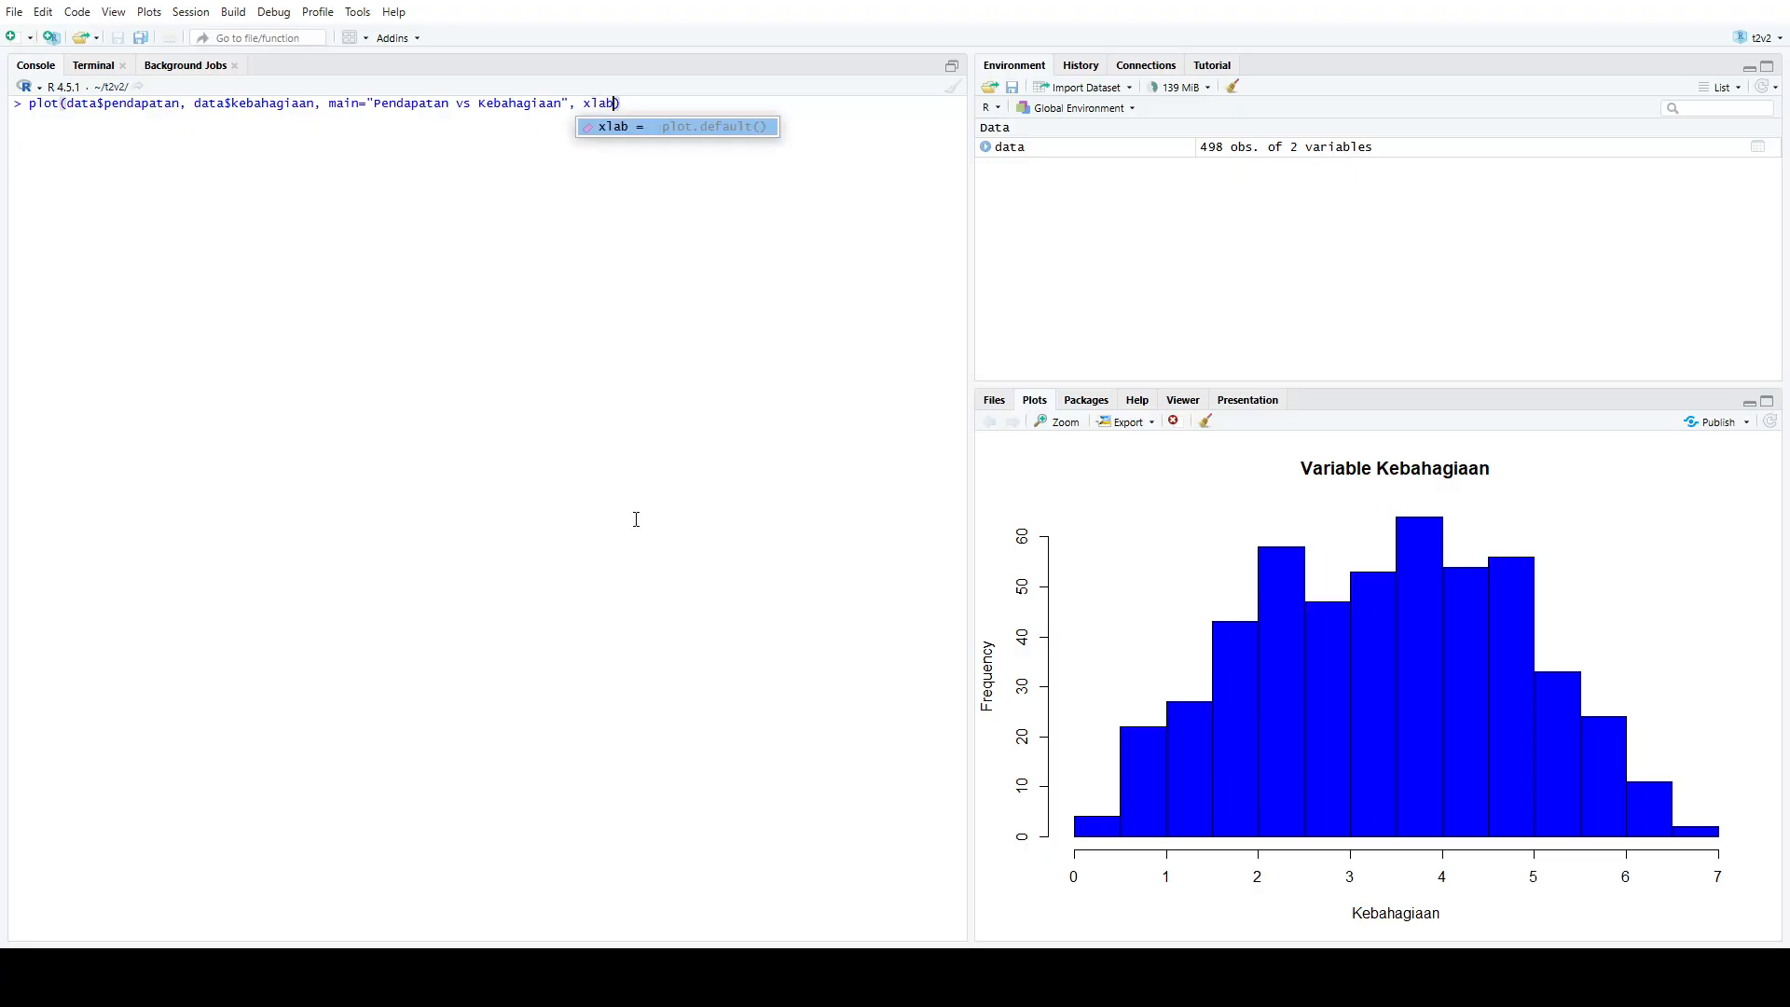
type("=\"")
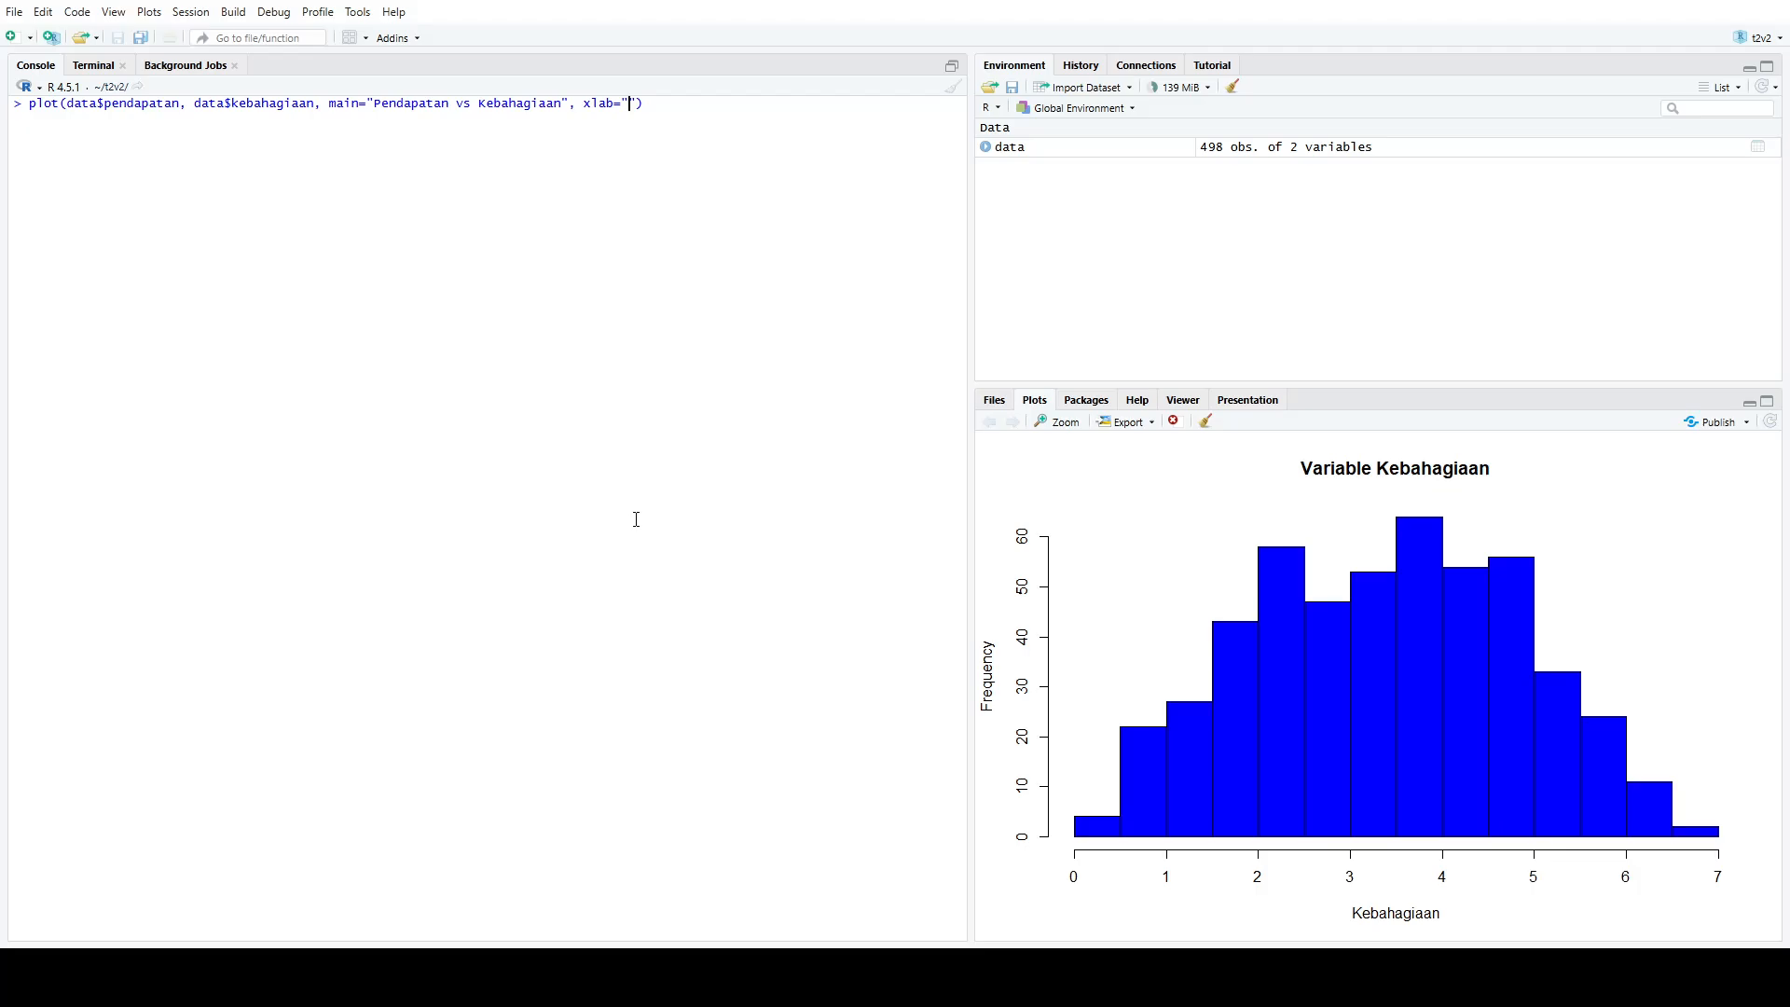
type("Pendapatan")
type(", ylab=\"Kebh")
type("hagiaan\"")
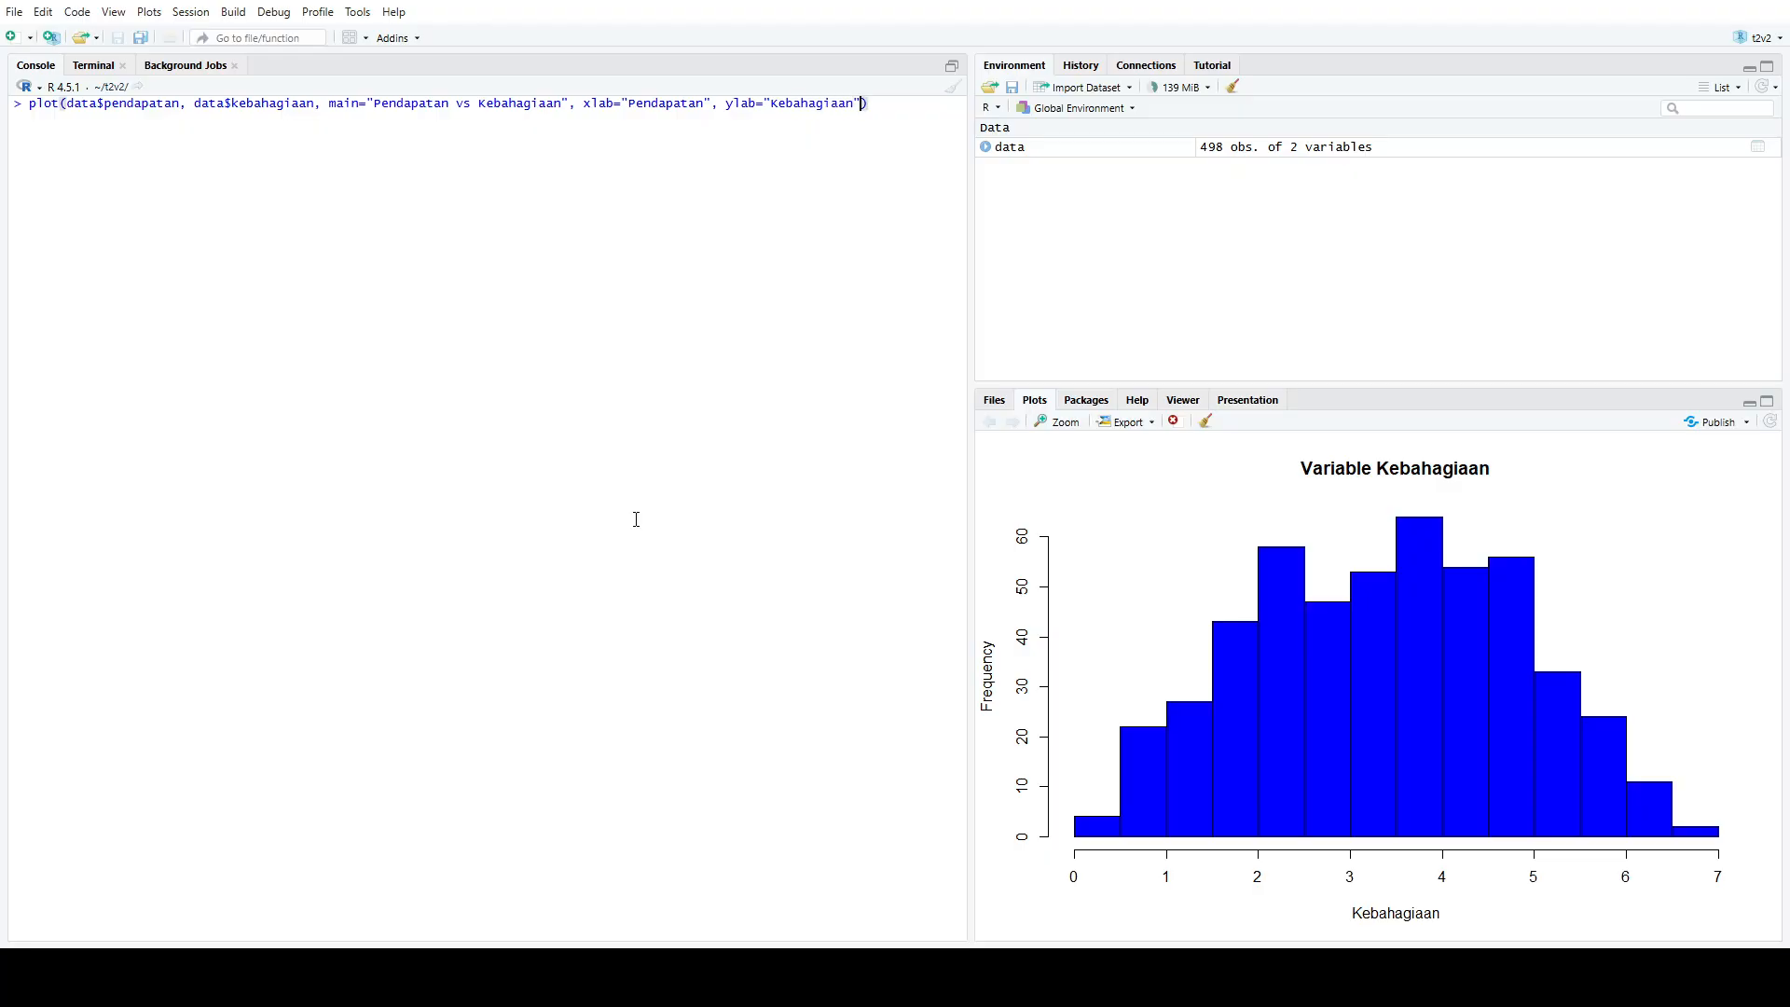
type(", pch=19, col=\"skyblue")
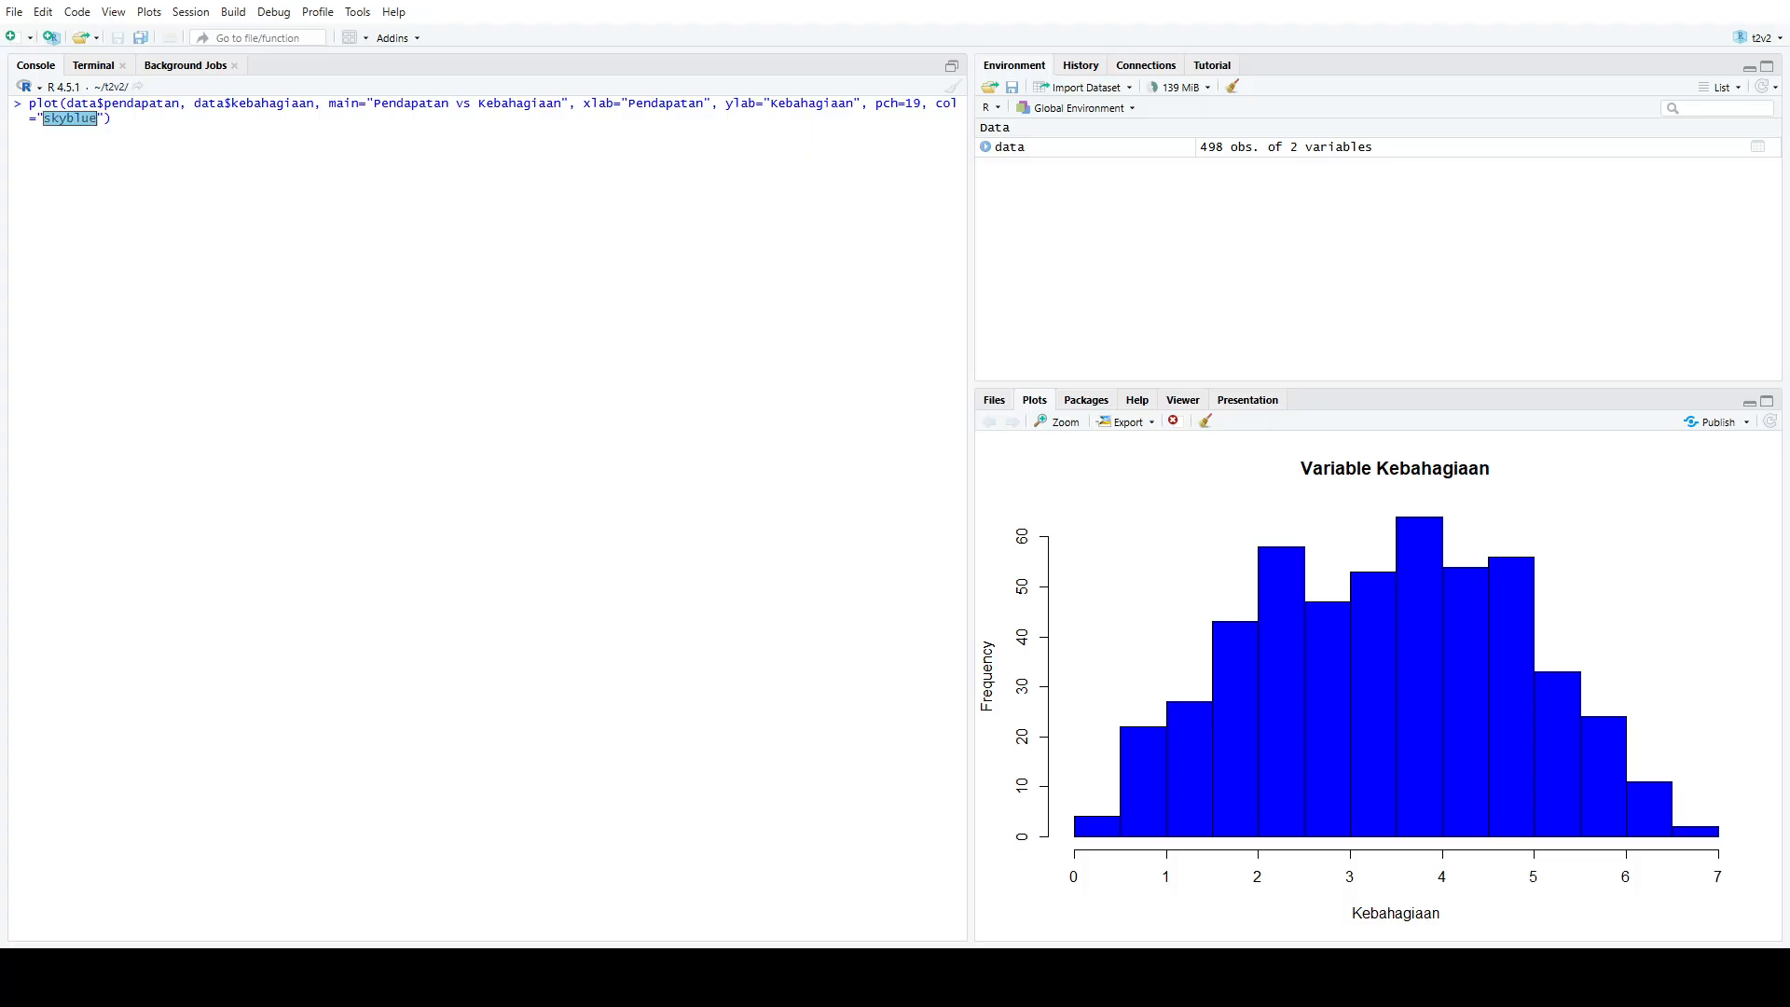
Set the points to pch=19 in "skyblue" and run the call to draw the scatter plot
key("End")
key("Return")
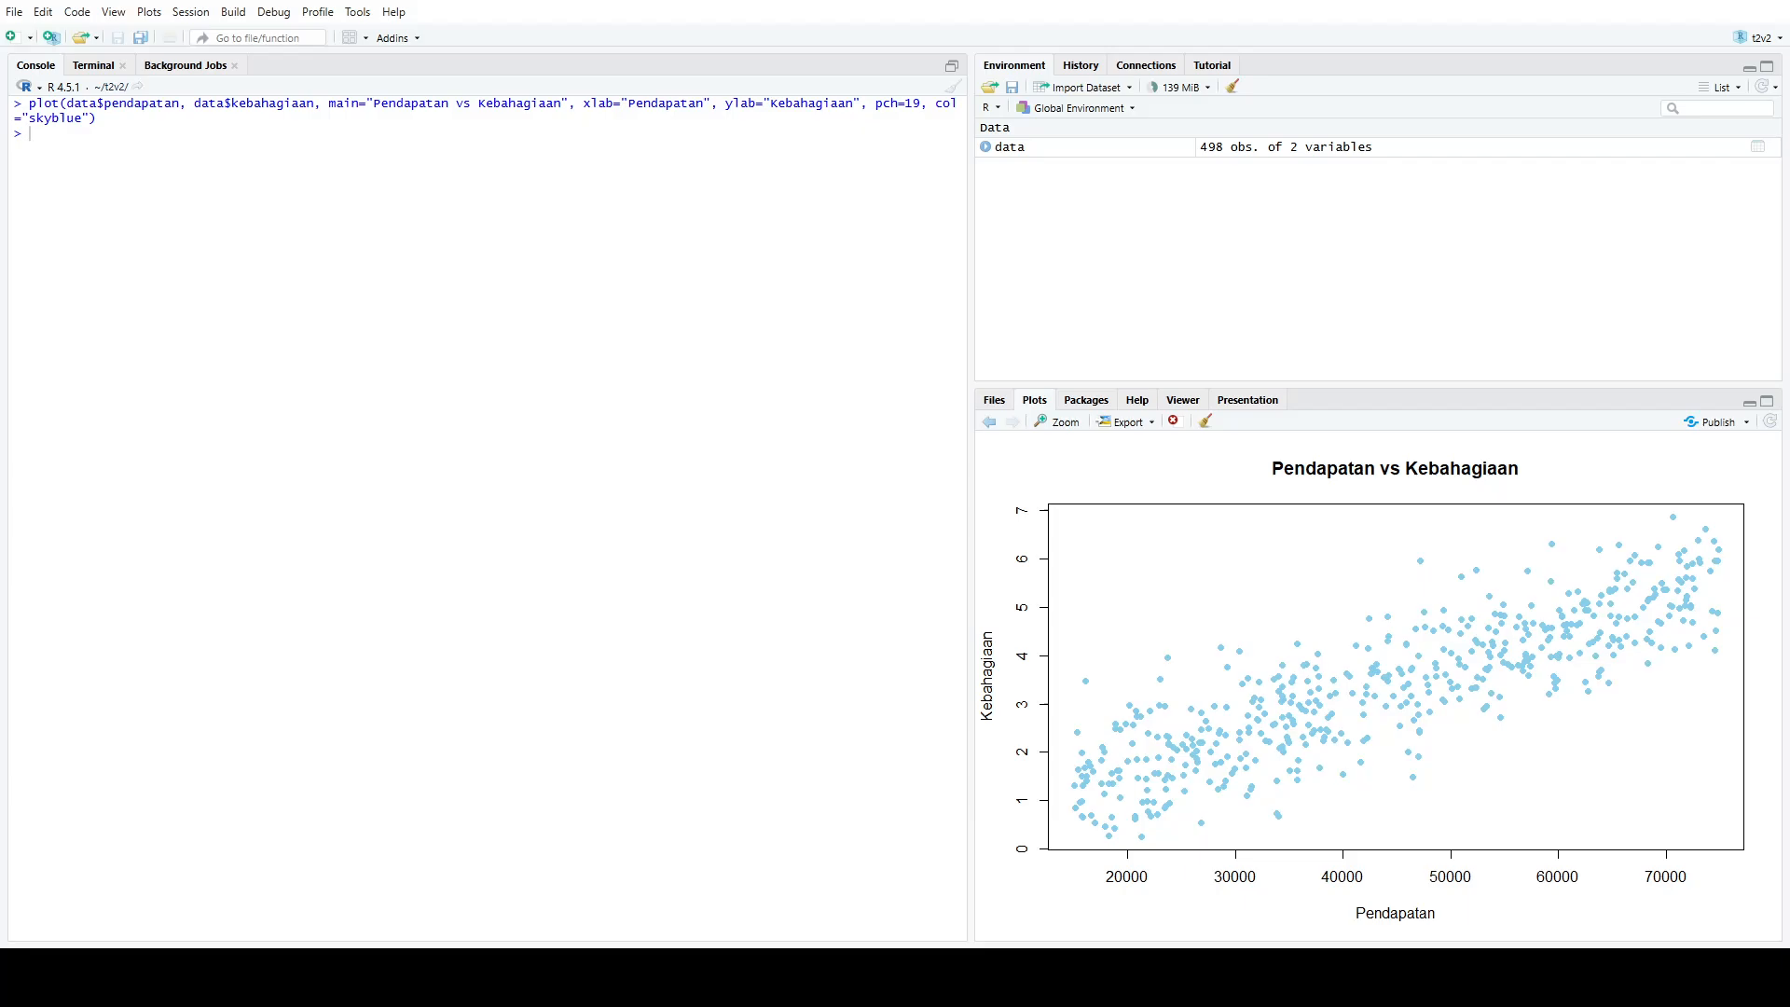
Clear the console and fit a linear regression of kebahagiaan on pendapatan using data, stored as model
left_click(952, 88)
type("model <- ")
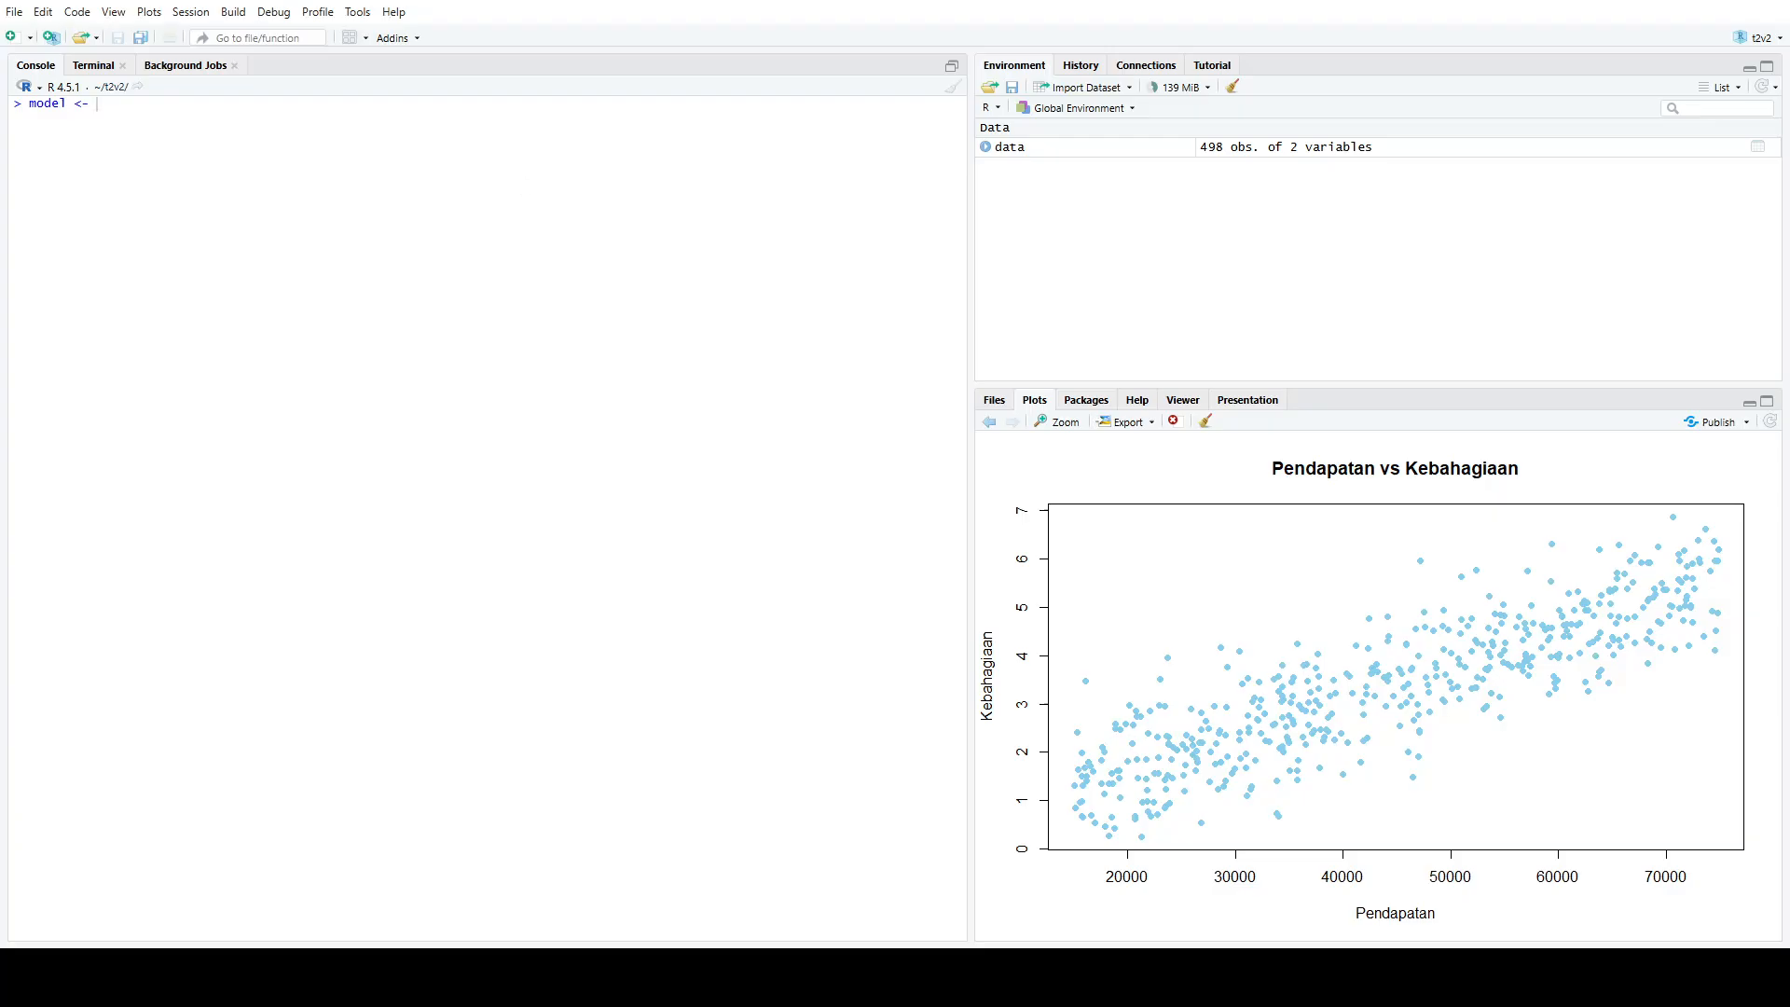
type("lm(")
type("kebahagiaan ~ pendapatan, data =da")
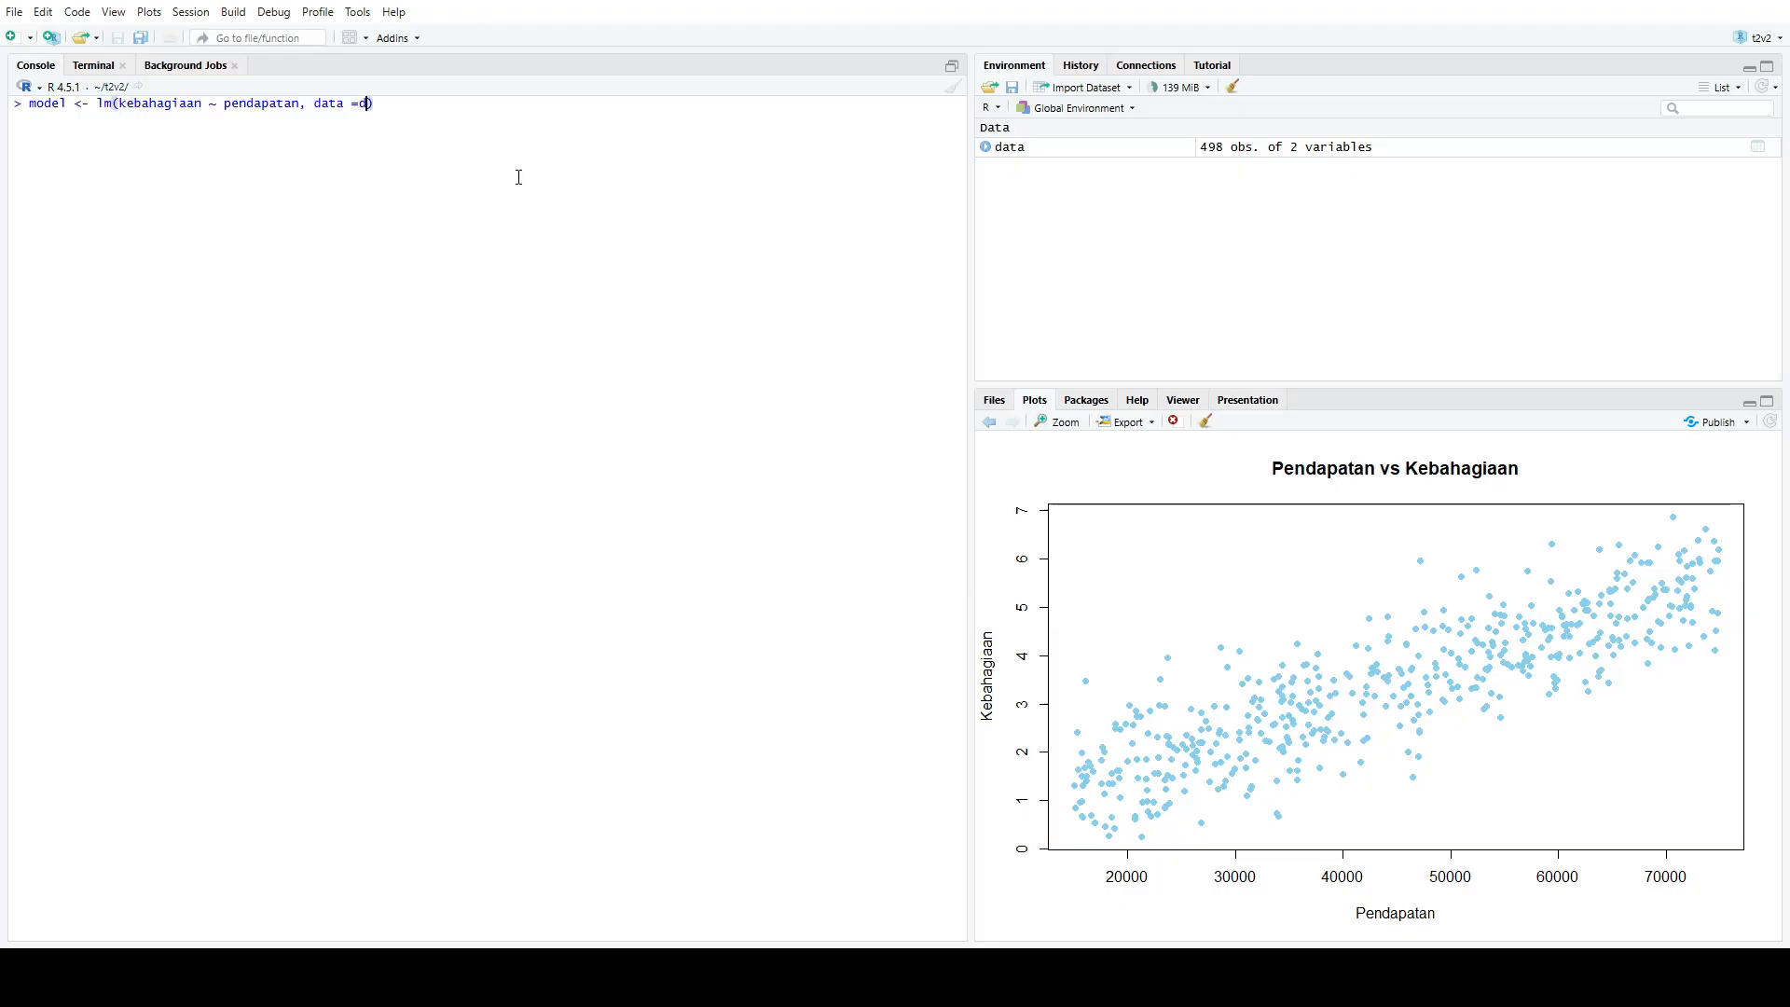
key("BackSpace")
key("BackSpace")
type("data")
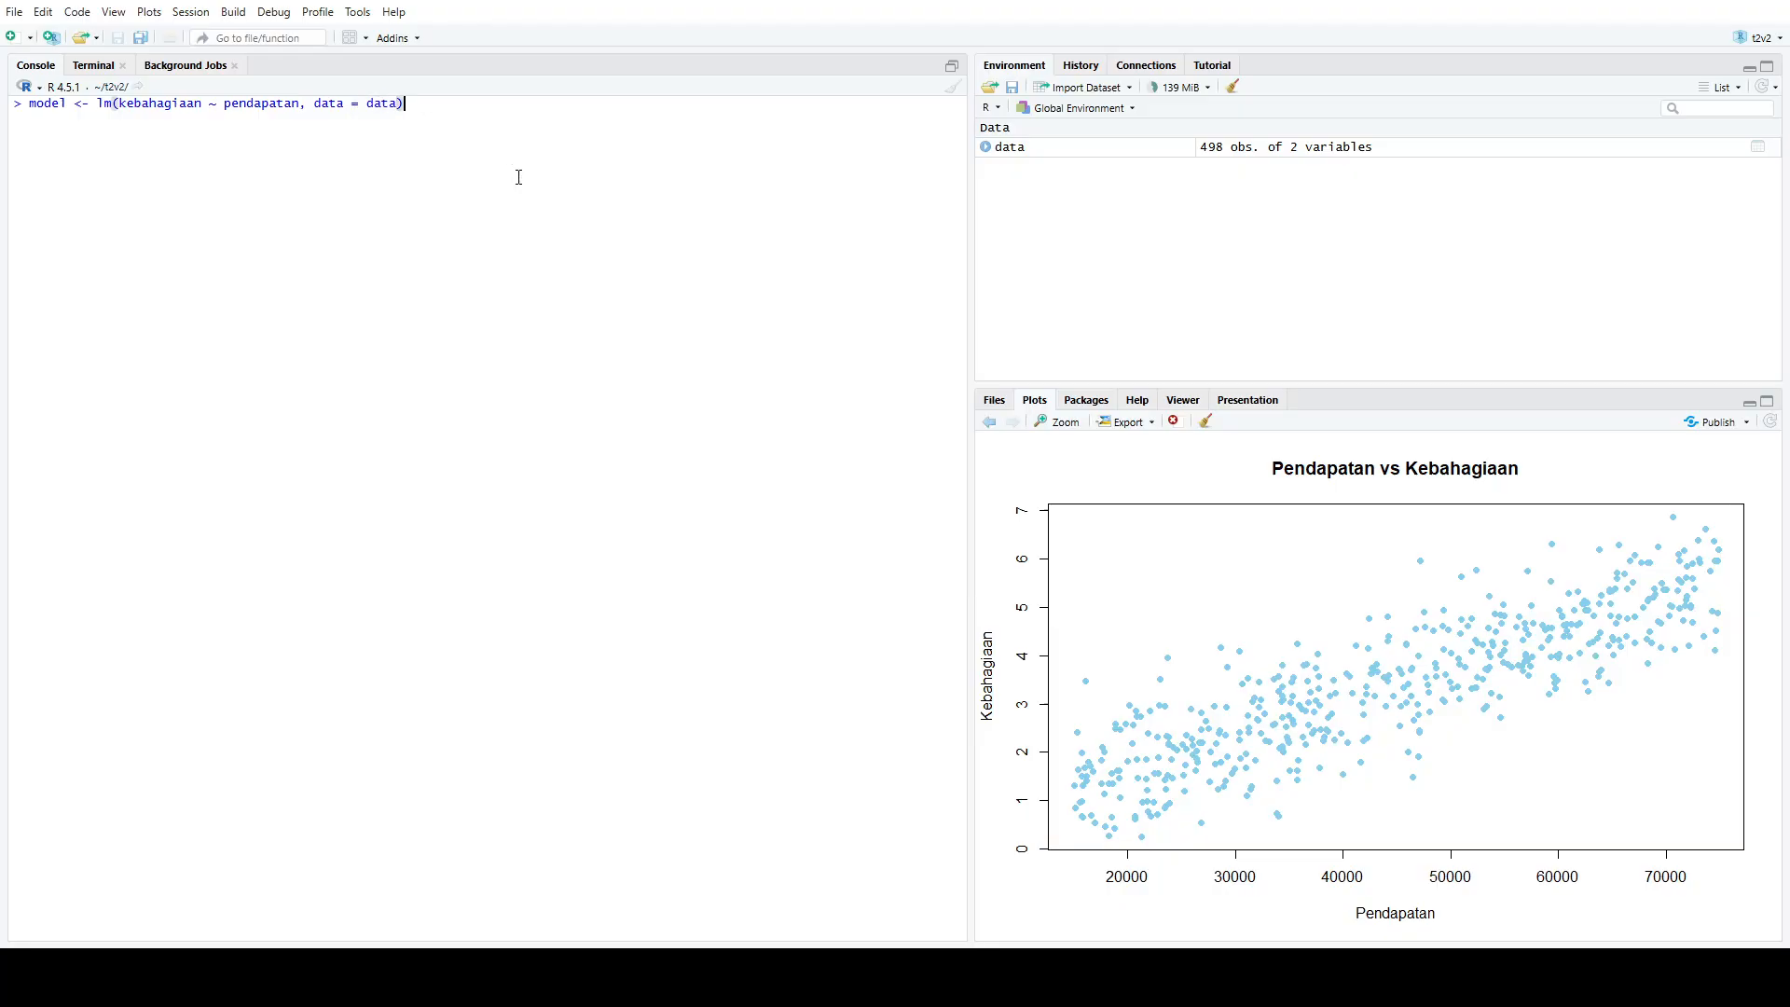
key("Return")
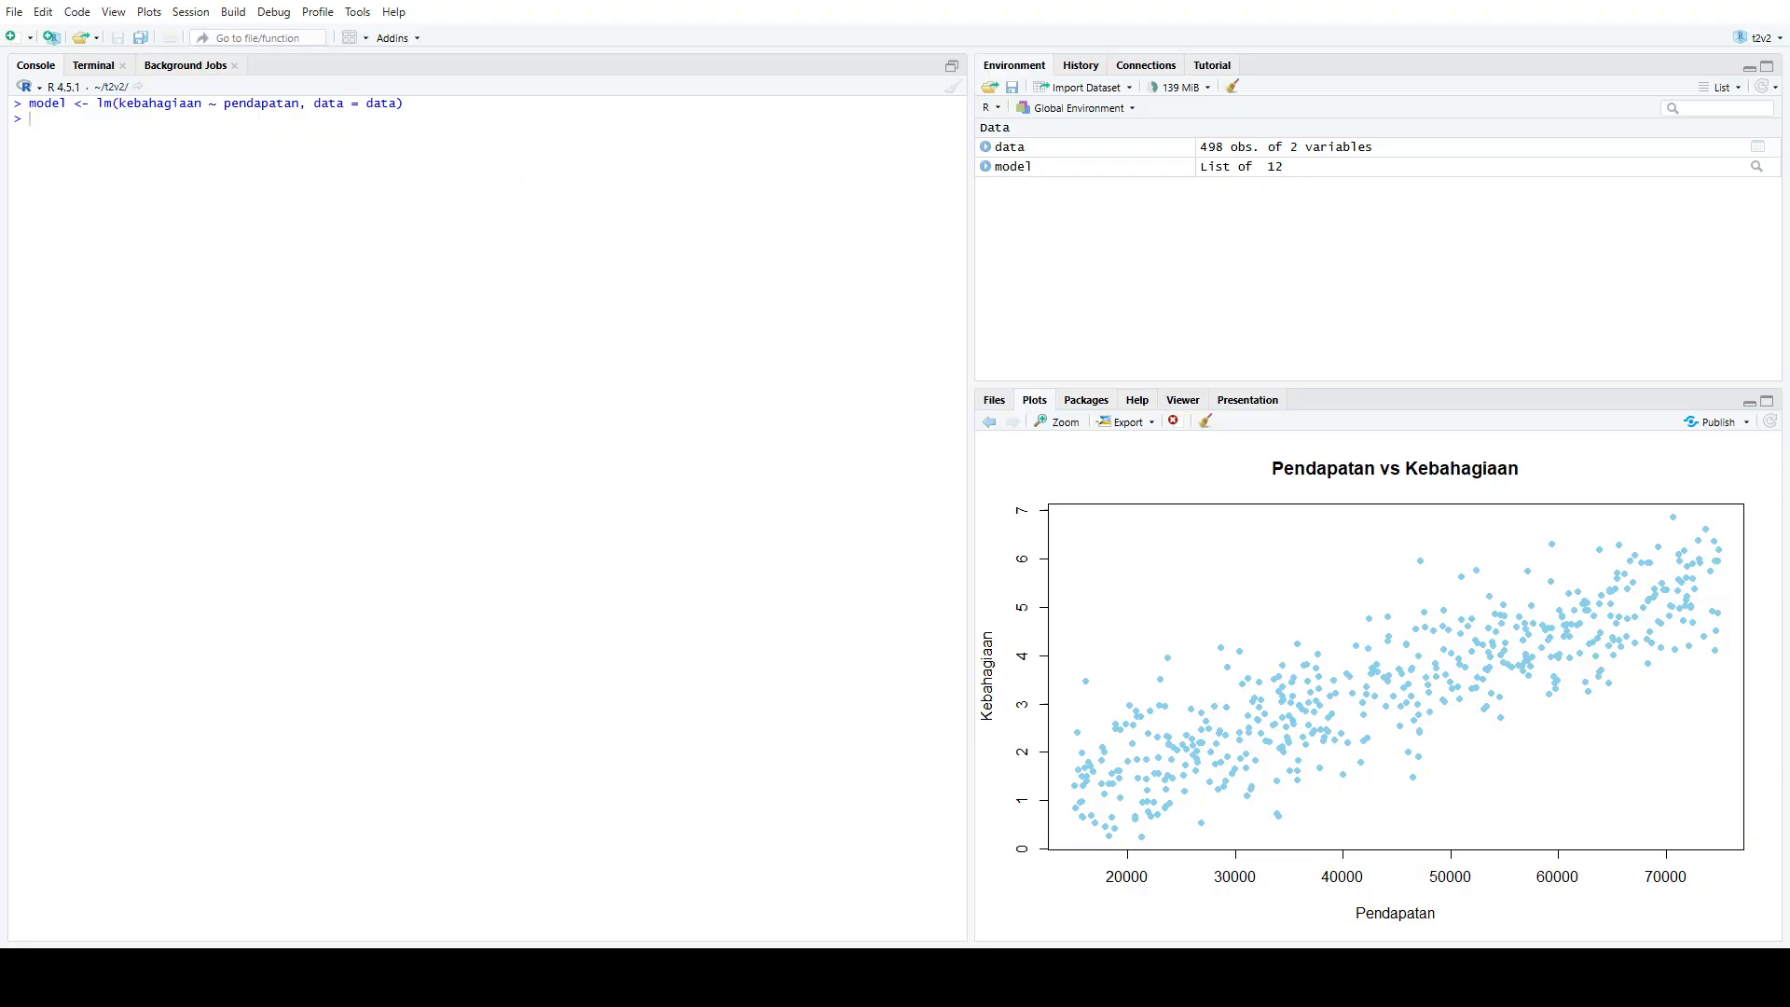
Print the regression summary of model in the console
type("summary(mo")
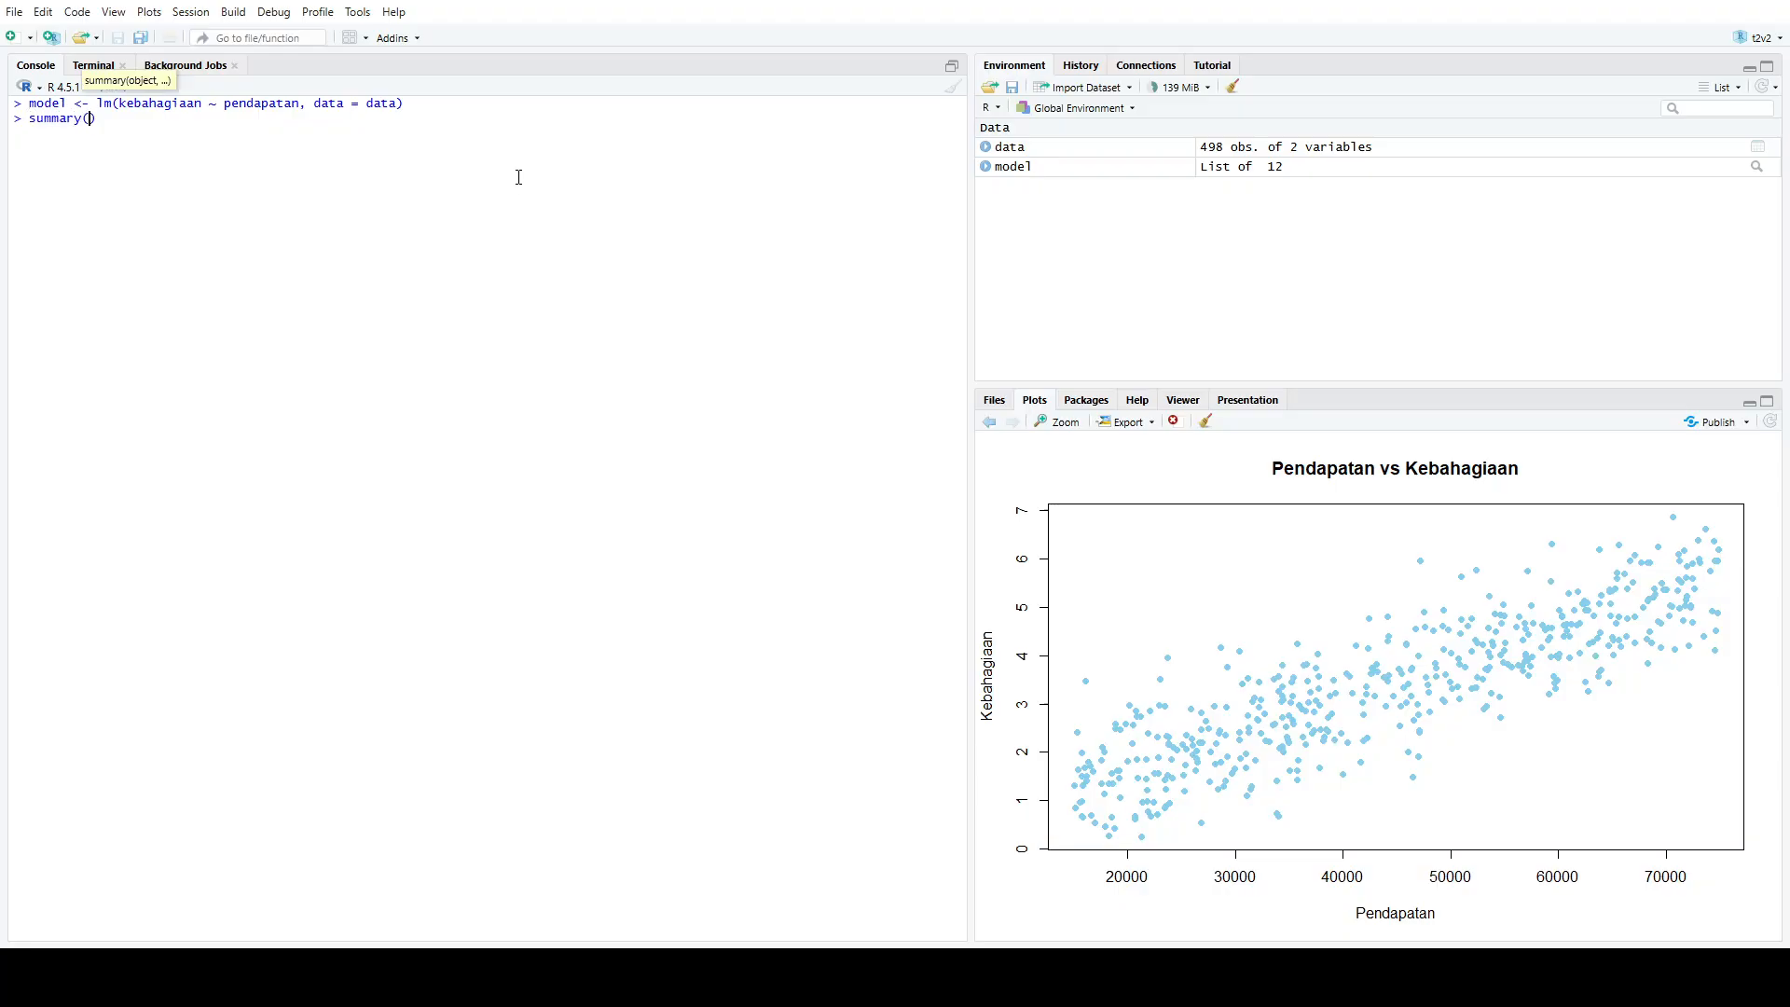
type("del")
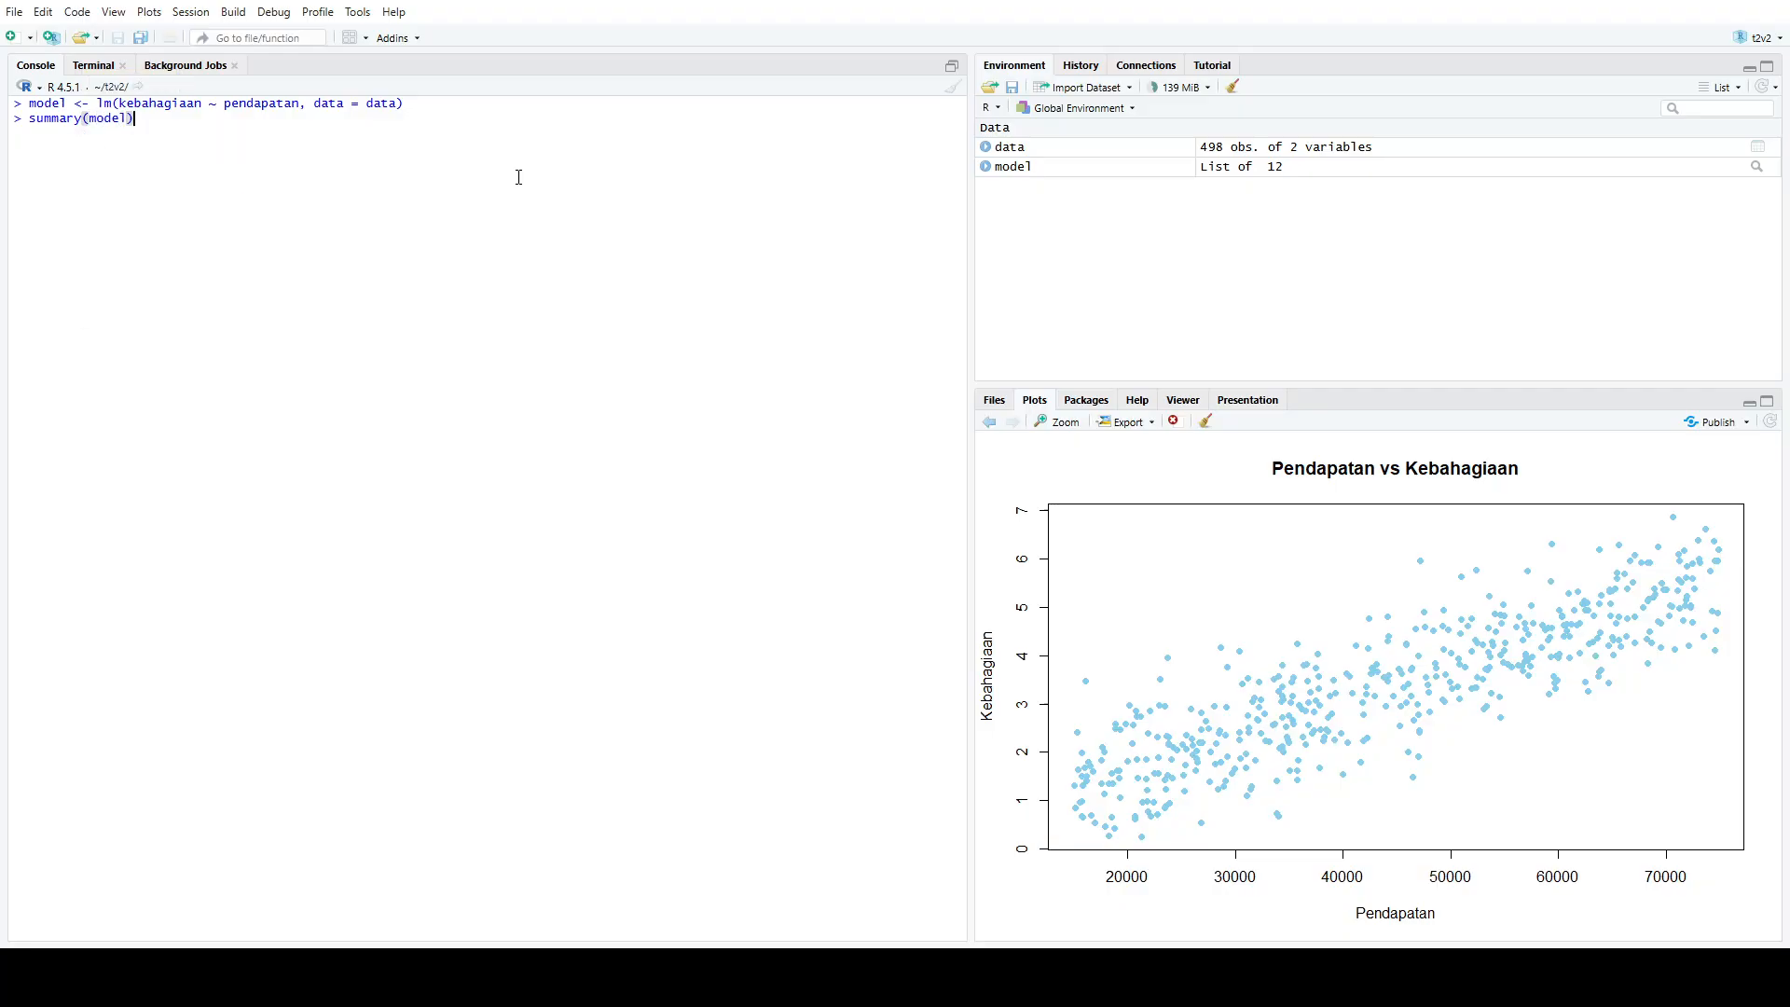
key("Return")
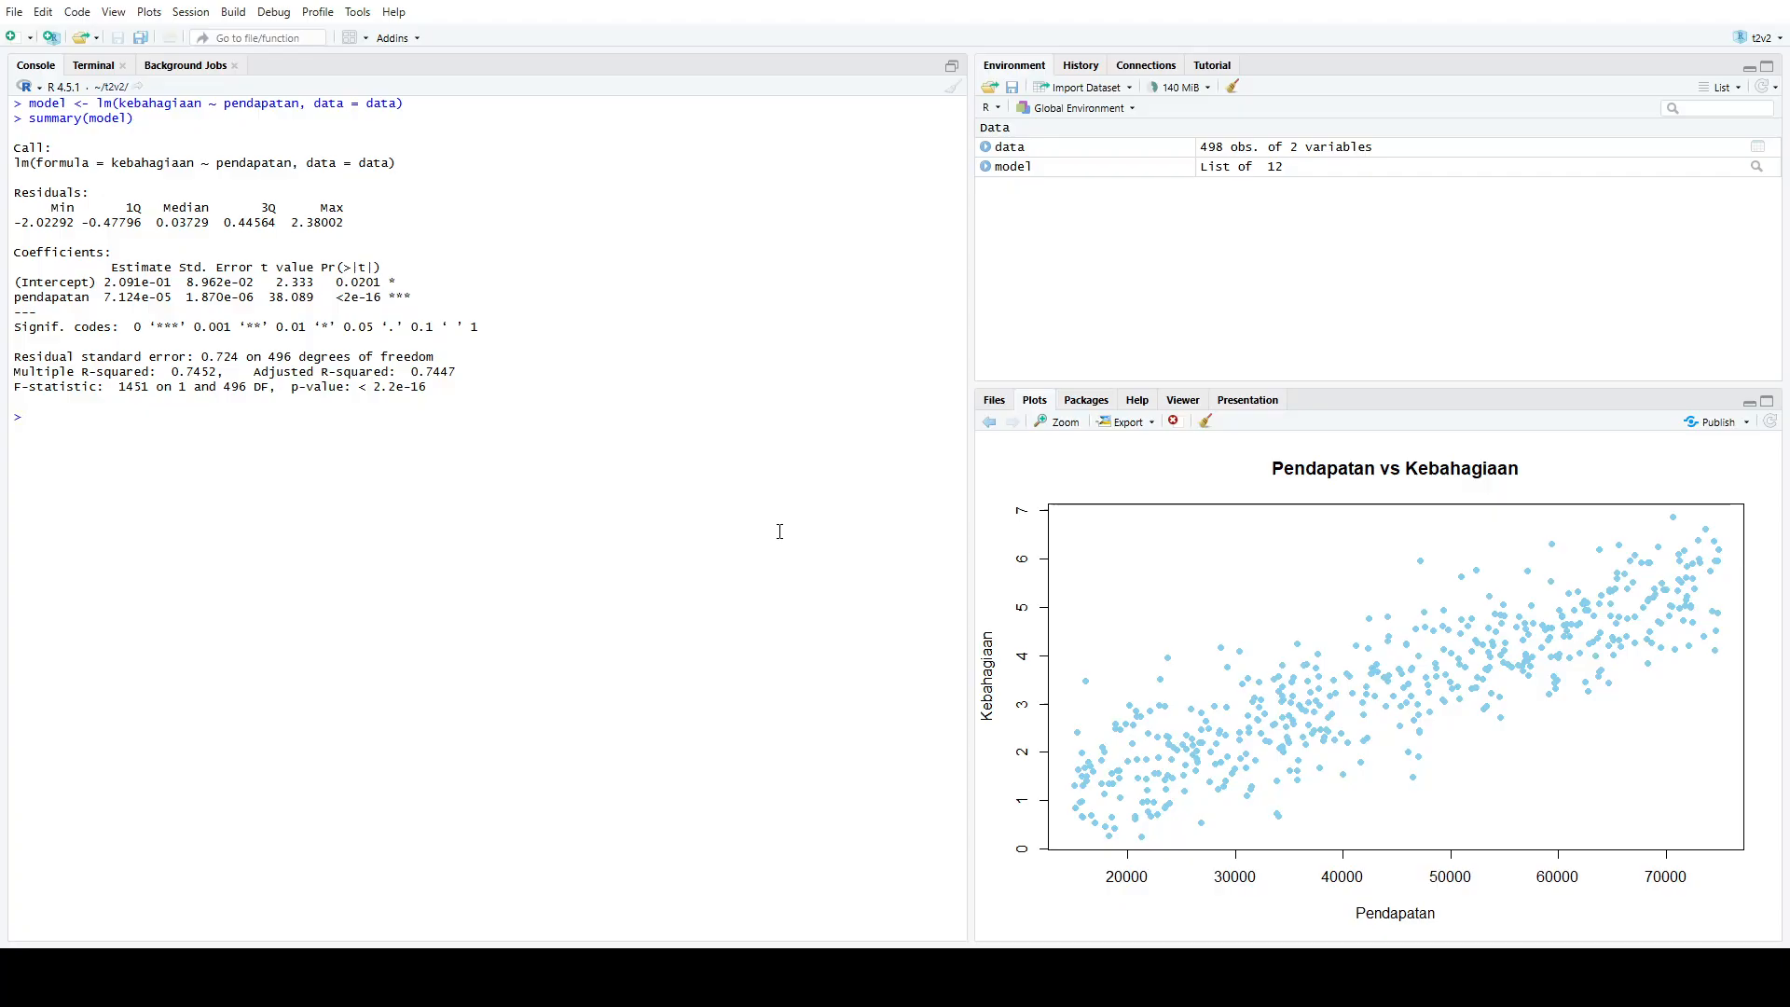
Clear the console and run plot(model), advancing to the first diagnostic plot, Residuals vs Fitted
left_click(952, 86)
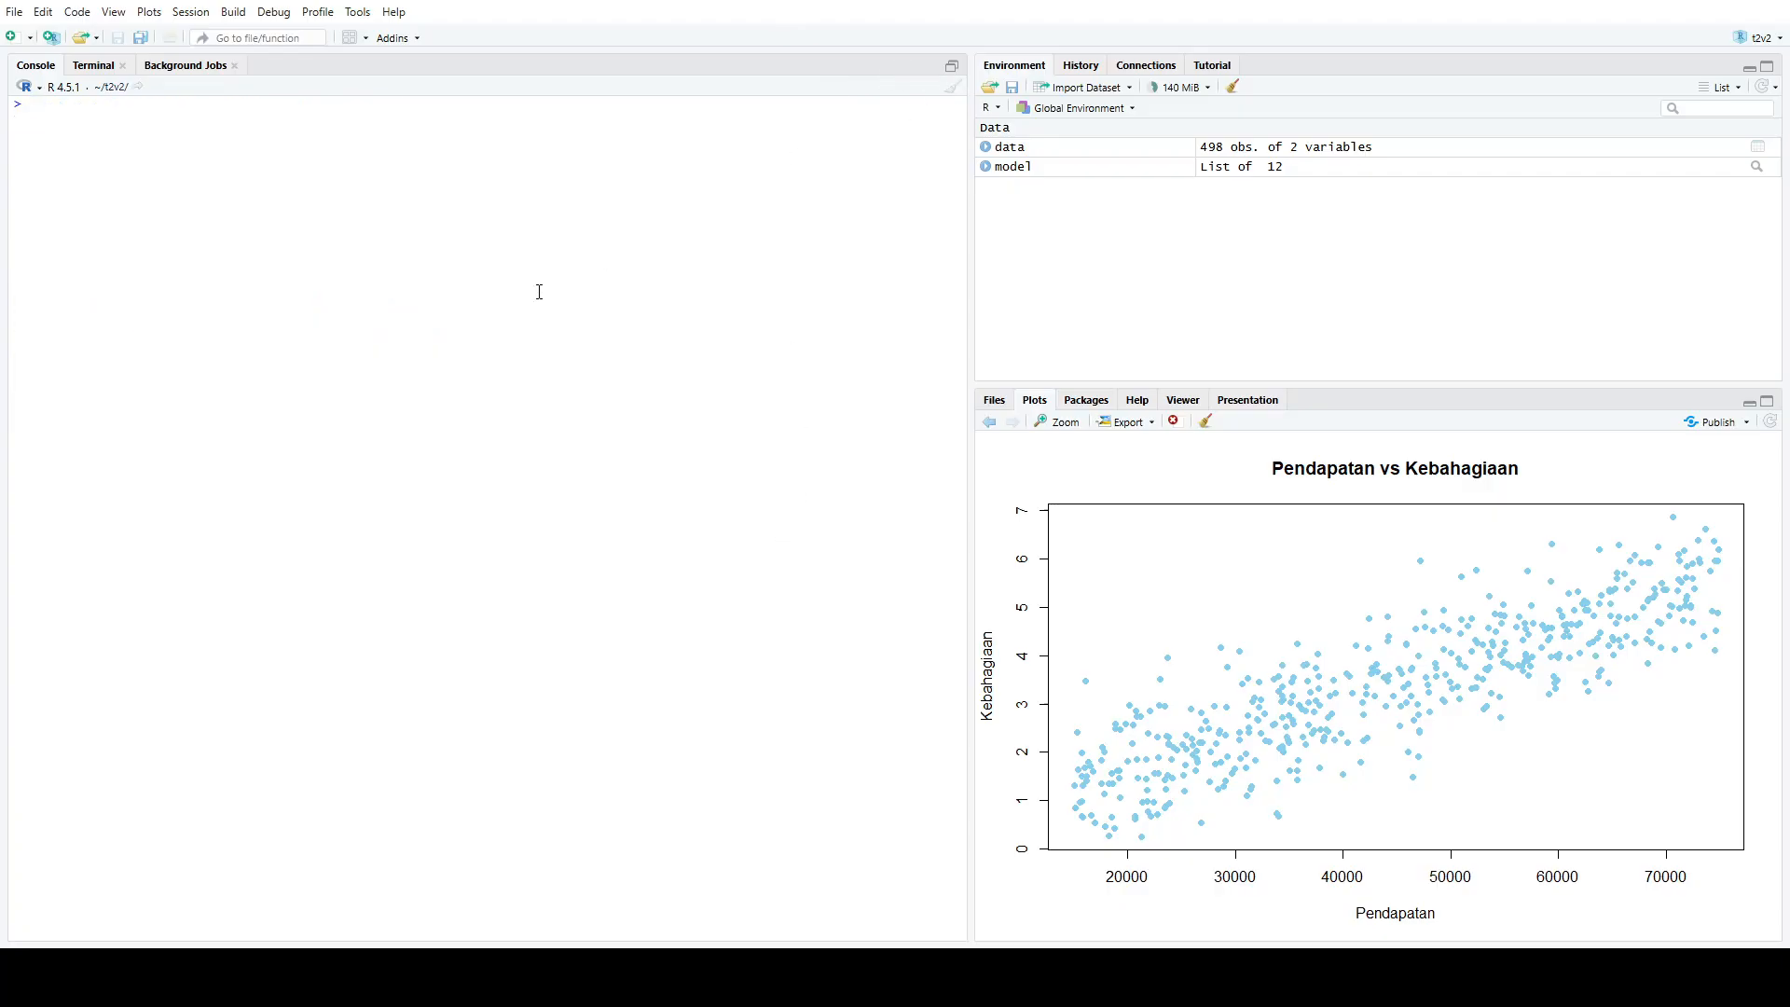
type("plot(model)")
key("Return")
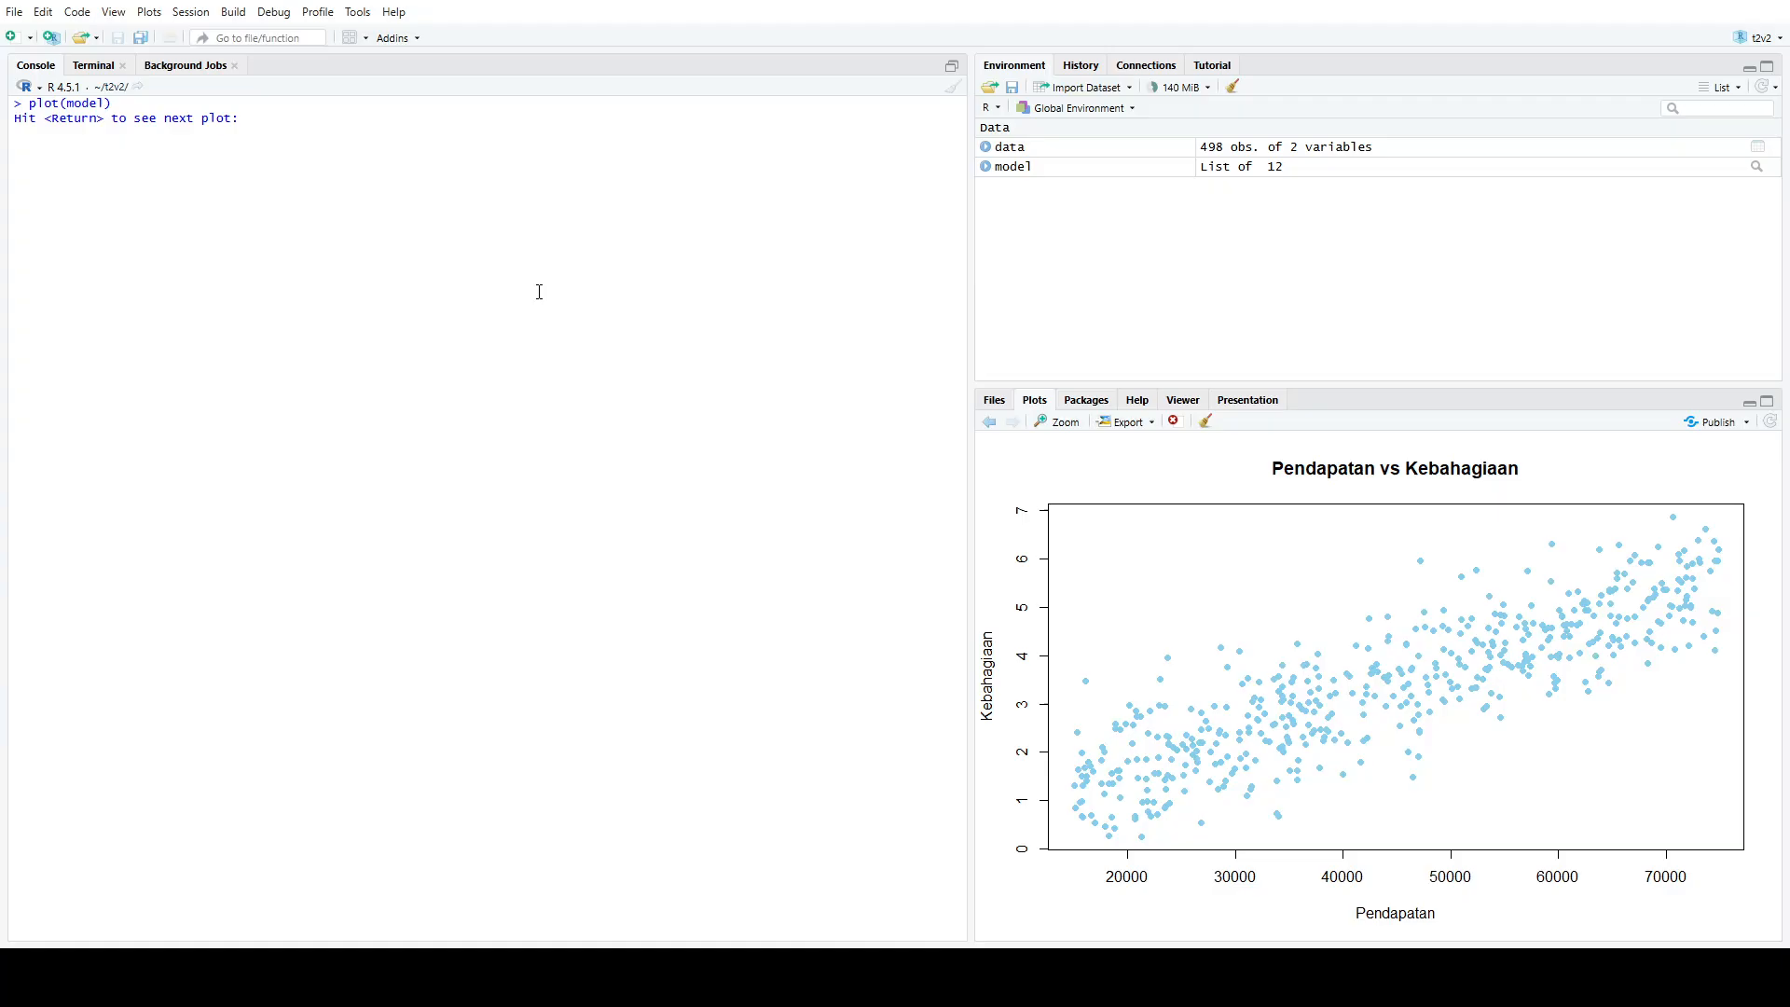
key("Return")
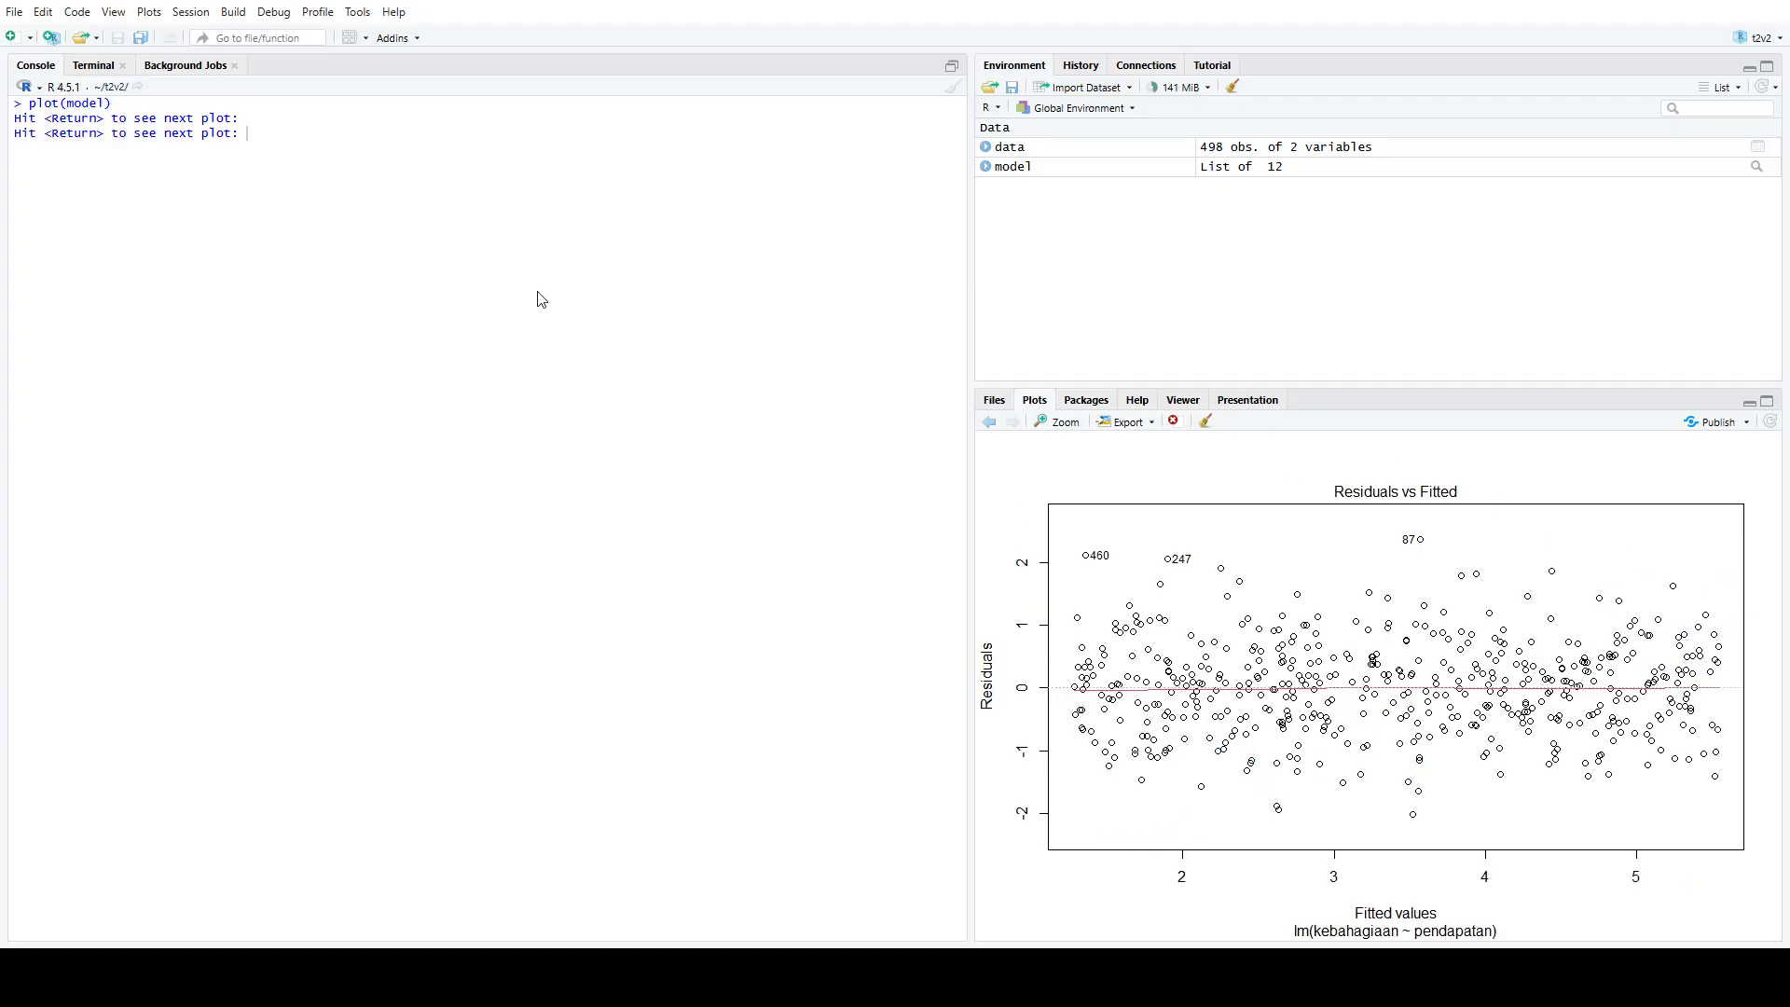
Enter par(mfrow = c(1,1)) at the next-plot prompt and advance through the remaining diagnostic plots to Residuals vs Leverage
type("par(")
key("alt+Tab")
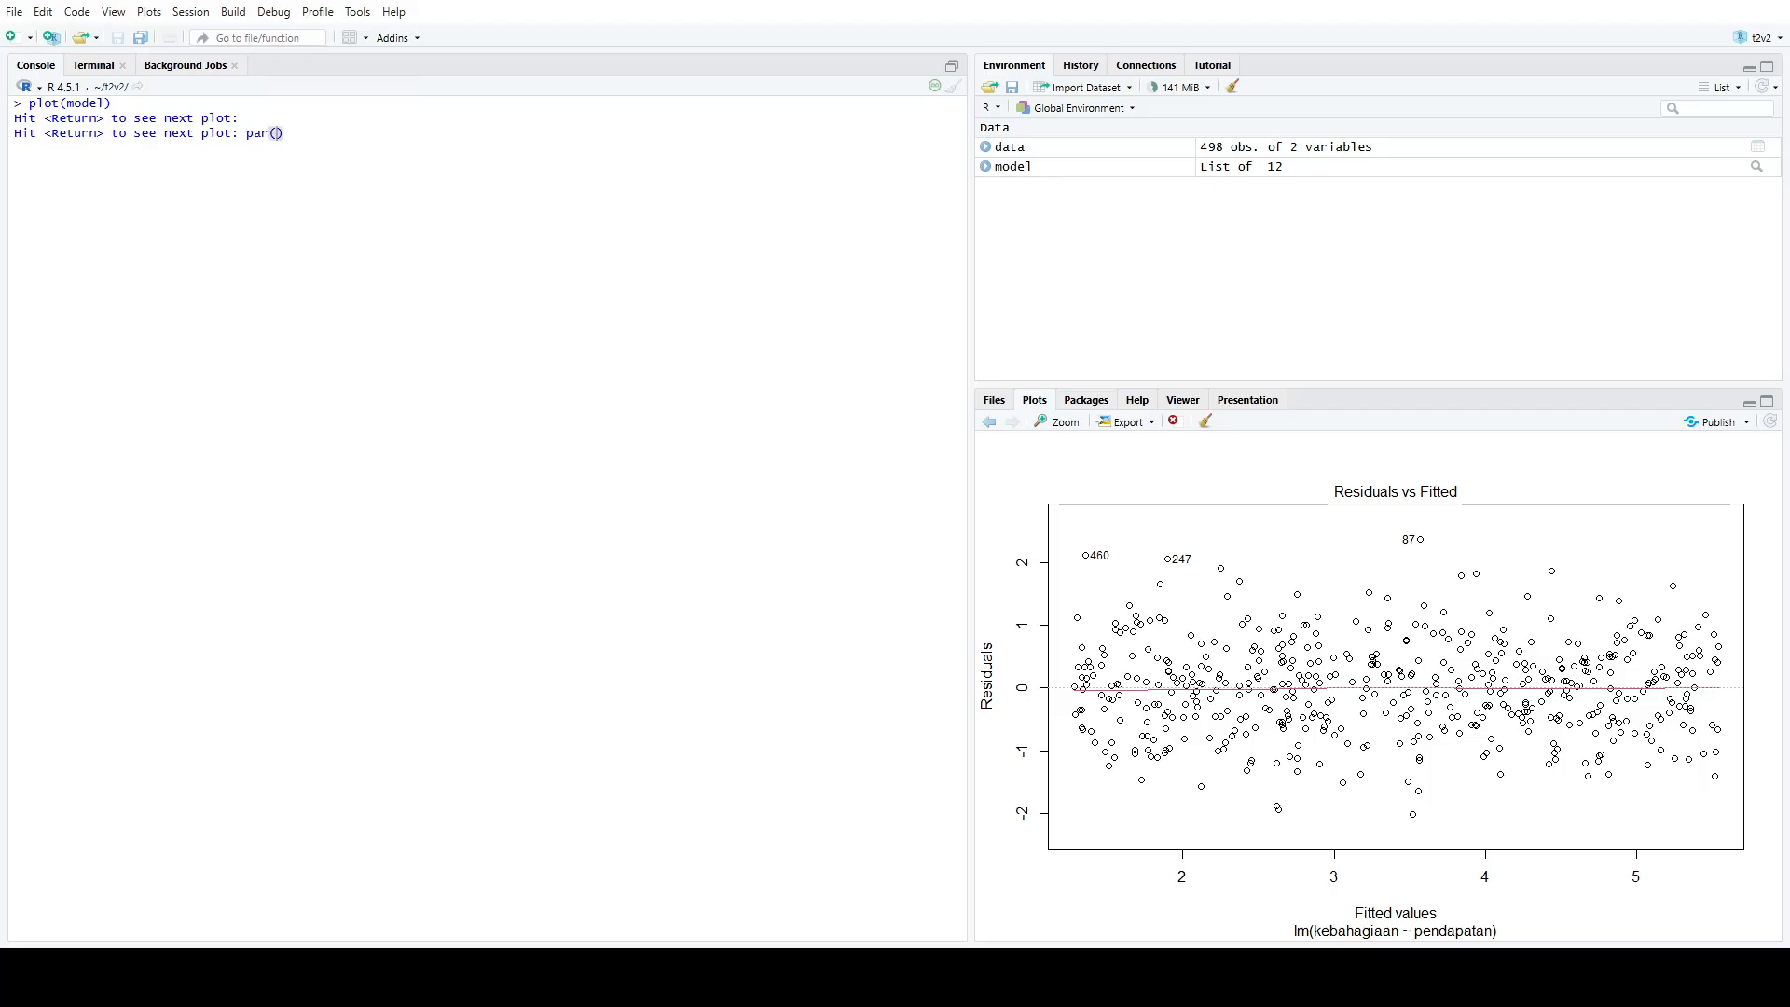
type("mfrow = c(1,1))")
key("Return")
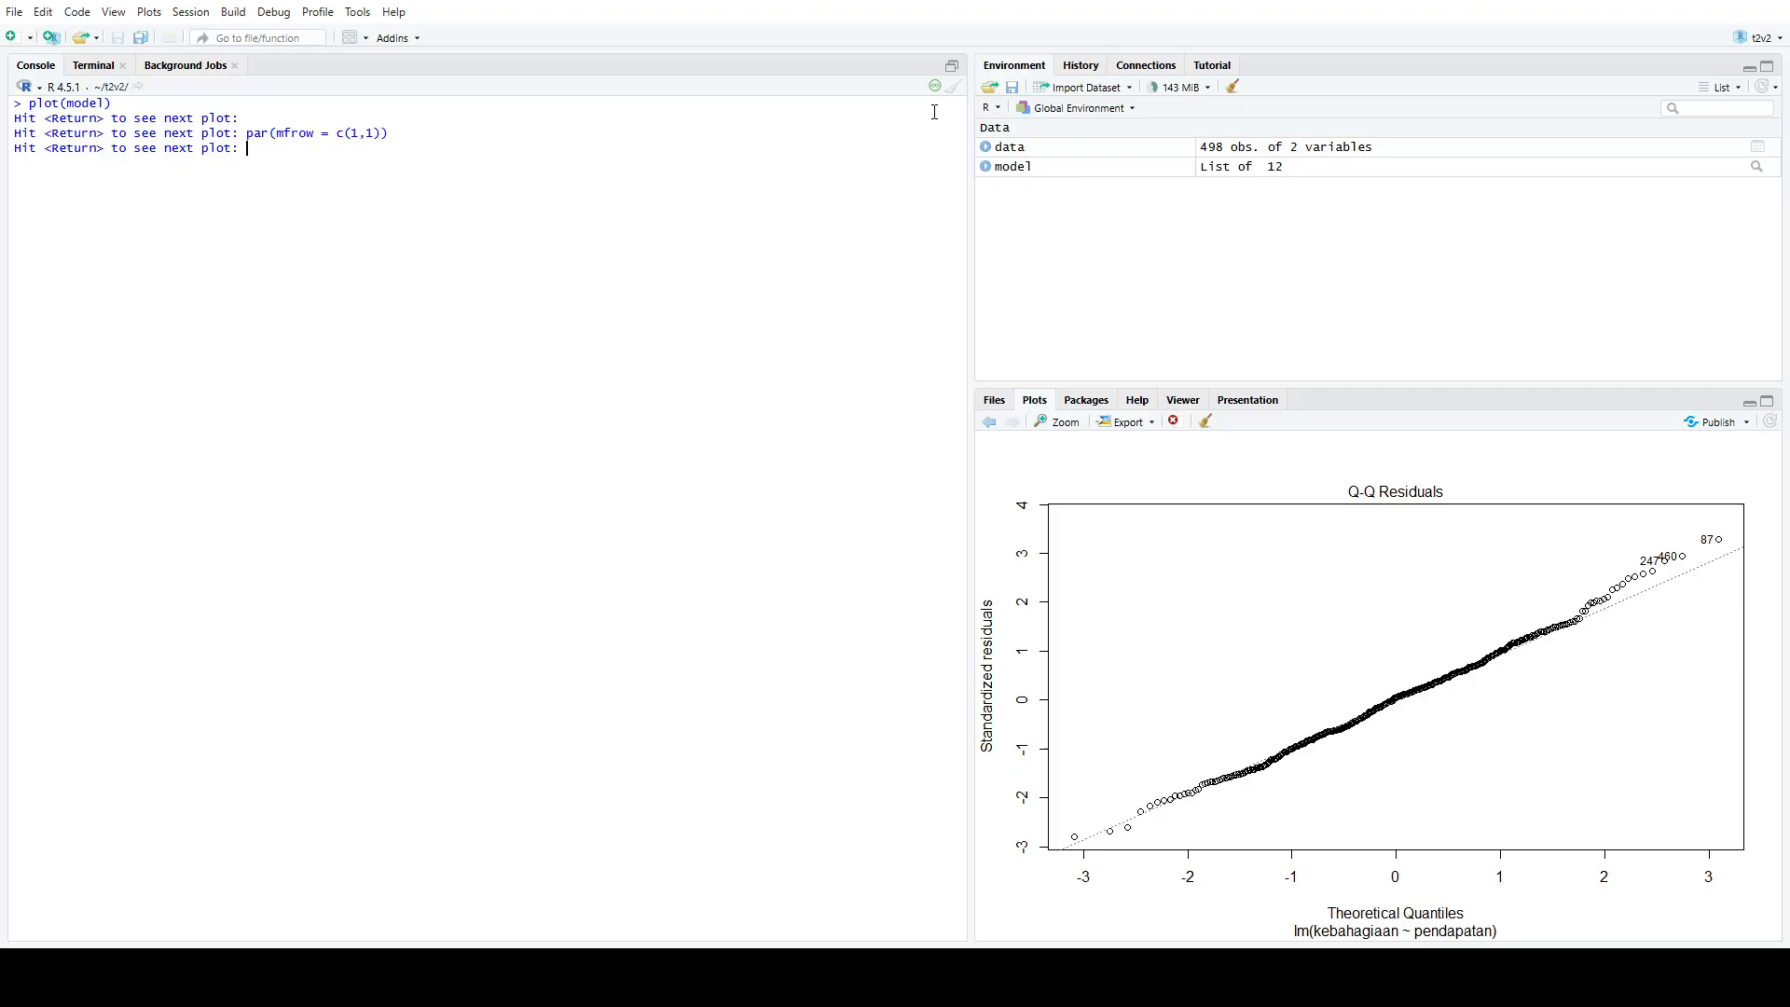
key("Return")
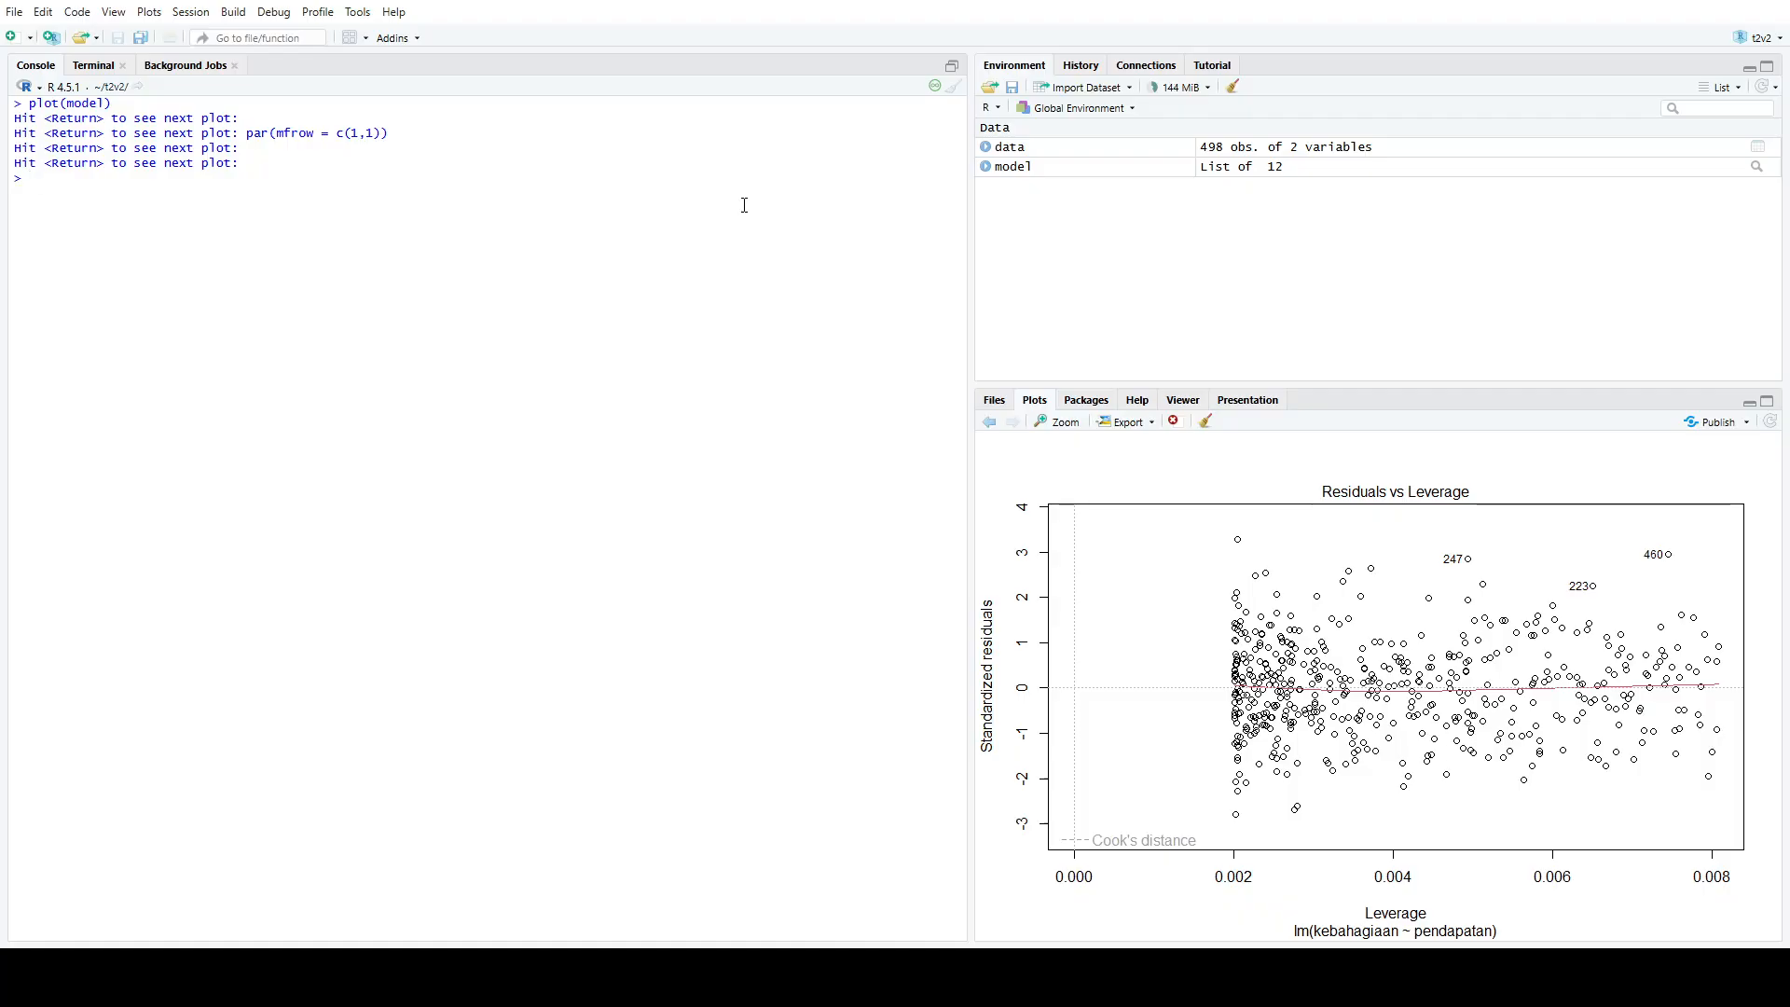
type("clear")
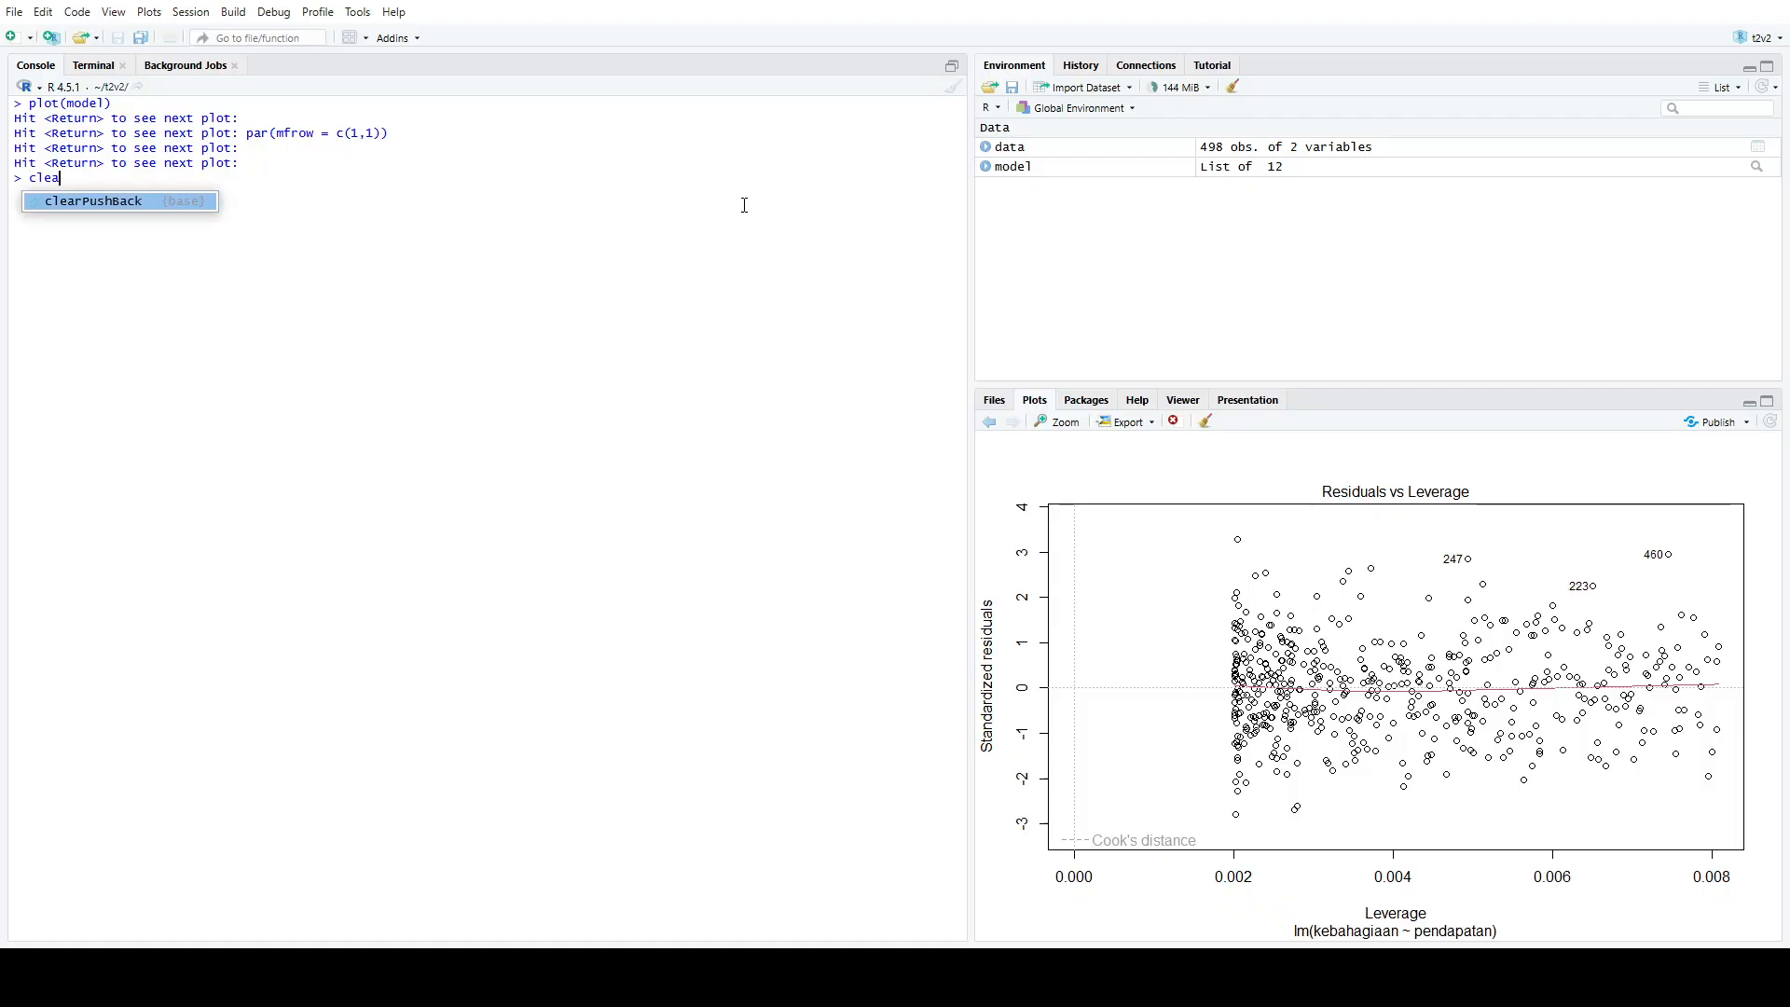
key("Escape")
key("Escape")
Clear the console and start a ggplot call on data with aes x = pendapatan and y = kebahagiaan
left_click(944, 93)
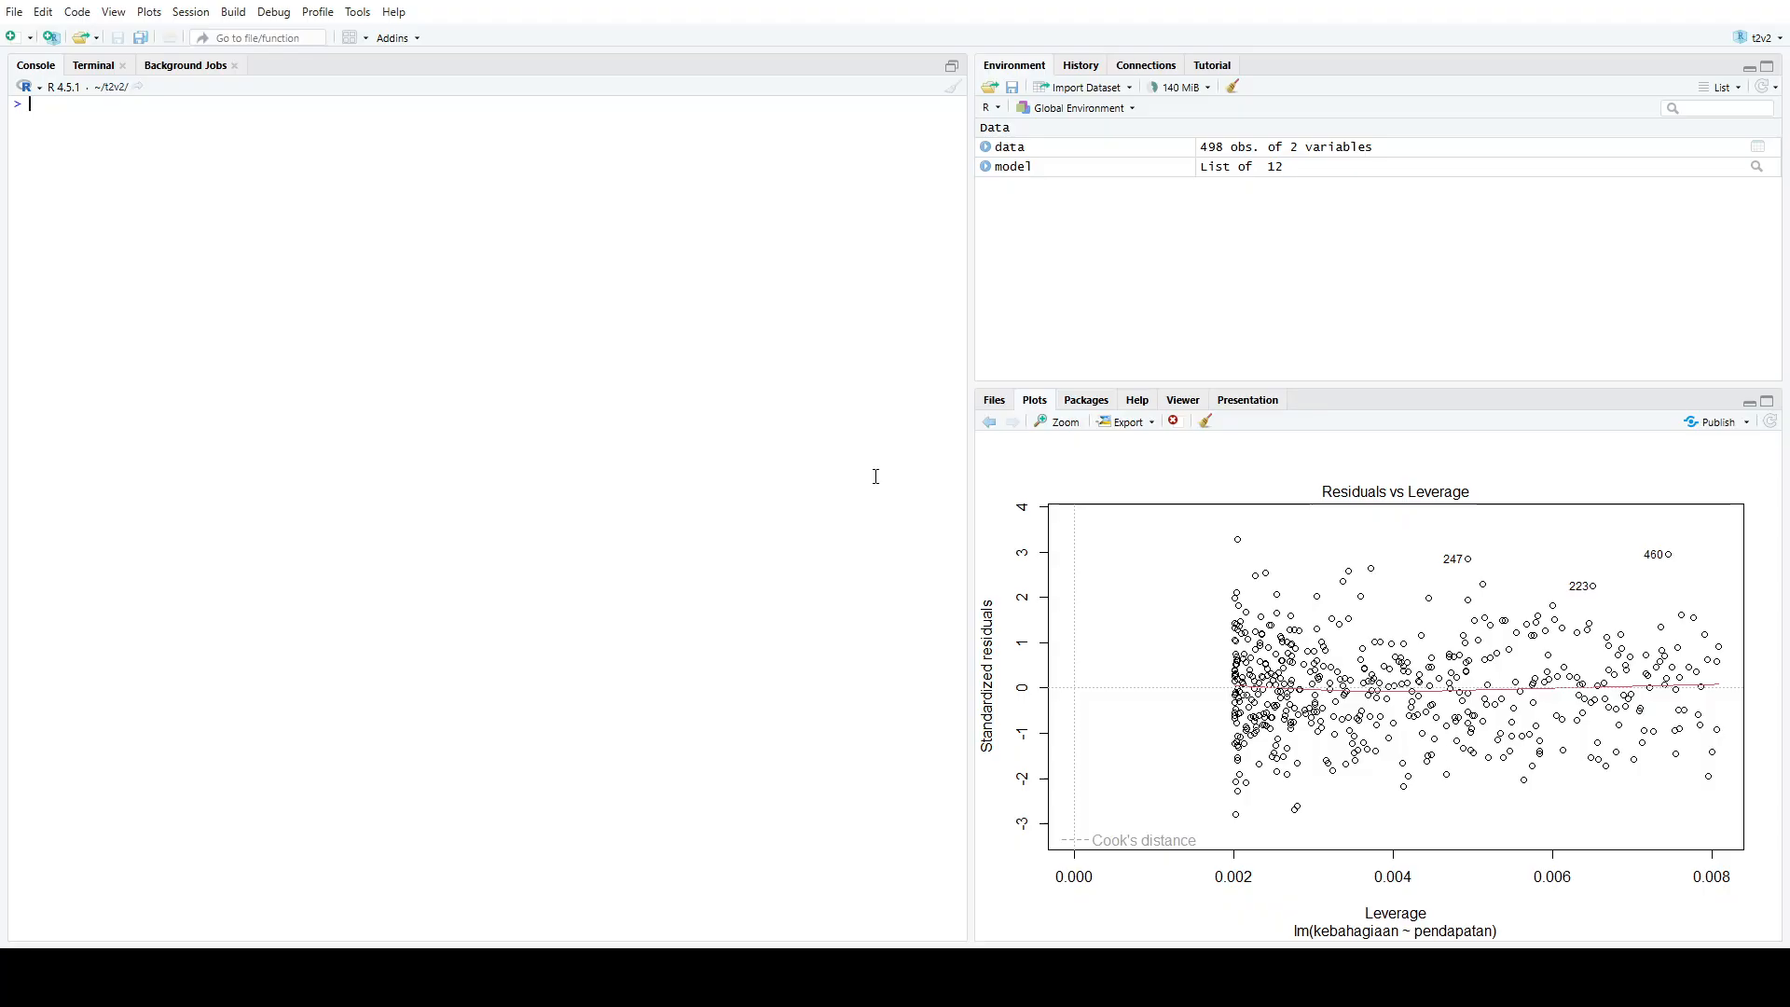
type("ggplot(")
type("data, ")
type("aes(")
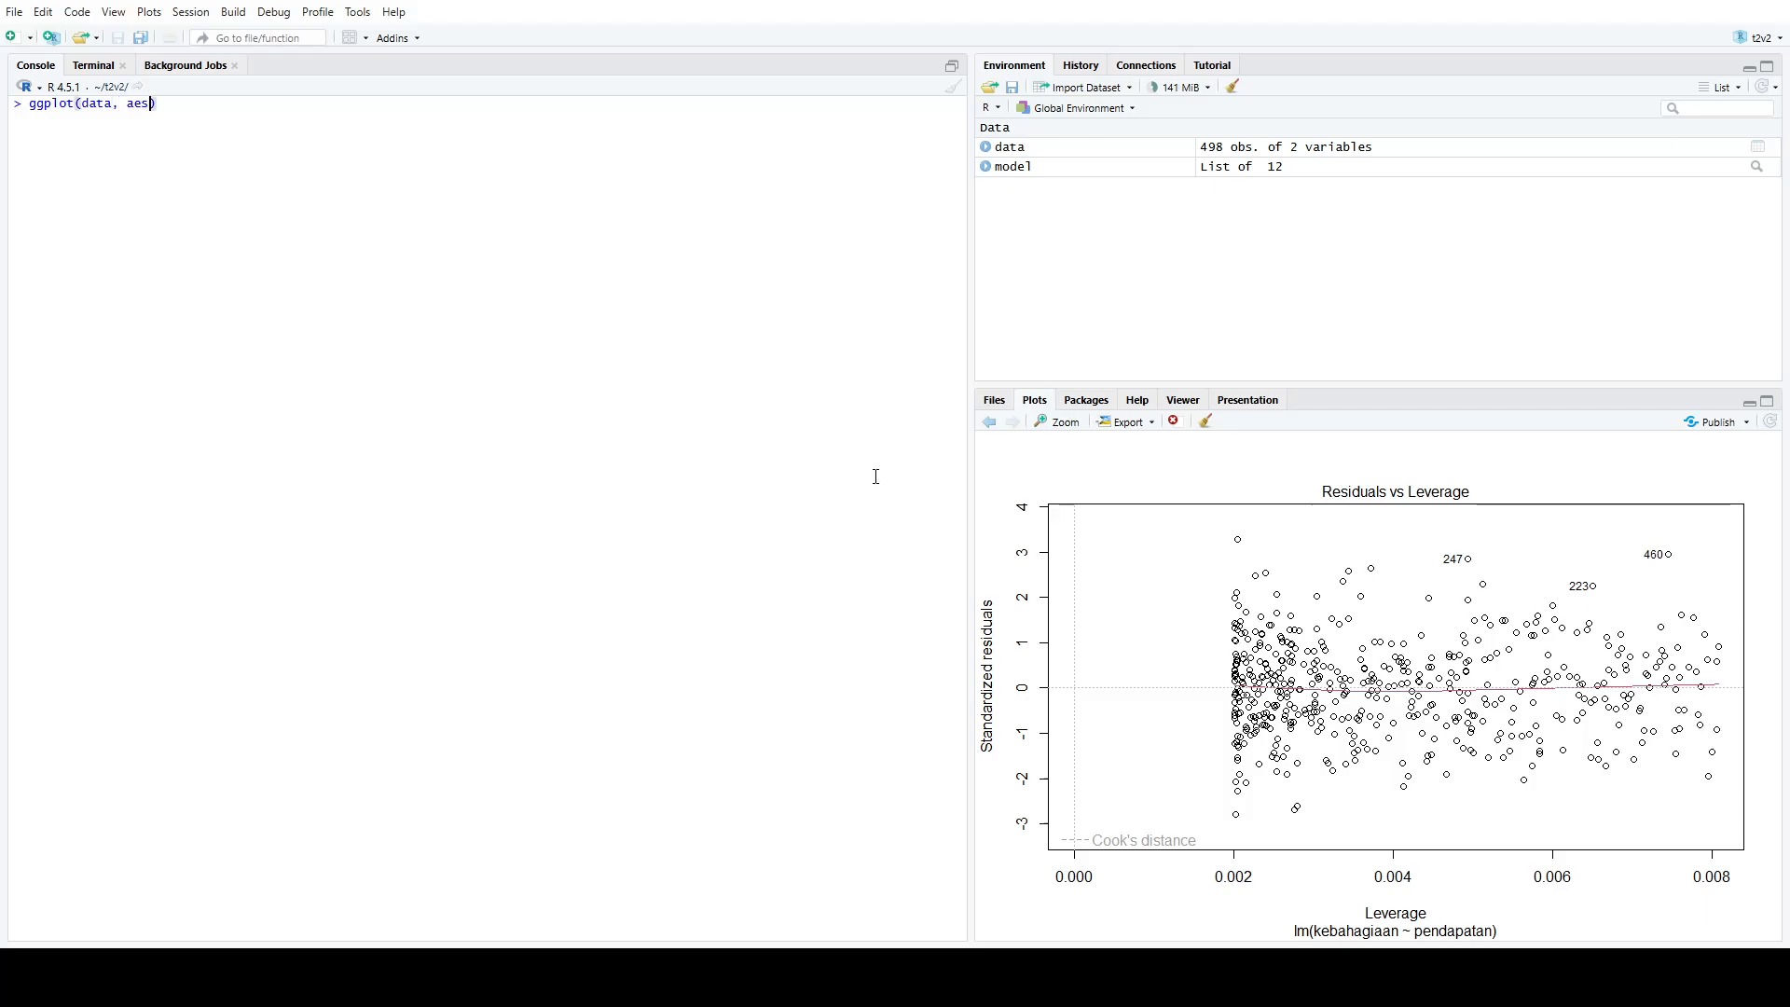
type("x = pendapatan, y = kea")
key("BackSpace")
type("bahagiaan")
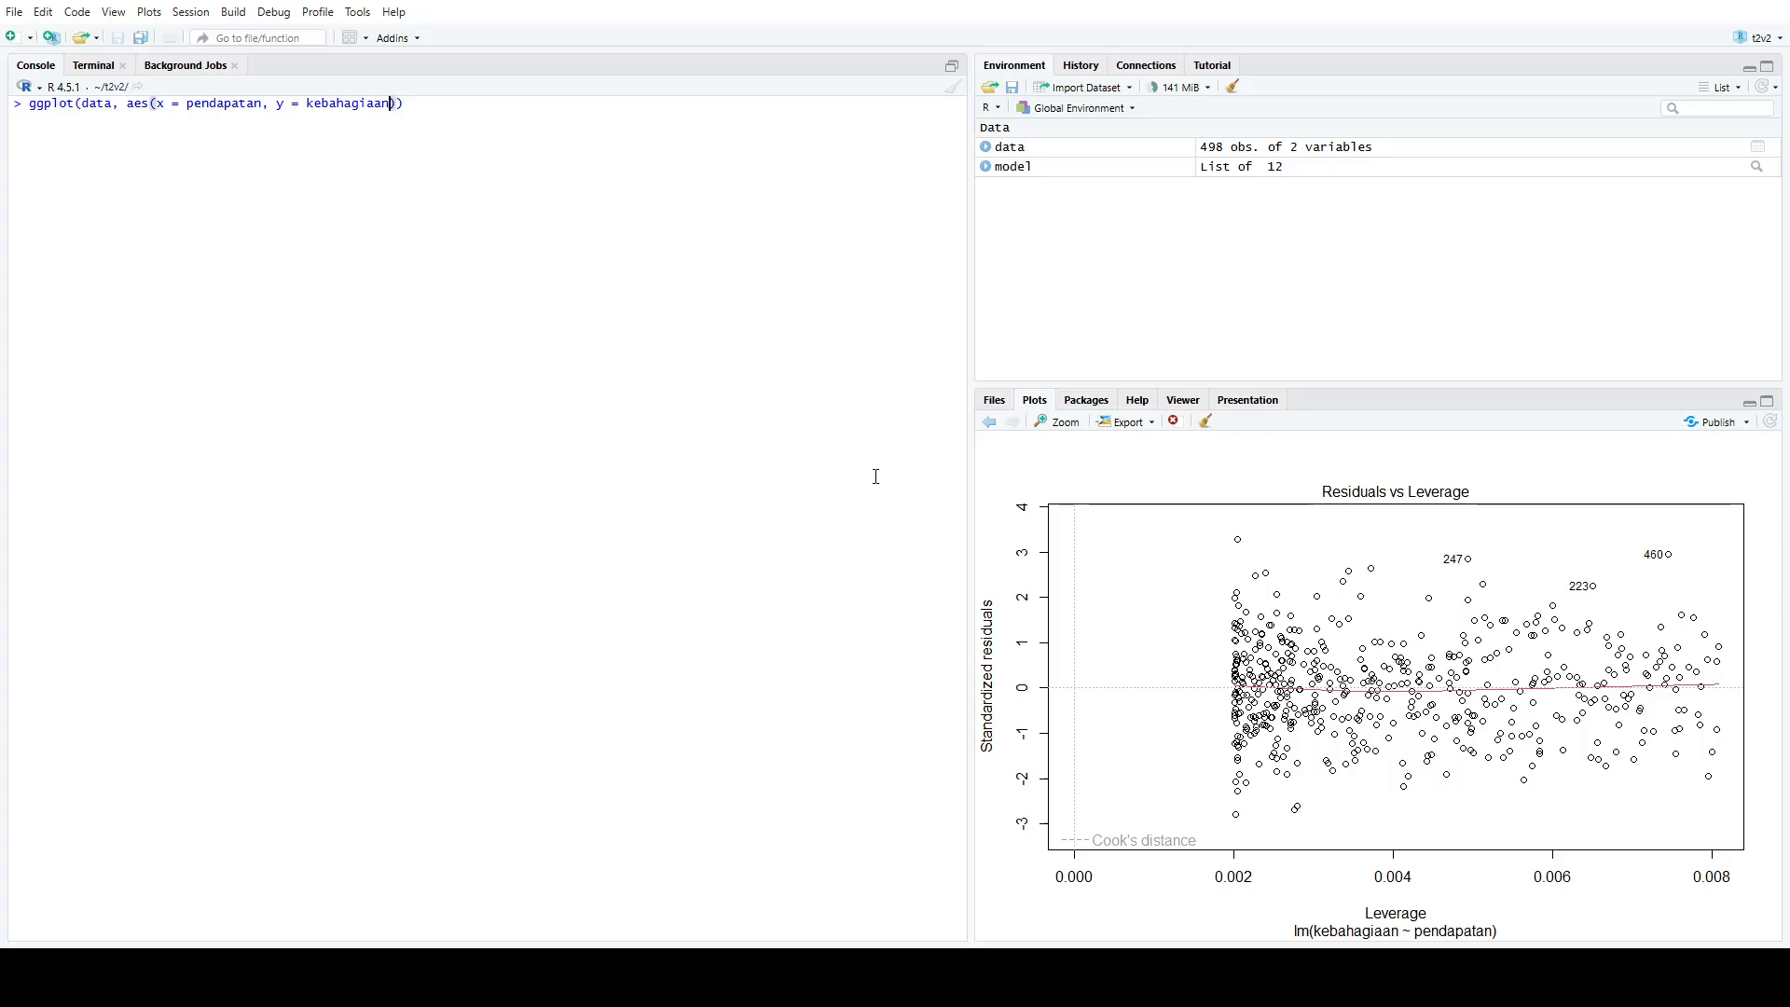
Add a geom_point layer with color="blue" on a new line of the ggplot call
key("End")
type("+     ")
type("geom_")
type("point(")
type("col=\"")
type("blue")
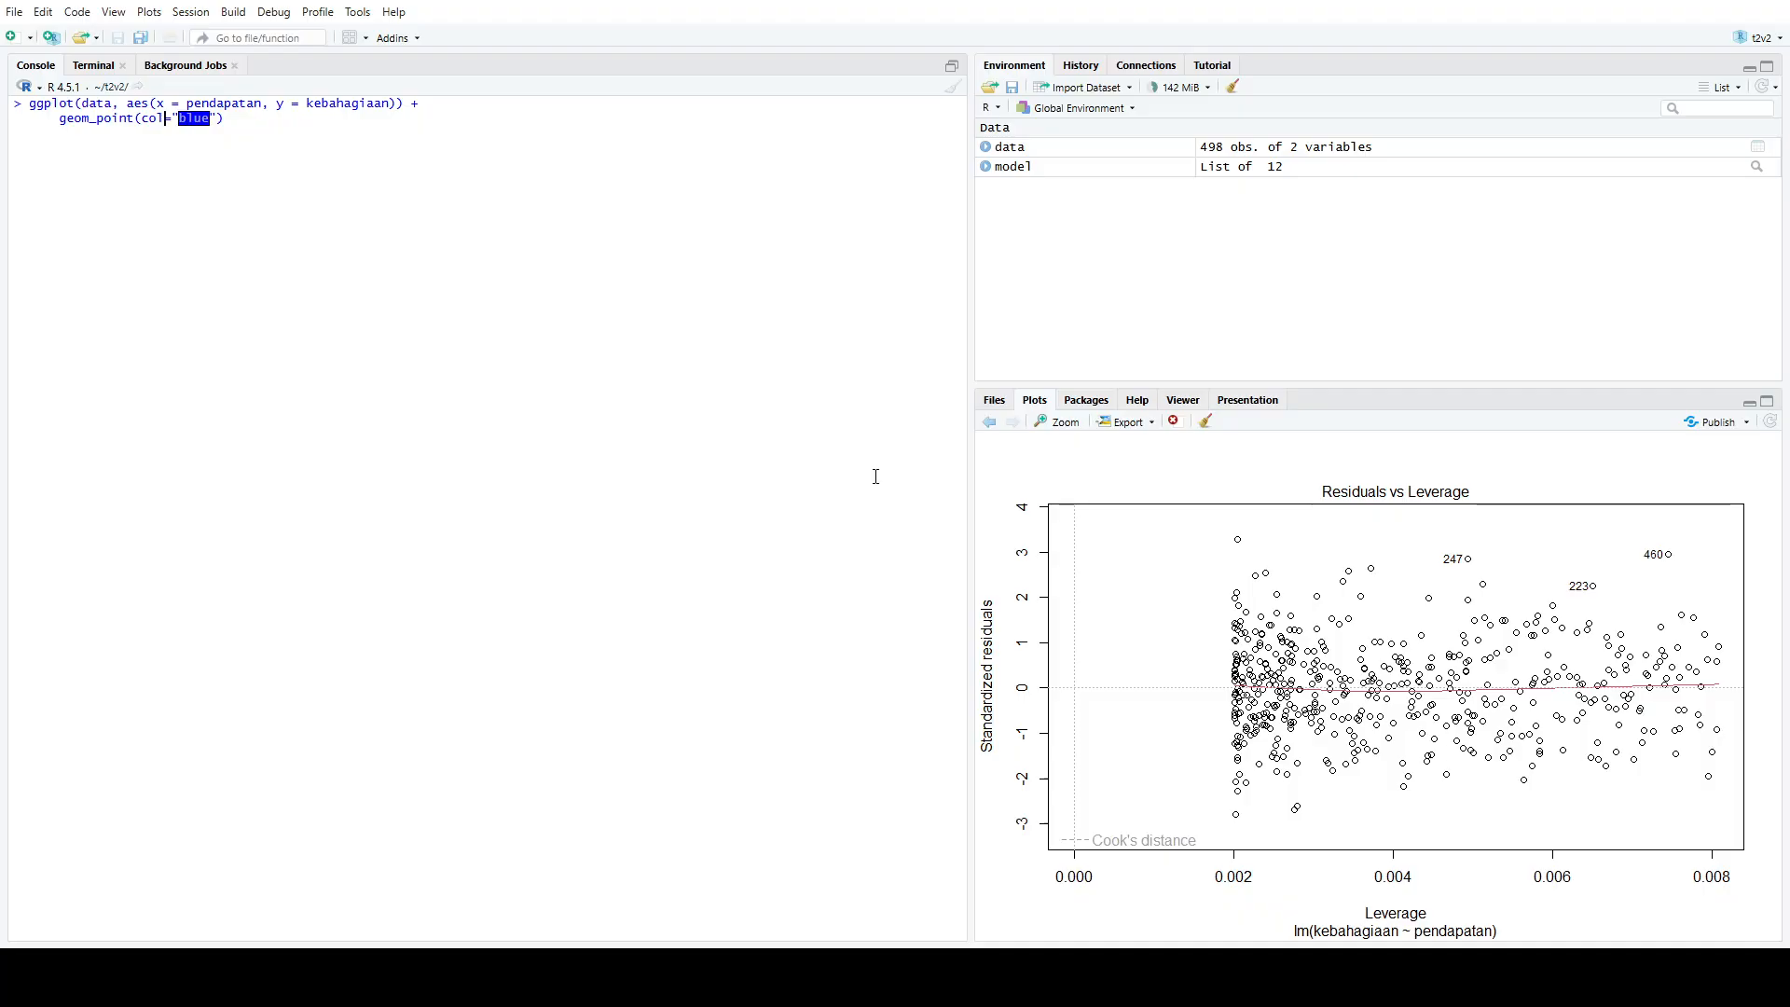
key("Left")
key("Left")
key("Left")
key("Left")
key("Left")
key("Left")
type("or")
key("Escape")
key("End")
Add a geom_smooth layer with method = "lm" to the ggplot call
type("+     ")
type("geom")
type("_smooth(")
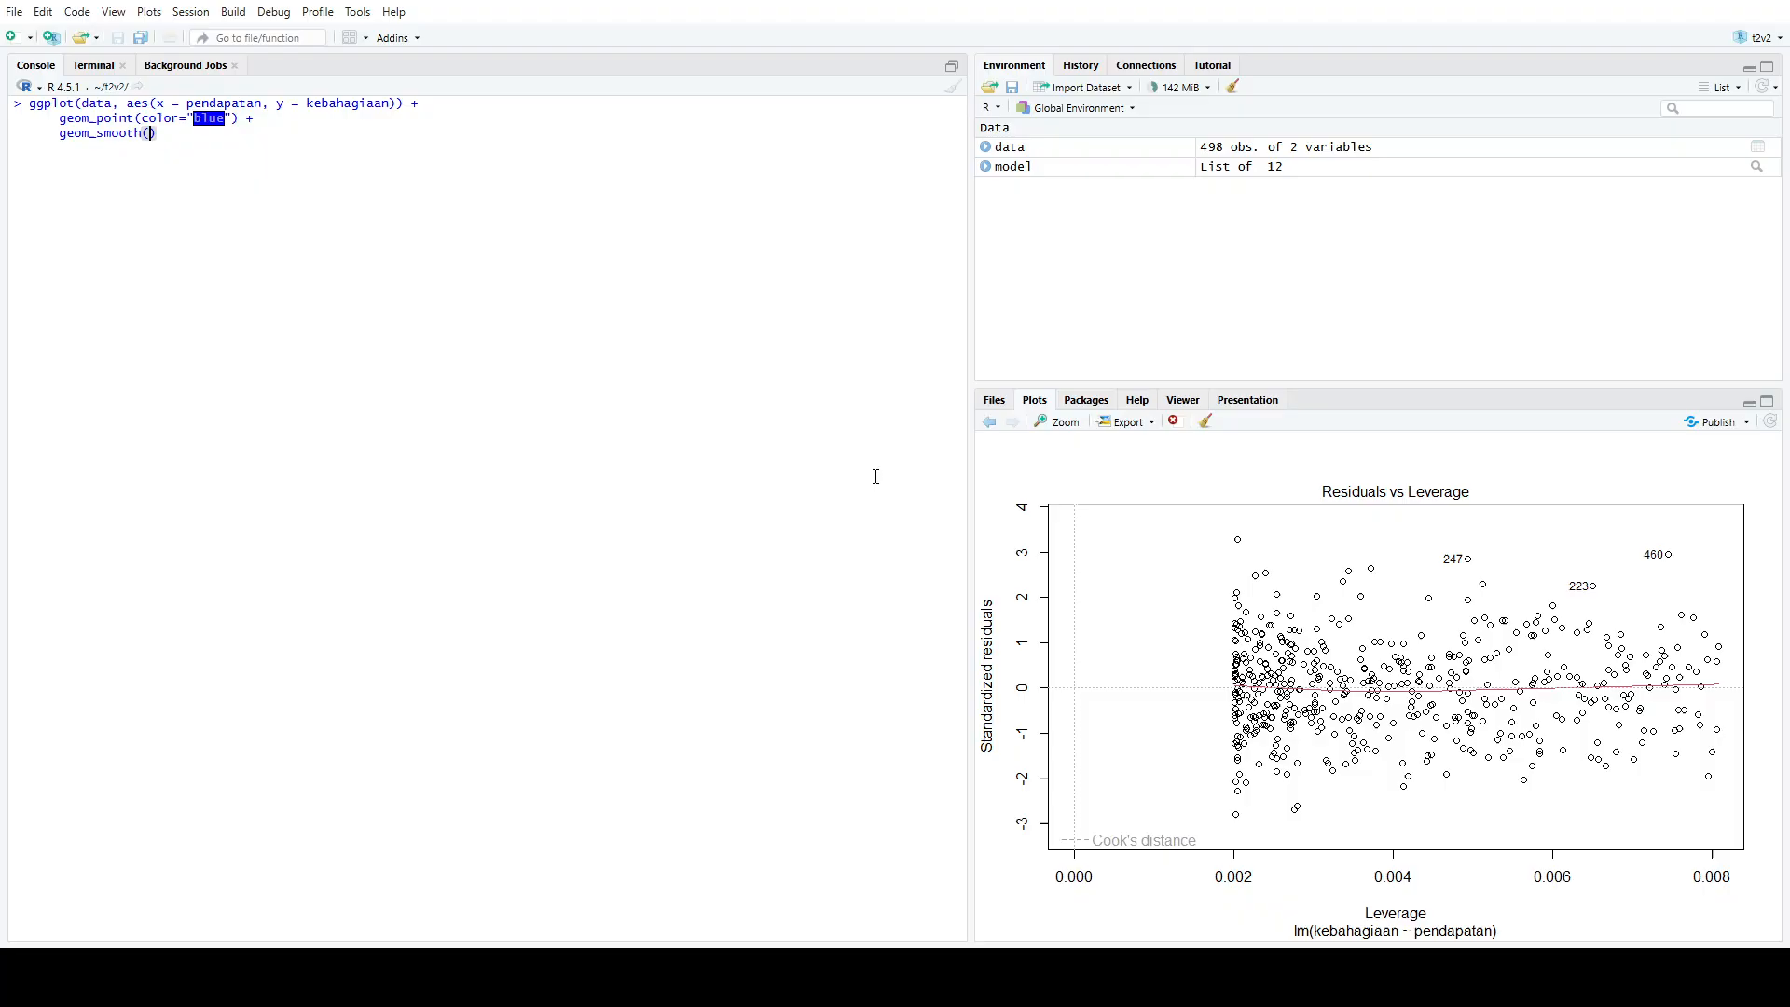
type("method = \"lm")
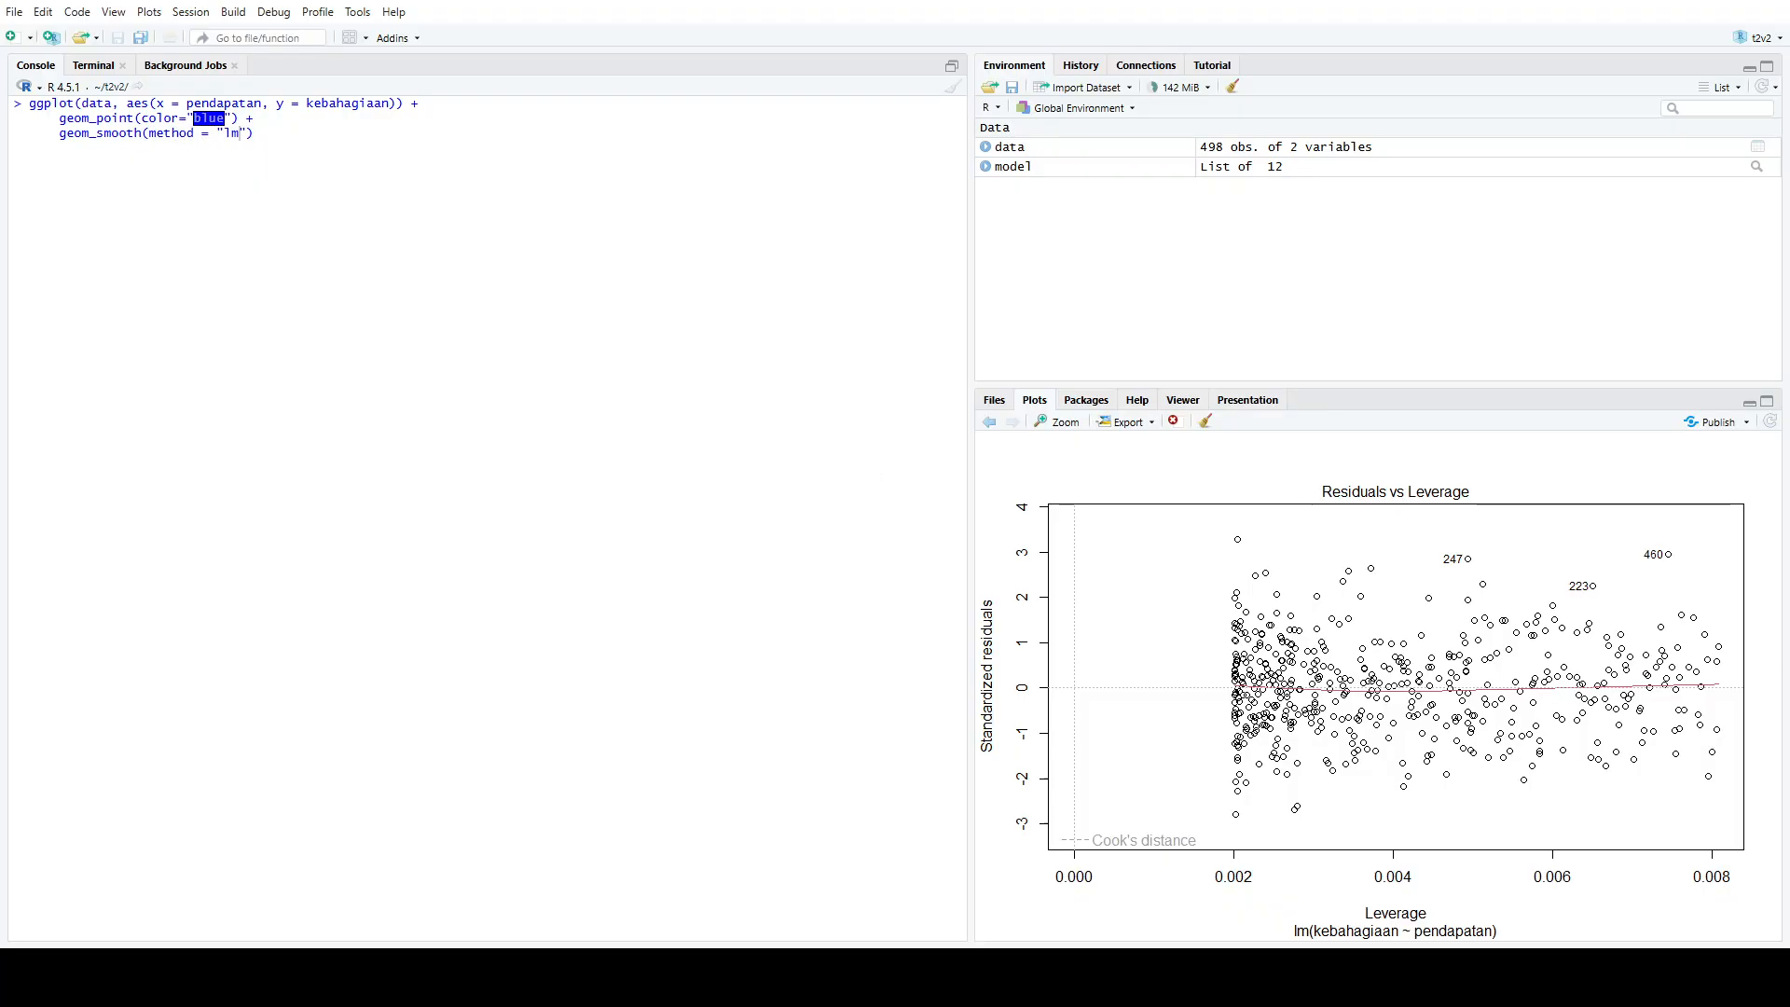
type("\"")
type(", se =fa")
Complete the geom_smooth layer with se = FALSE and color="red"
key("BackSpace")
key("BackSpace")
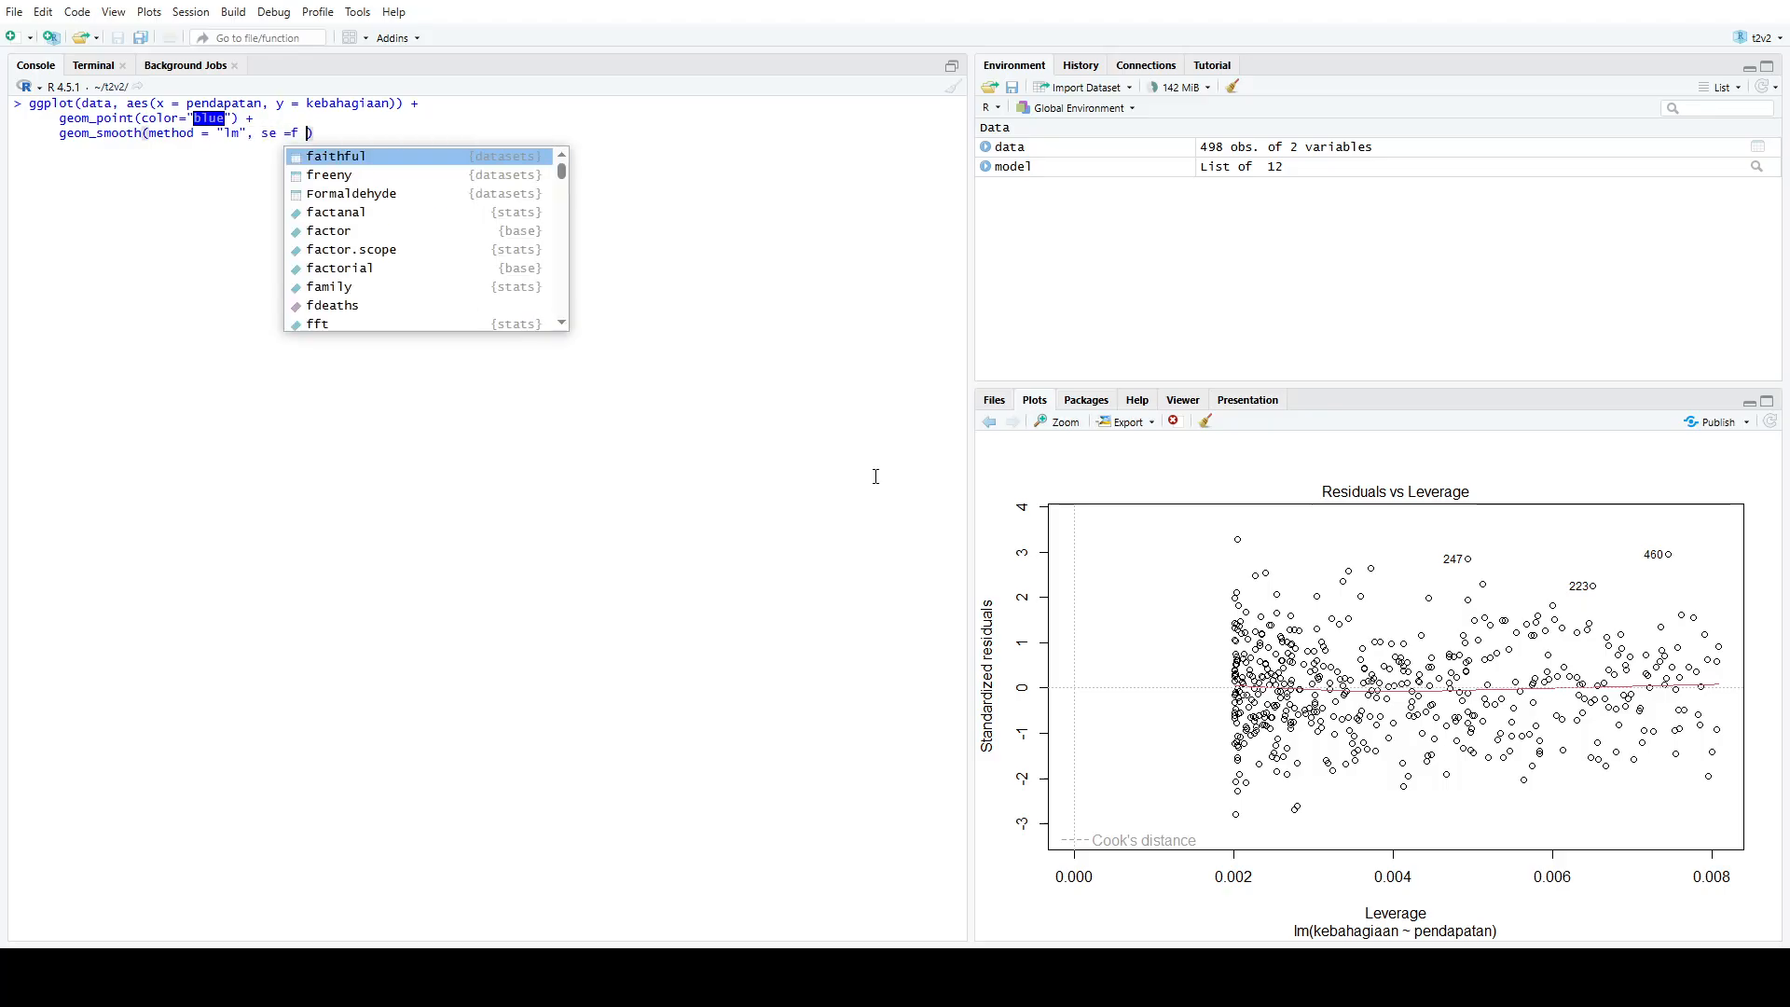
type("false,")
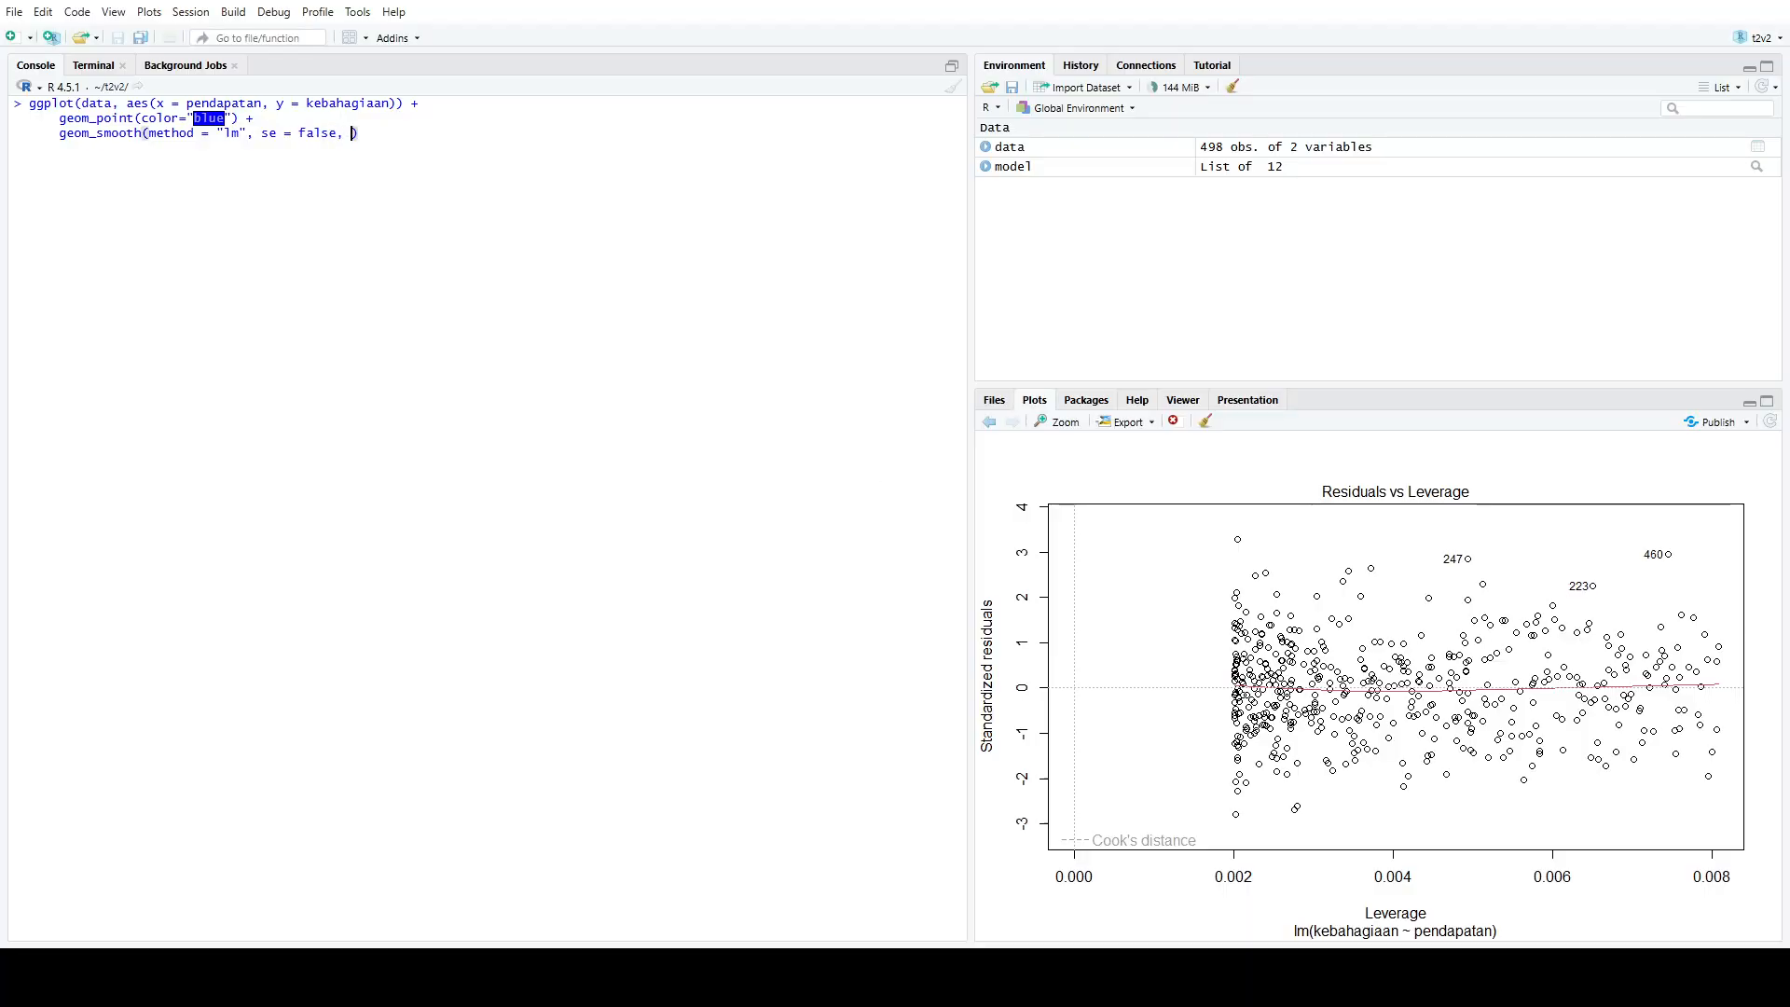
key("BackSpace")
key("BackSpace")
key("BackSpace")
key("BackSpace")
key("BackSpace")
key("BackSpace")
key("BackSpace")
type("FALSE, color")
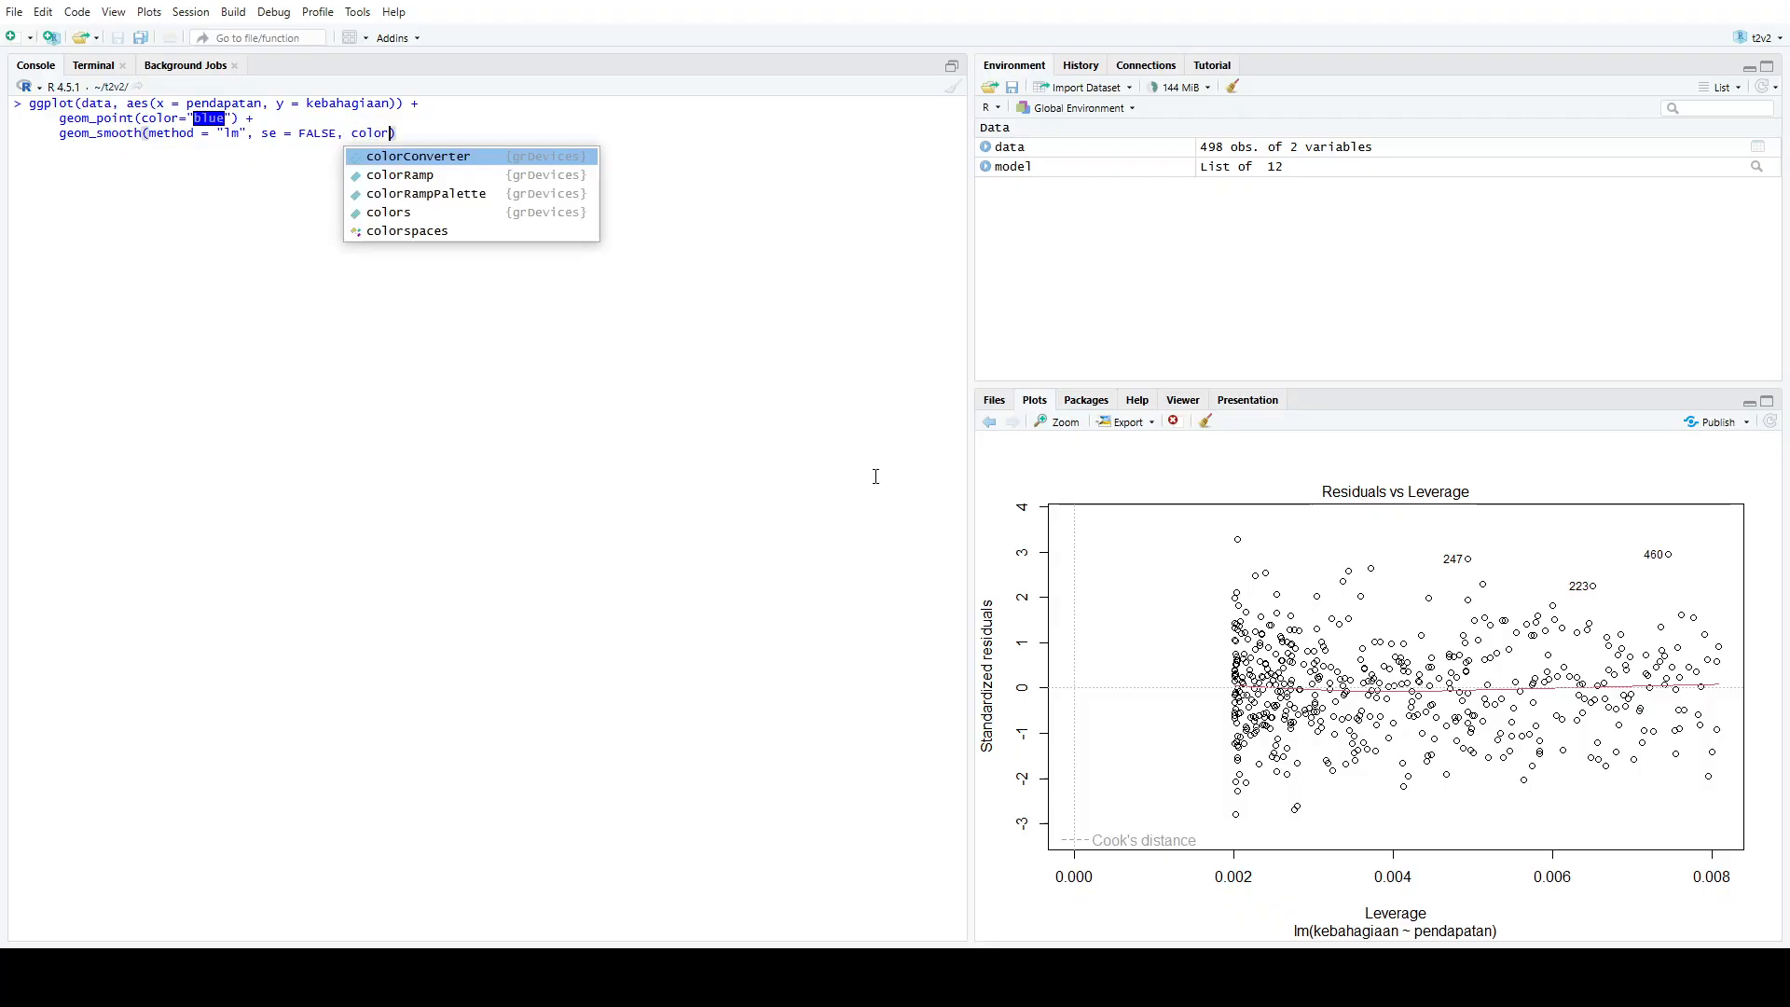
type("=\"red\")")
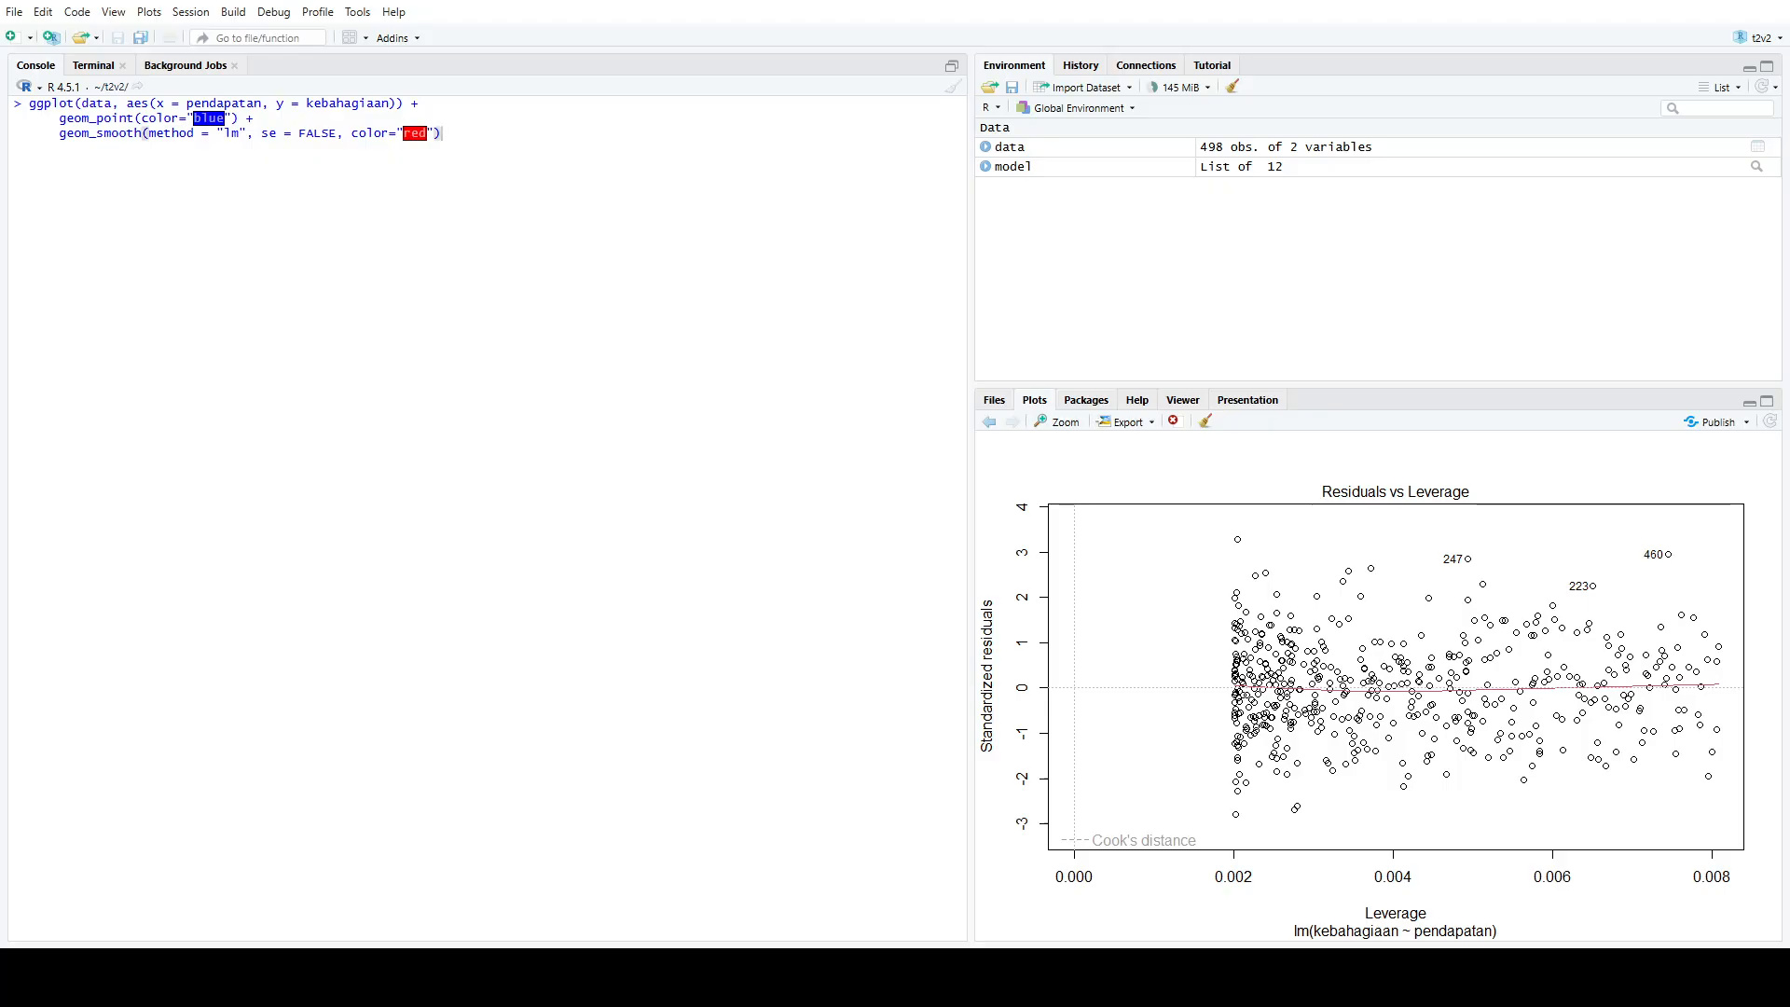
type(" +")
Start a stat_regline_equation layer on a new line of the ggplot call
key("shift+Return")
type("stat_regline_equatin")
key("BackSpace")
key("BackSpace")
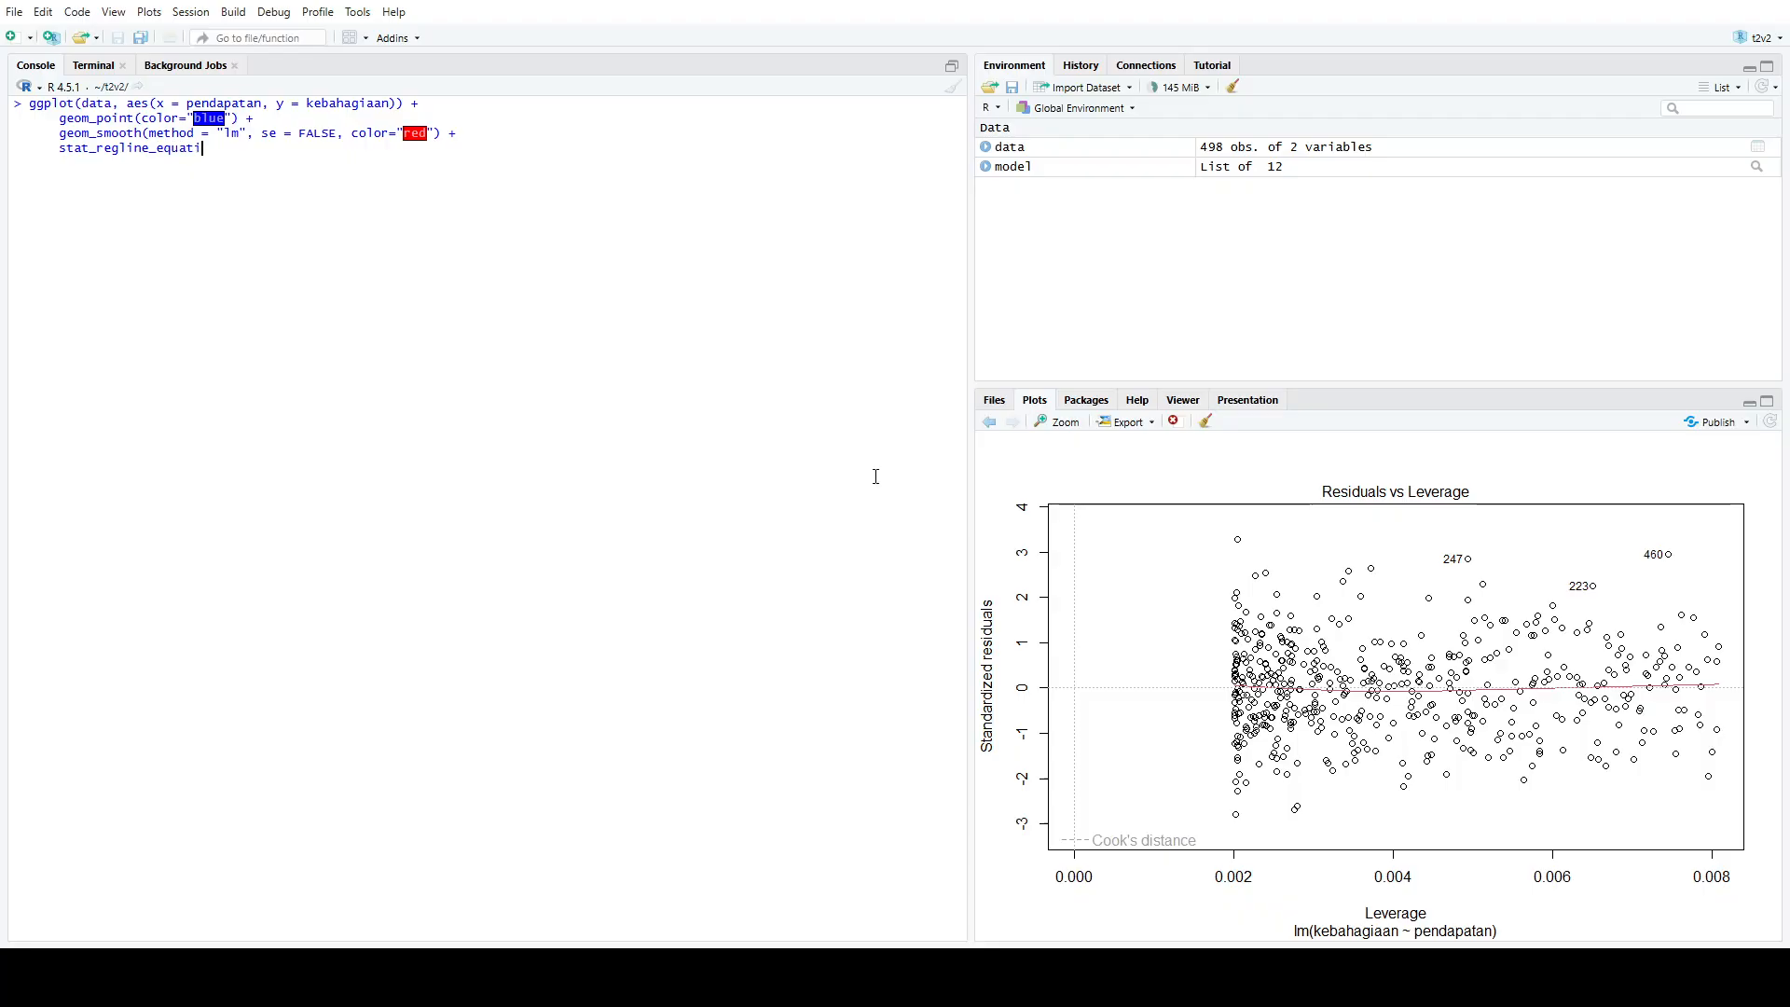
type("ion")
type("(lb")
type("v=bel.")
Set the equation layer's label.y argument to max(data$kebahagiaan)
key("BackSpace")
key("BackSpace")
key("BackSpace")
key("BackSpace")
key("BackSpace")
key("BackSpace")
key("BackSpace")
type("abel.y = max(")
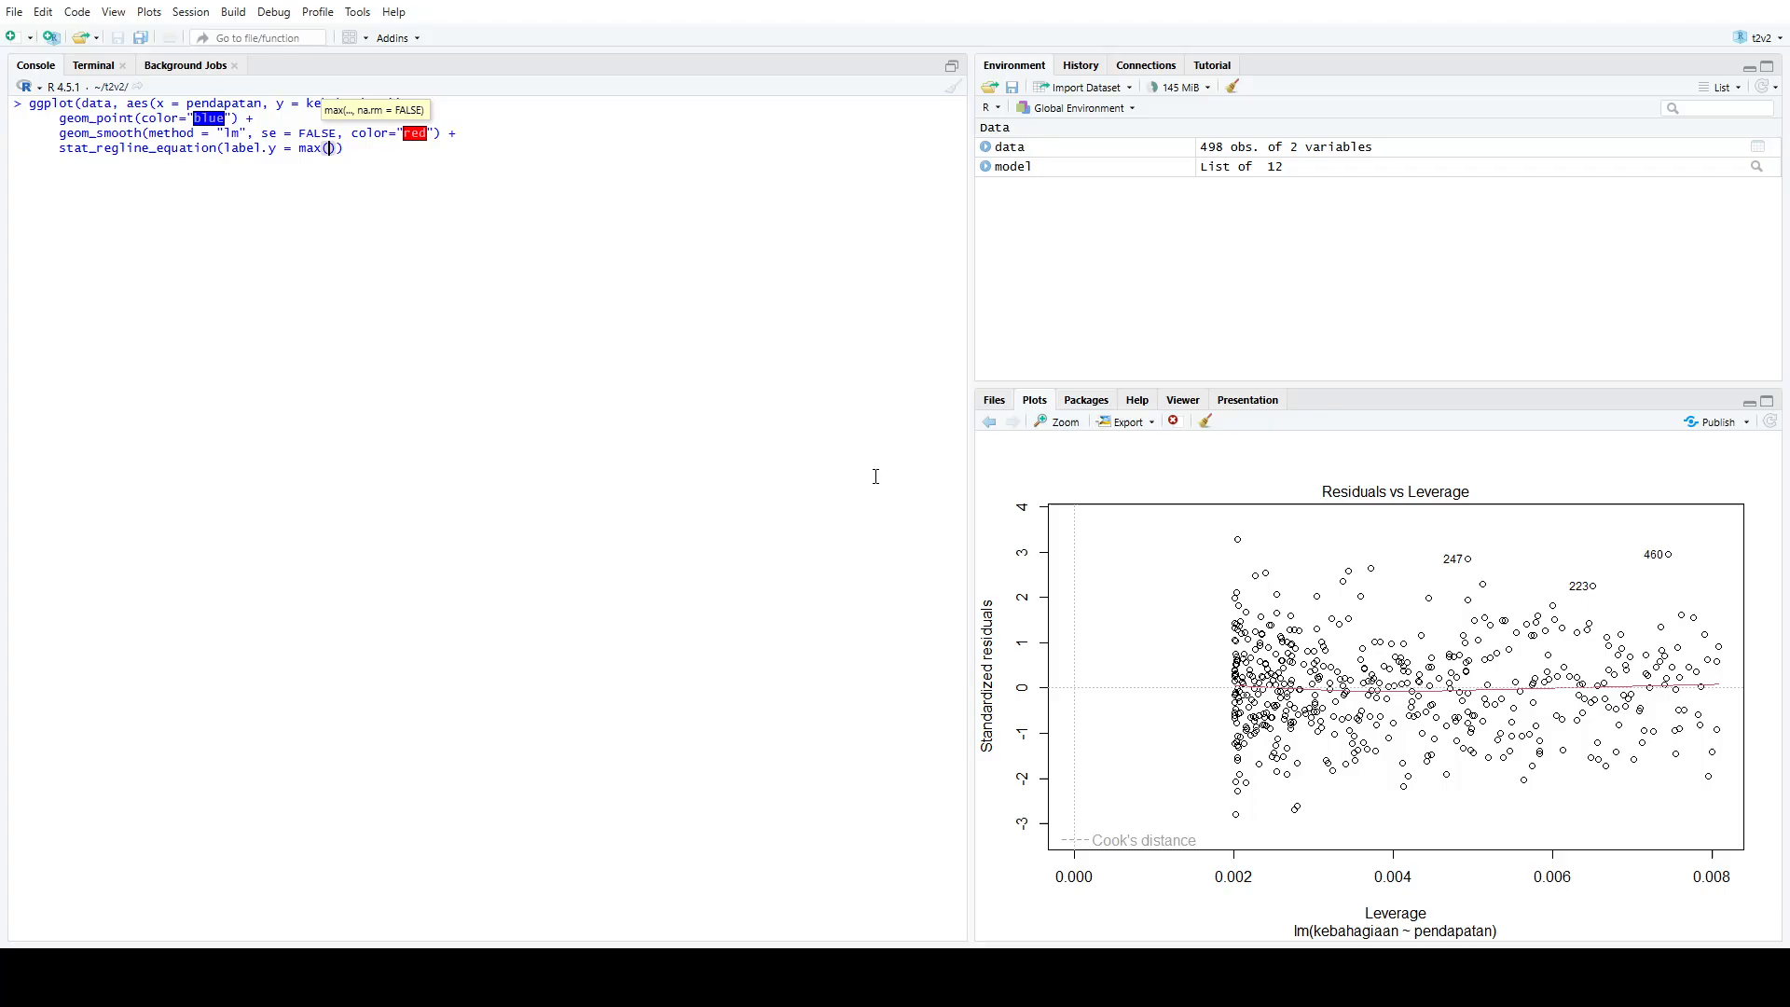
type("data$")
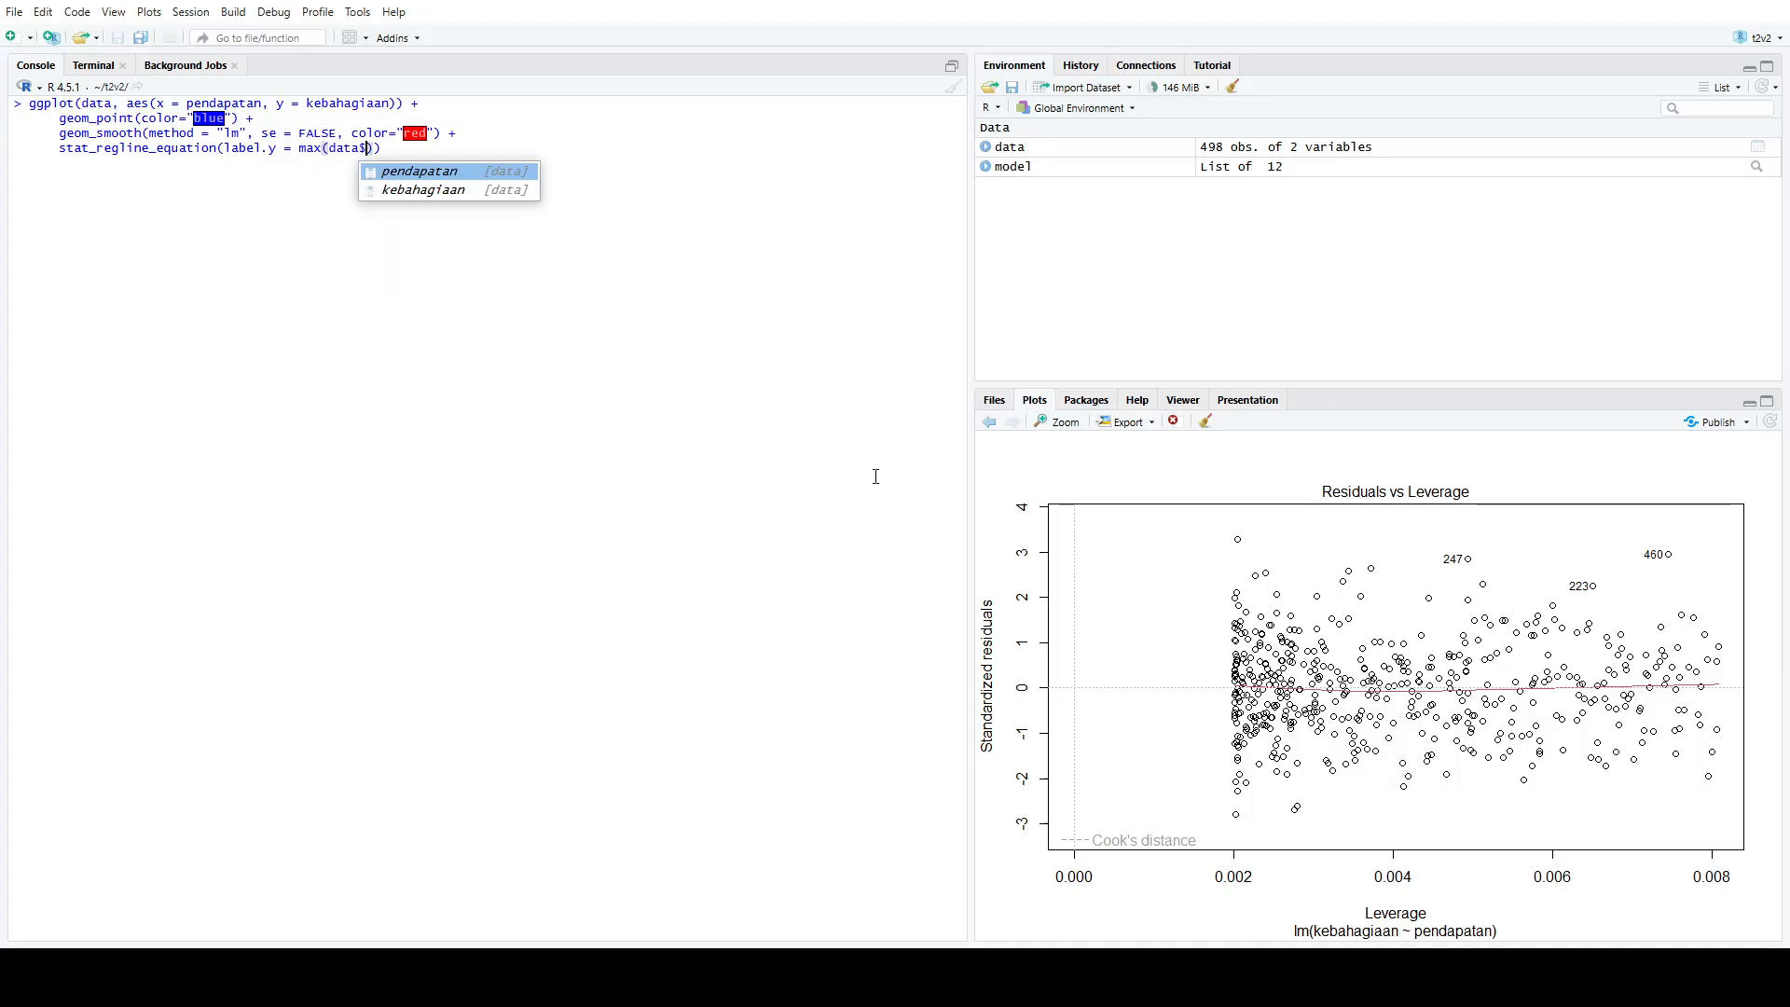
key("Down")
key("Return")
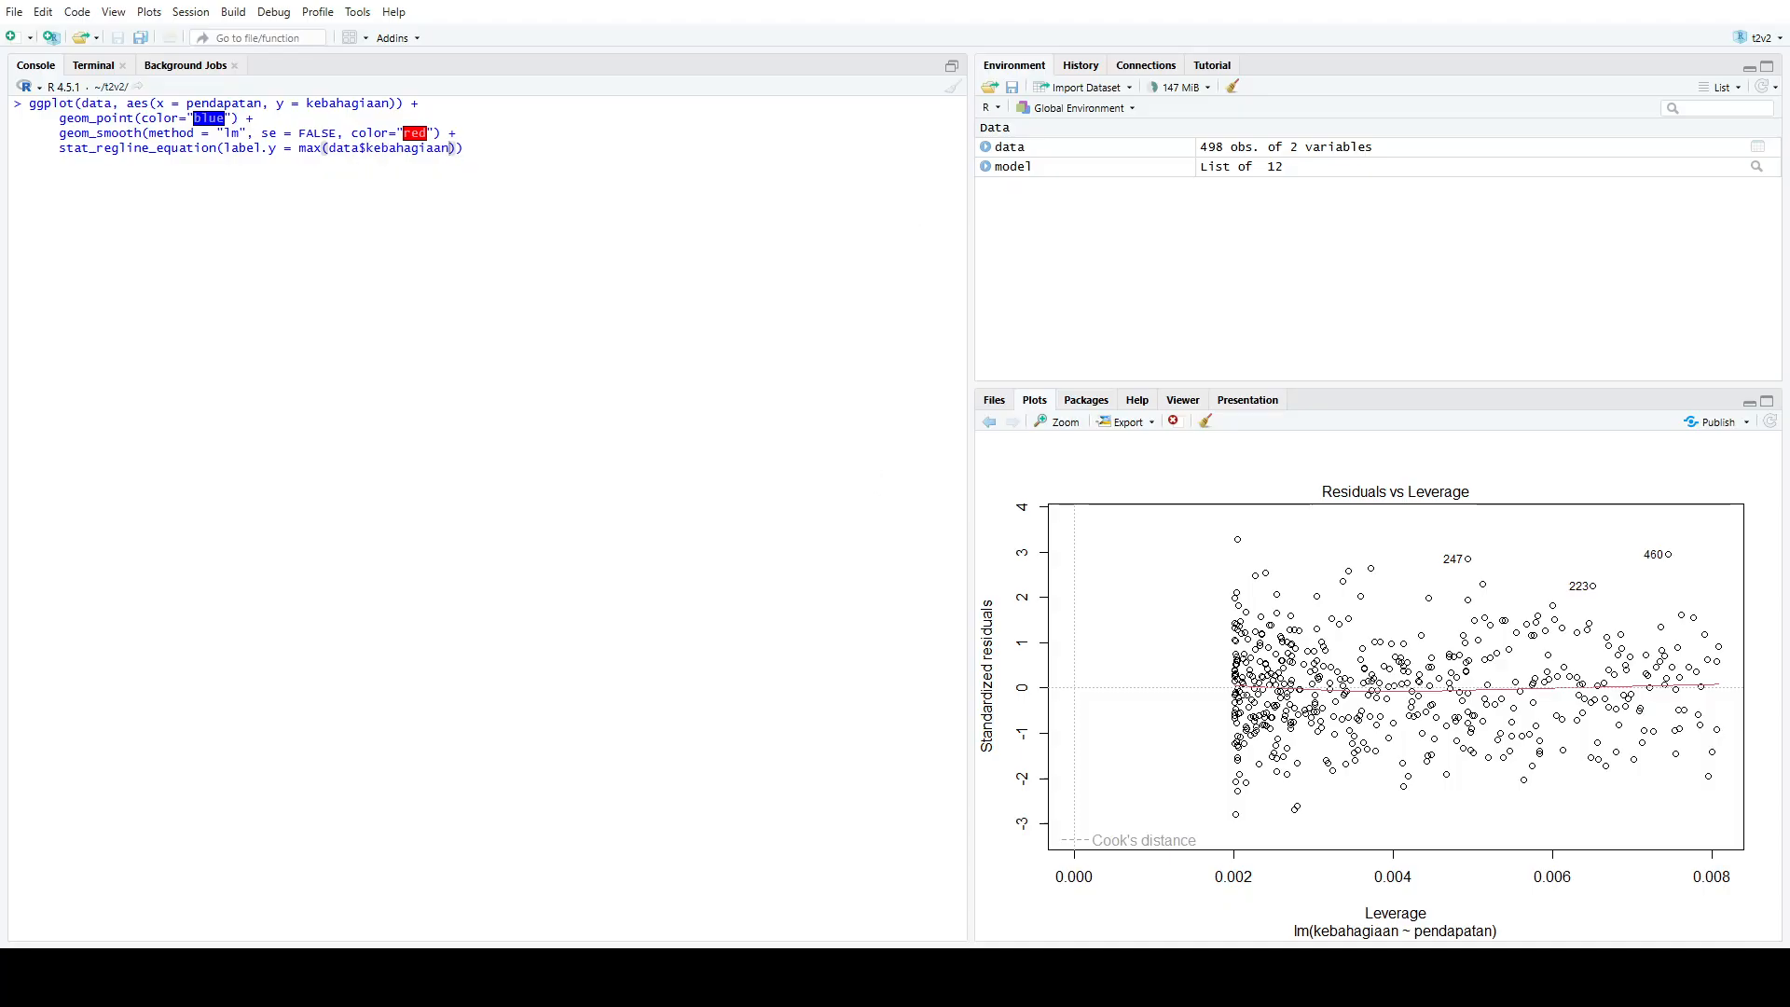
Add the argument label.x = min(data$pendapatan) to the stat_regline_equation layer
type(")")
key("Left")
type(", ")
type("label.x")
type(" = max")
key("BackSpace")
key("BackSpace")
type("in(")
type("data$pe")
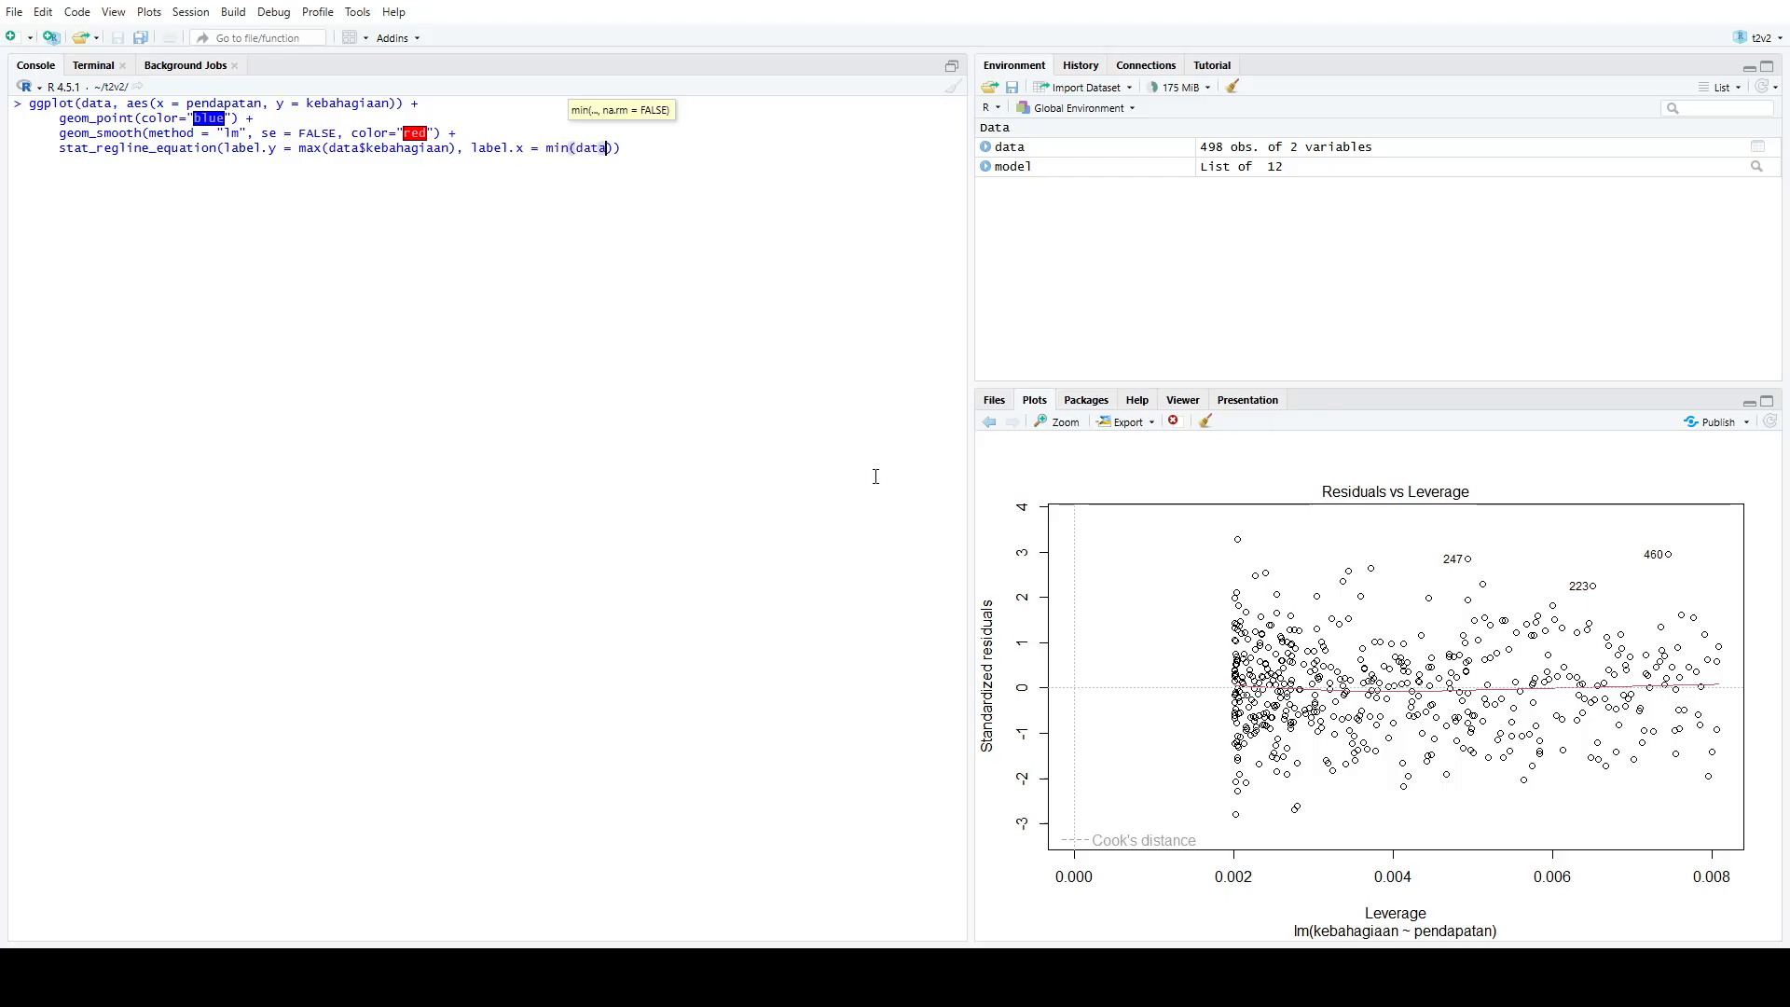
key("Tab")
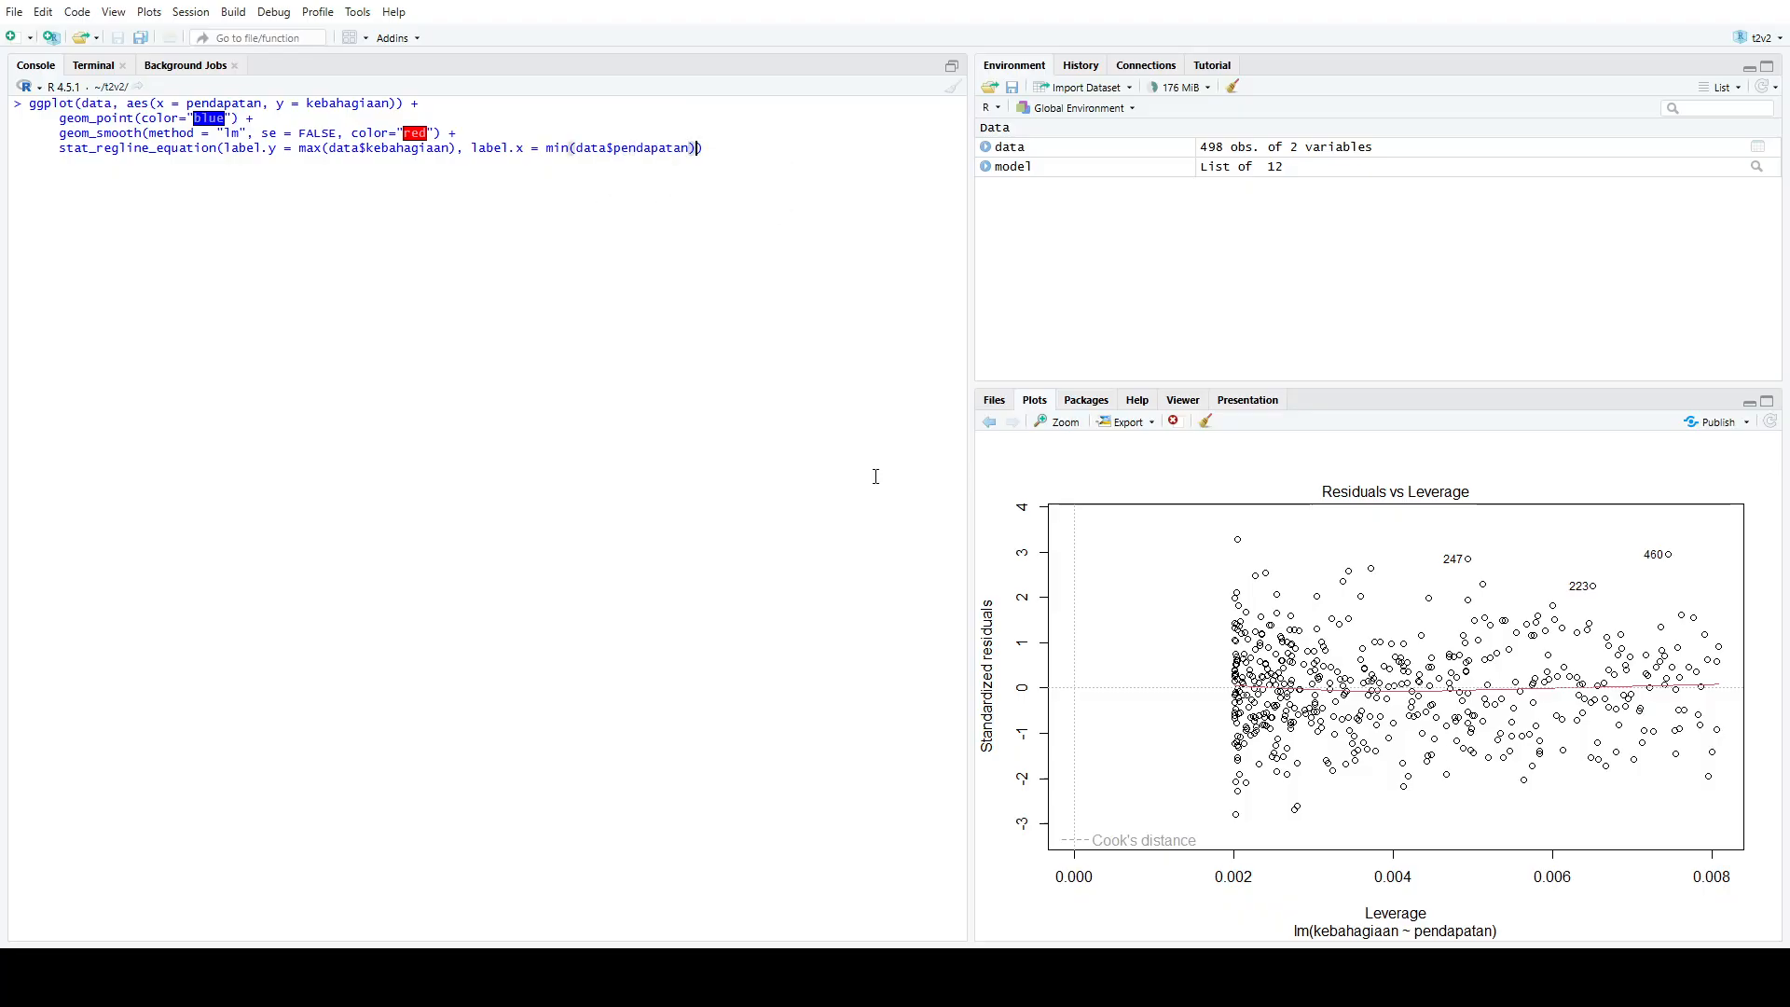
Complete the stat_regline_equation layer with color="darkred"
type(", color=\"Da")
key("BackSpace")
key("BackSpace")
type("darkred")
key("End")
Add a labs layer on a new line with title = "Hubungan antara pendapatan & kebahagiaan"
type("+")
type("labs(")
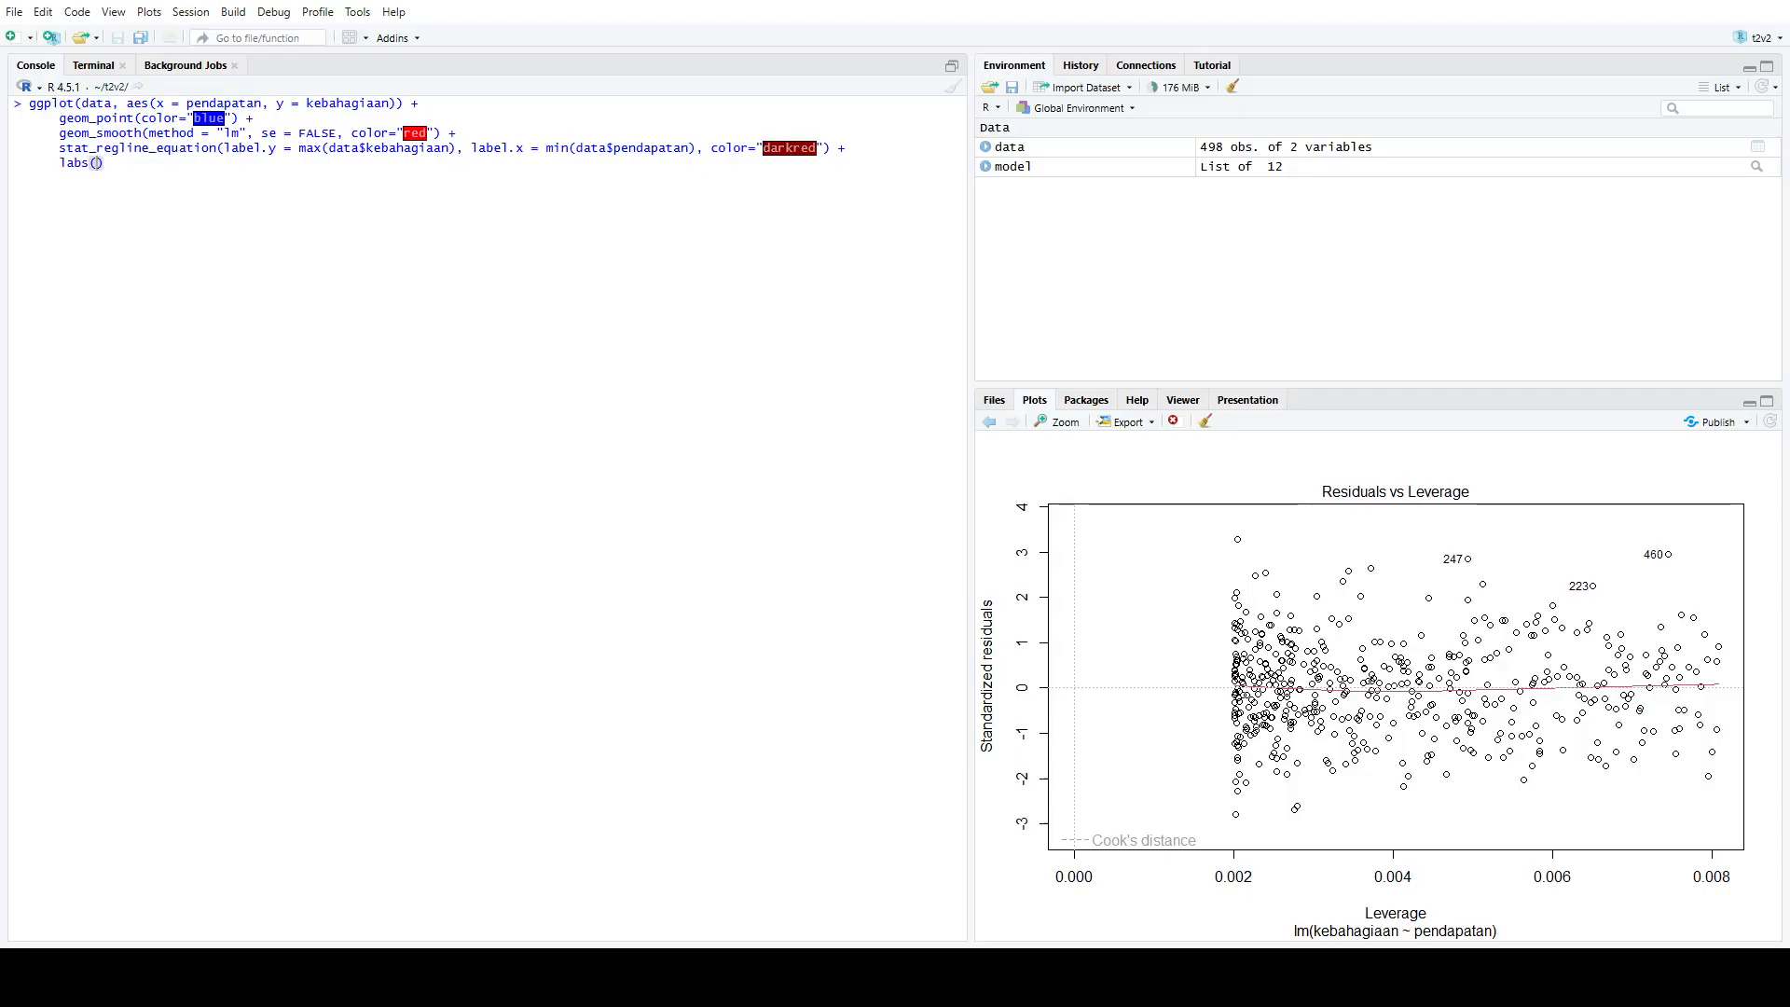
type("title = \"")
type("Hubunga")
type("n antara pendap")
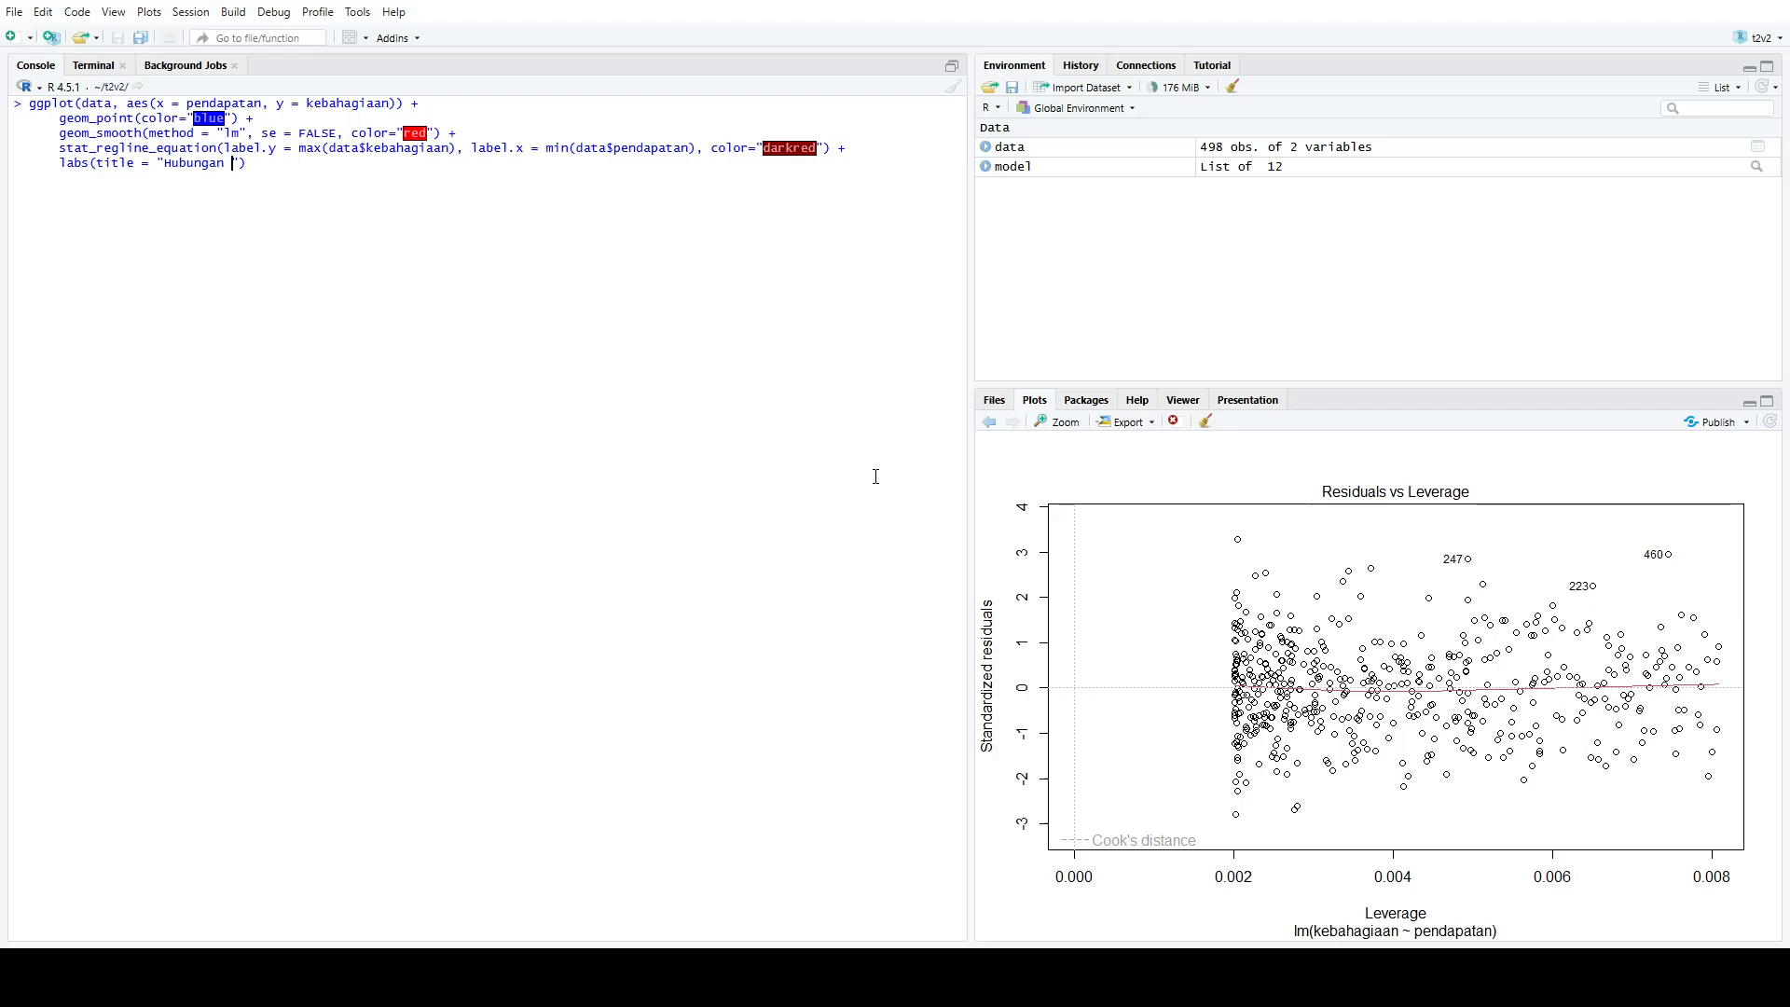
type("atan &")
type(" Keba")
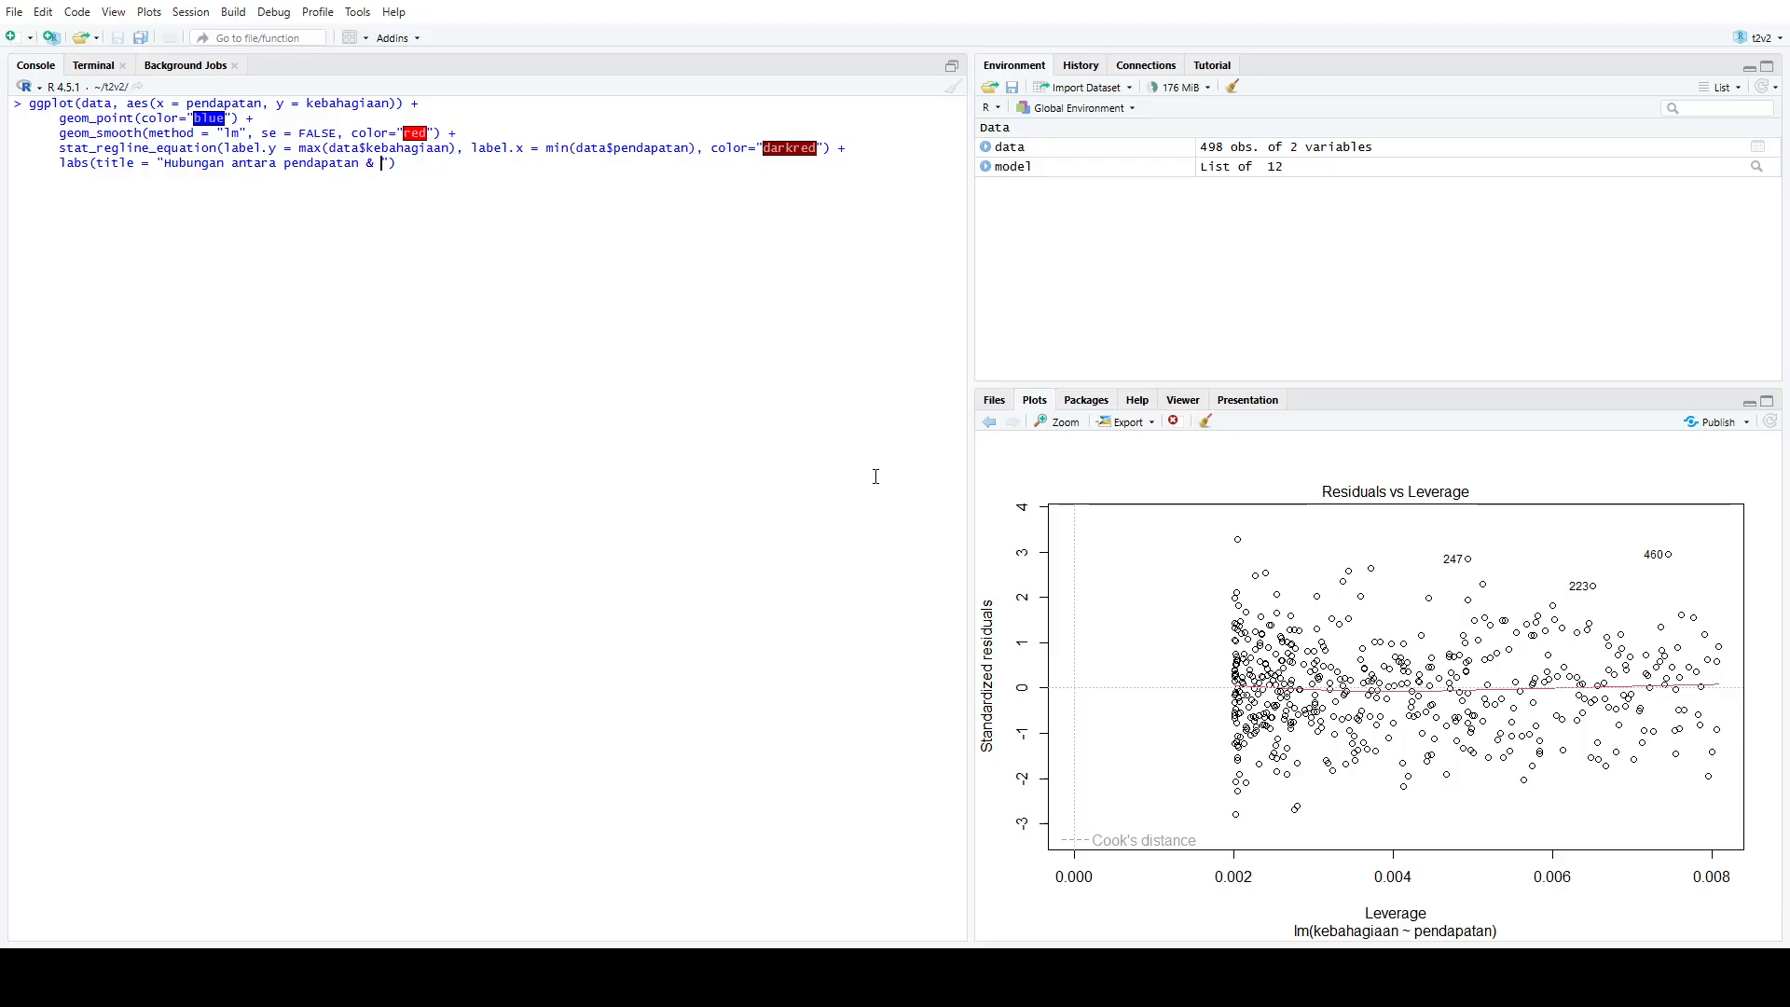
key("BackSpace")
key("BackSpace")
key("BackSpace")
type("keb")
key("BackSpace")
key("BackSpace")
key("BackSpace")
key("BackSpace")
type("kebahagiaan\", x = \"Pend")
Add the x-axis label x = "Pendekatan rupiah" to the labs layer
key("BackSpace")
key("BackSpace")
key("BackSpace")
type("endekatan rupiah\", ")
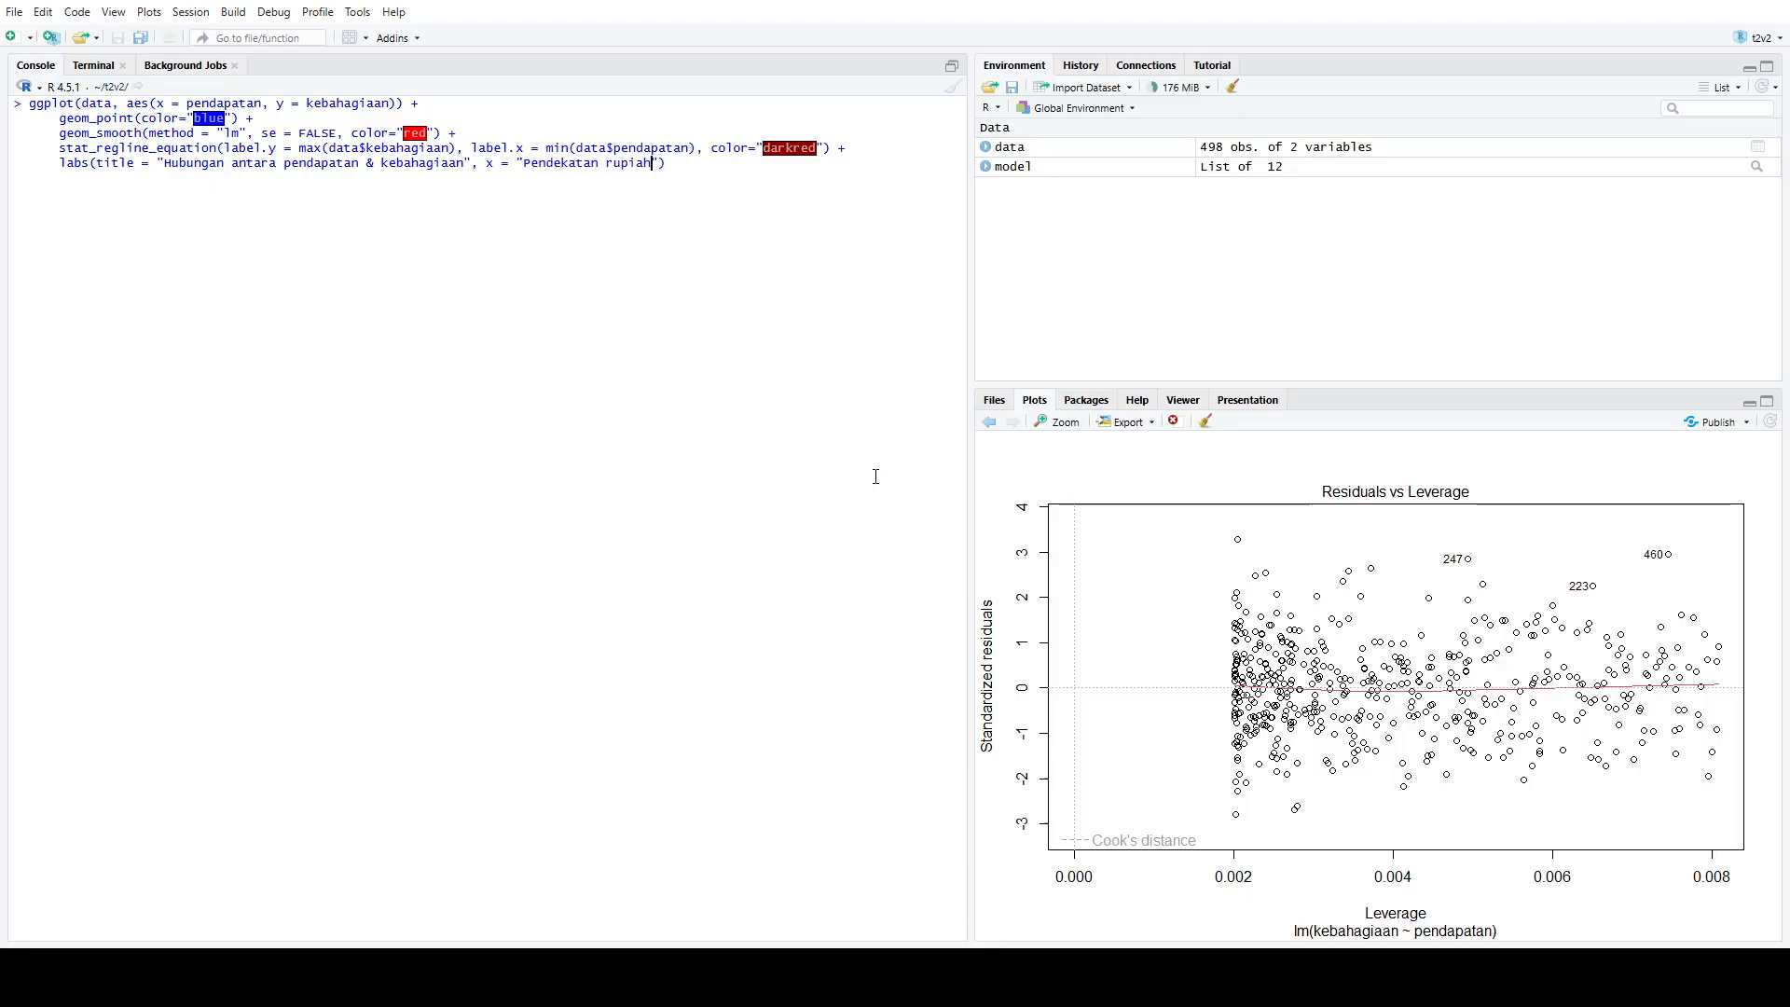
type("y = \"Tingkat kebahagiaan\")")
Add y = "Tingkat kebahagiaan" to the labs layer and run the whole ggplot command
key("Return")
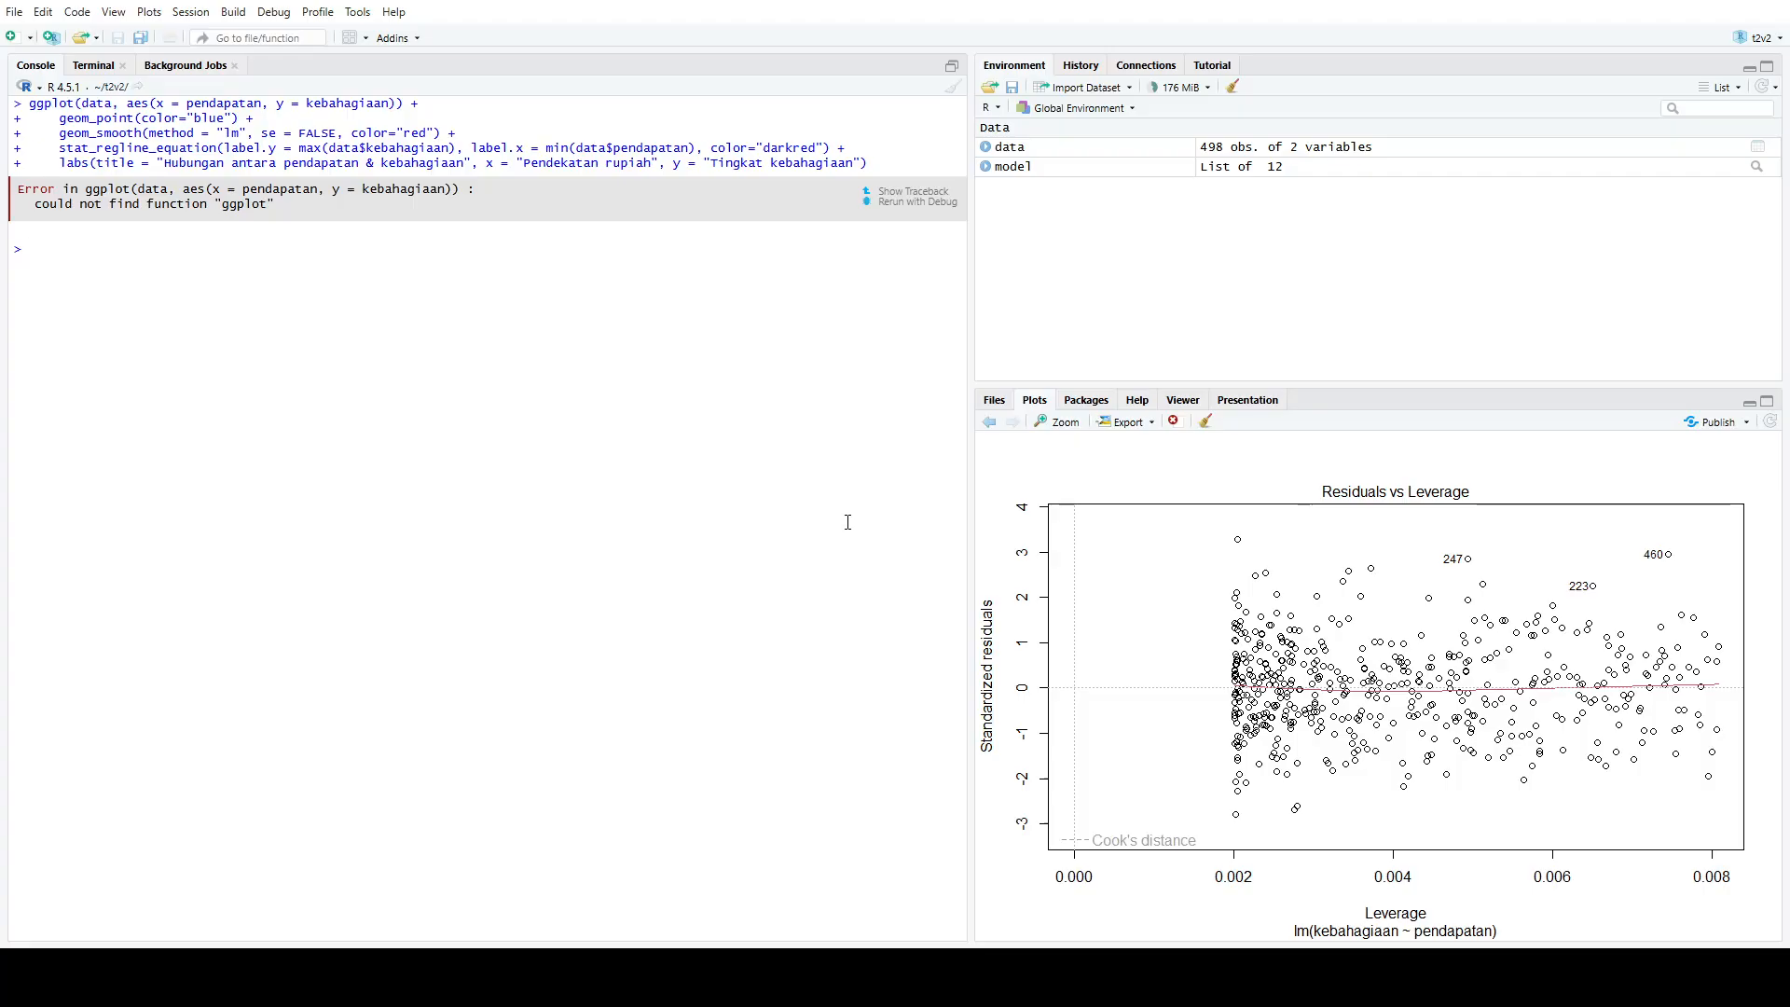
Load the ggplot2 package with library(ggplot2)
type("library(")
type("gg")
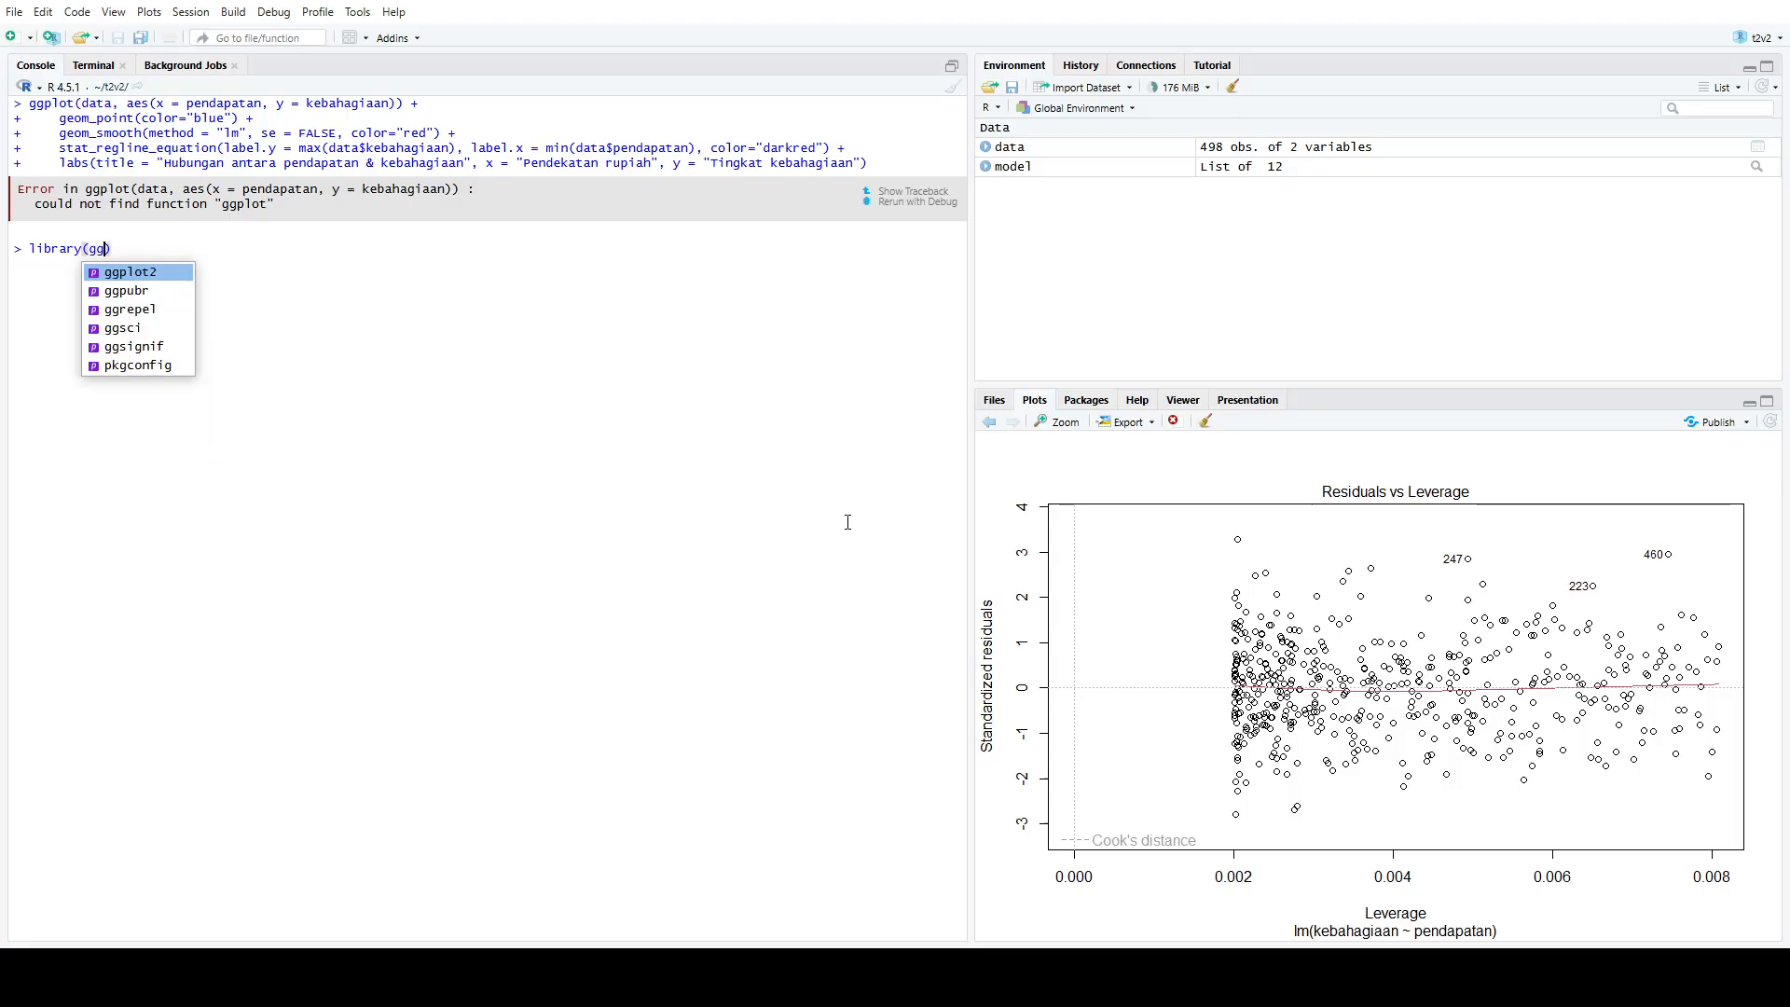
key("Return")
key("Return")
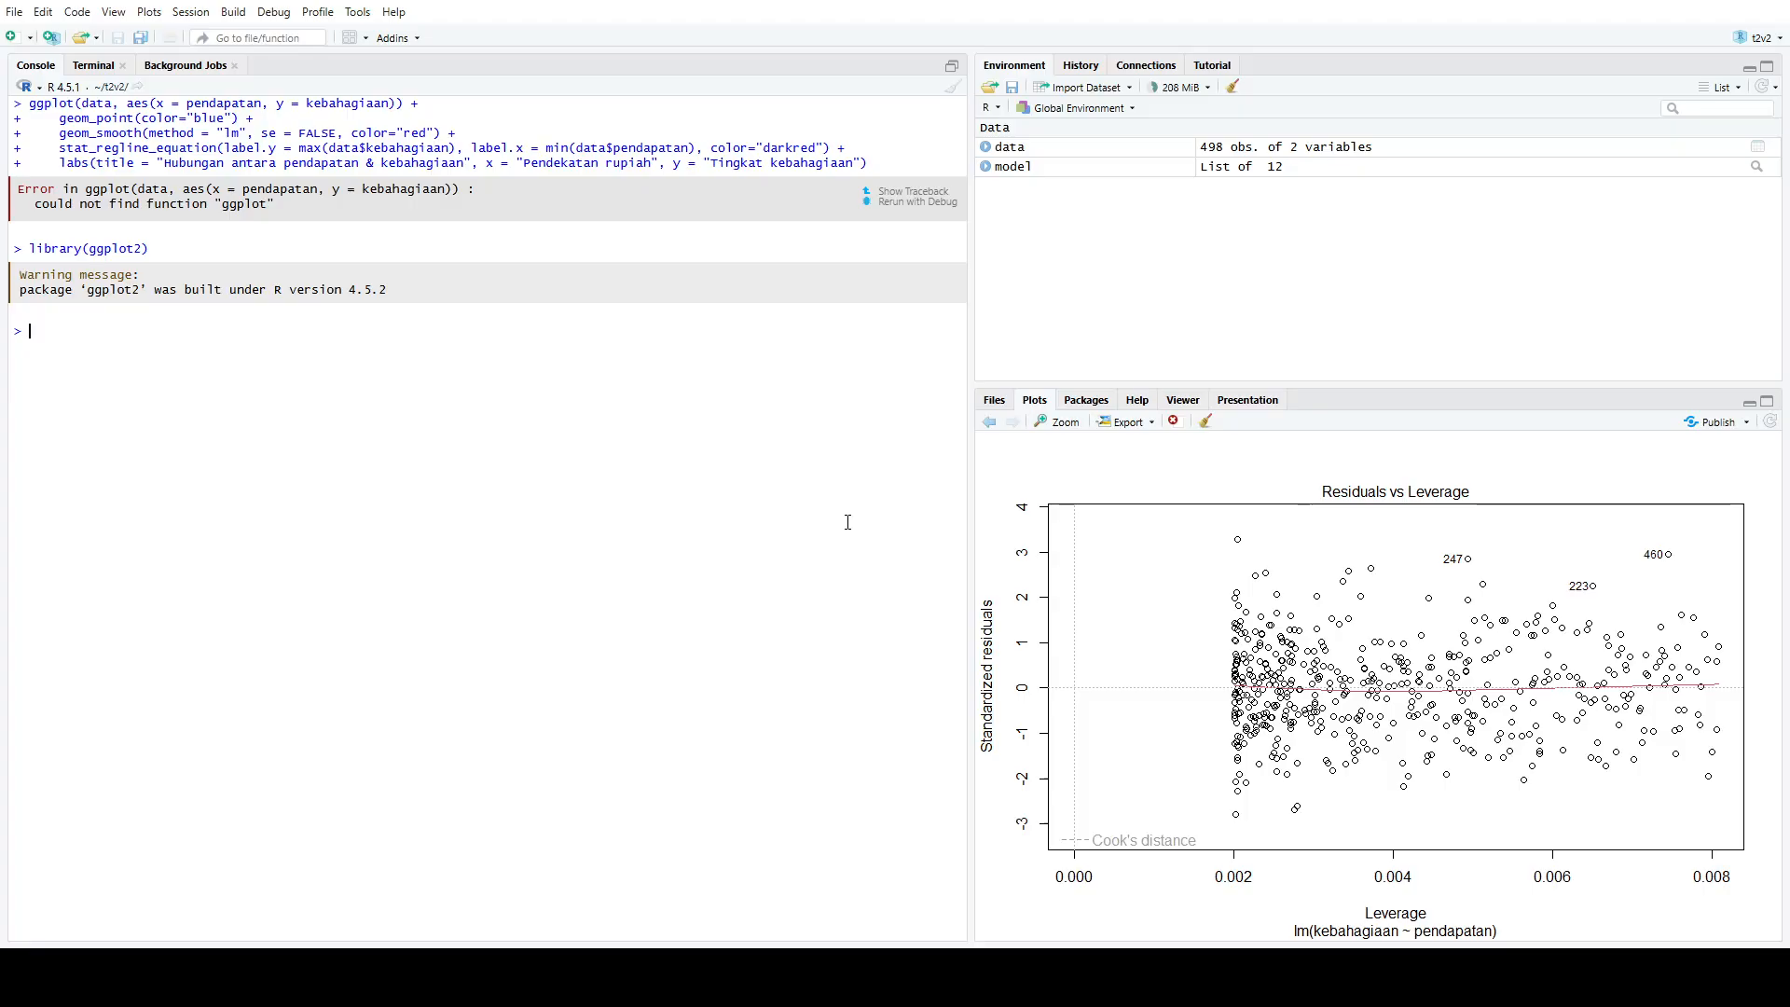
Recall the full multi-line ggplot command from the console history and run it again
key("Up")
key("Up")
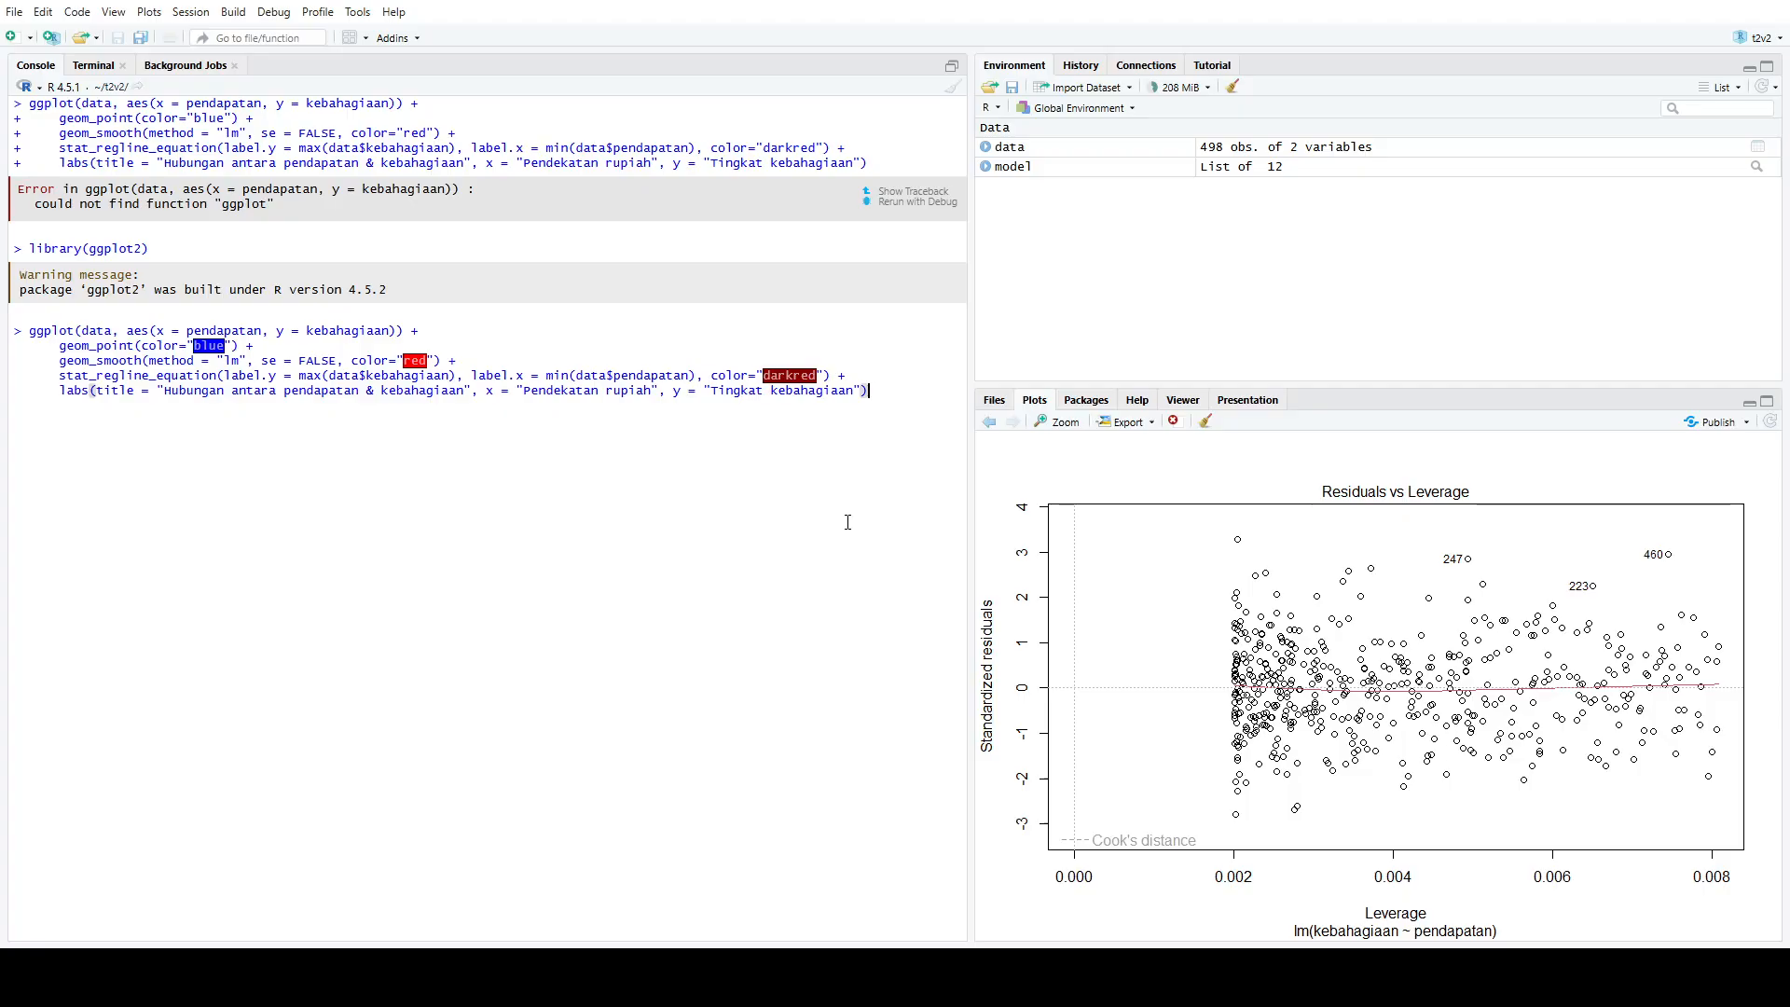
key("Return")
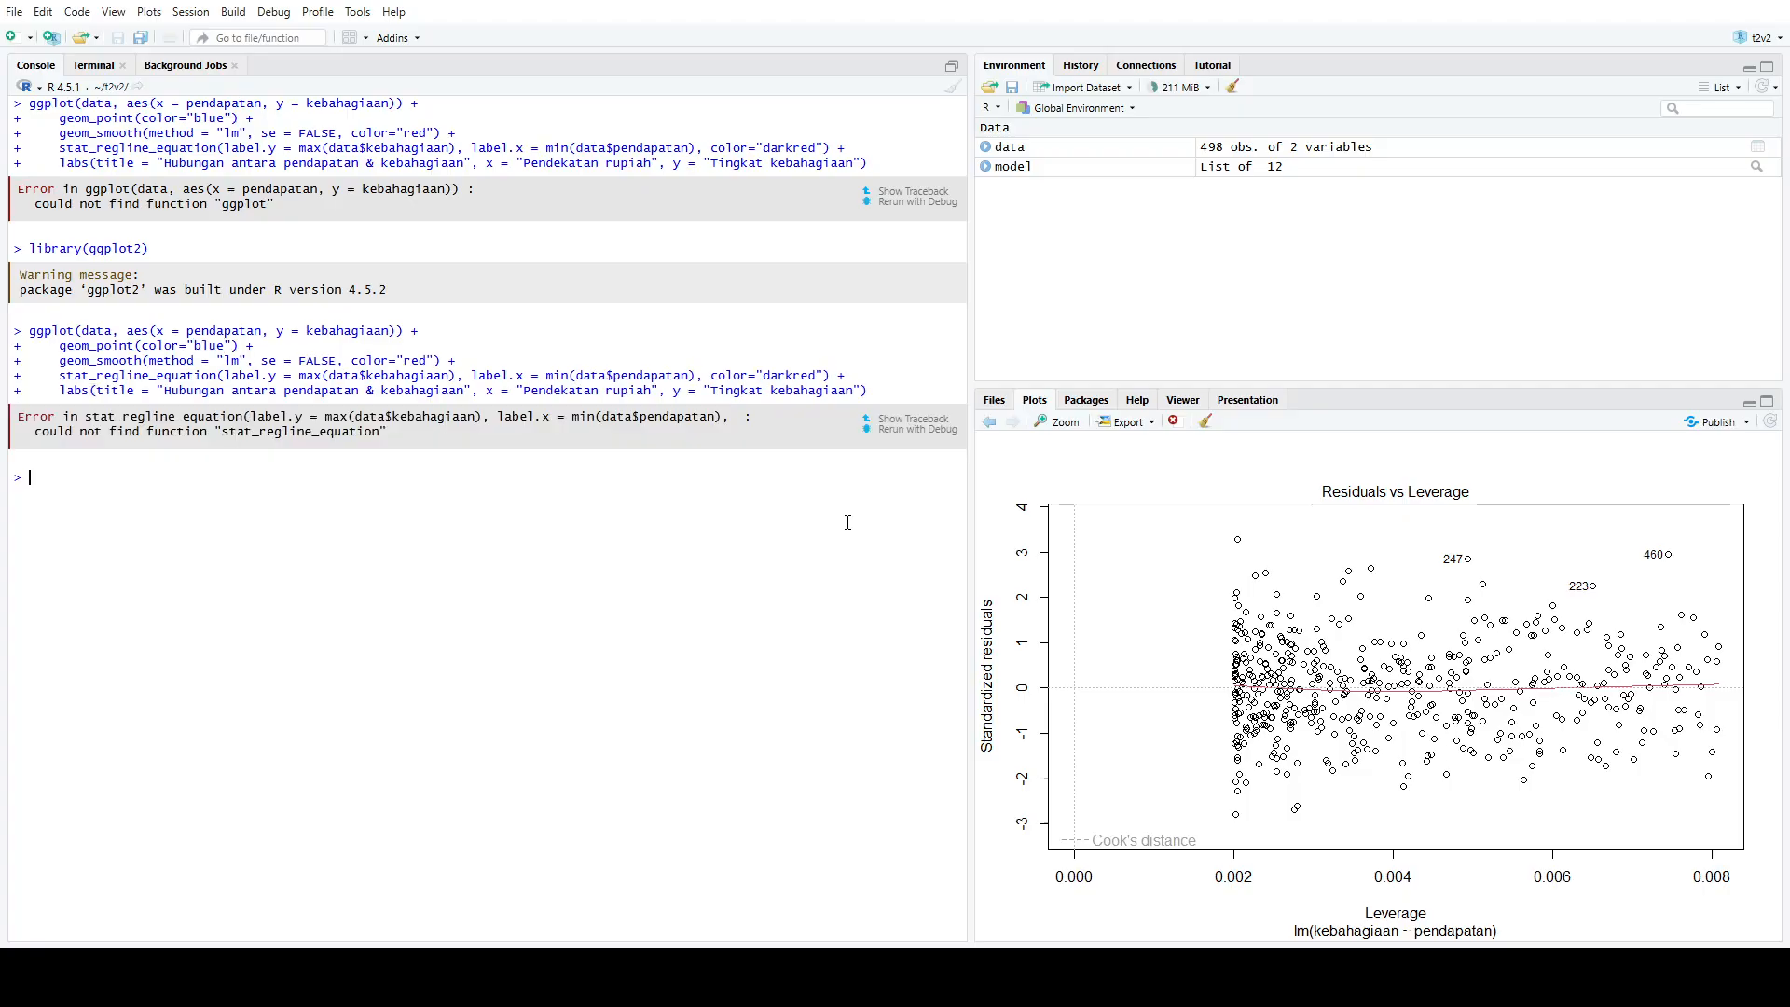